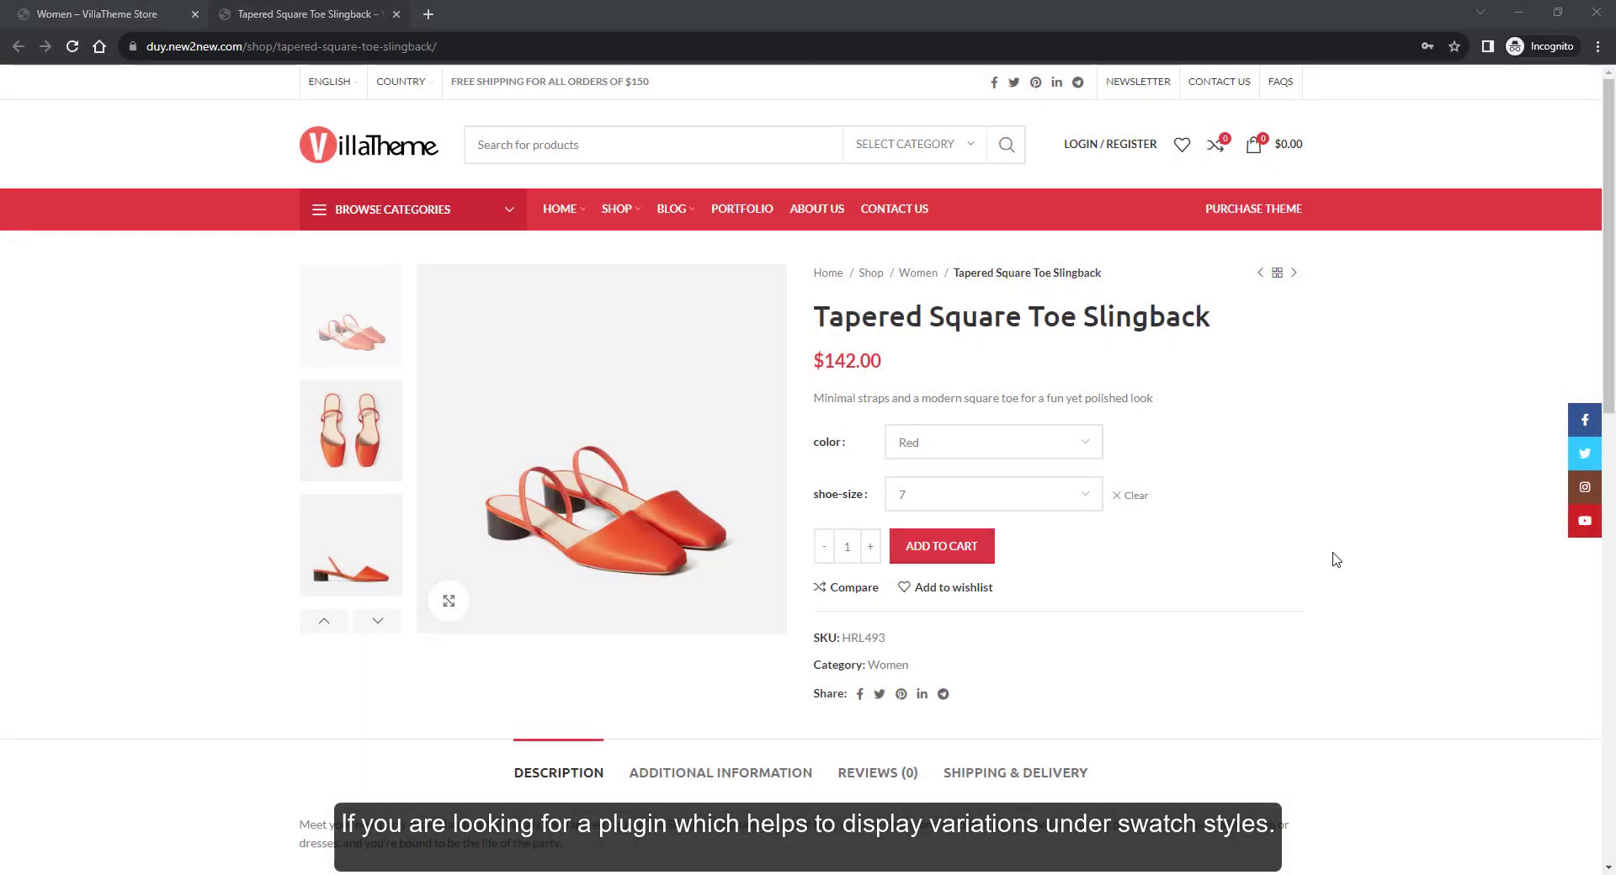
Try the Tapered Square Toe Slingback in Black with shoe sizes 8 and 7.5.
left_click(998, 495)
left_click(995, 496)
left_click(985, 555)
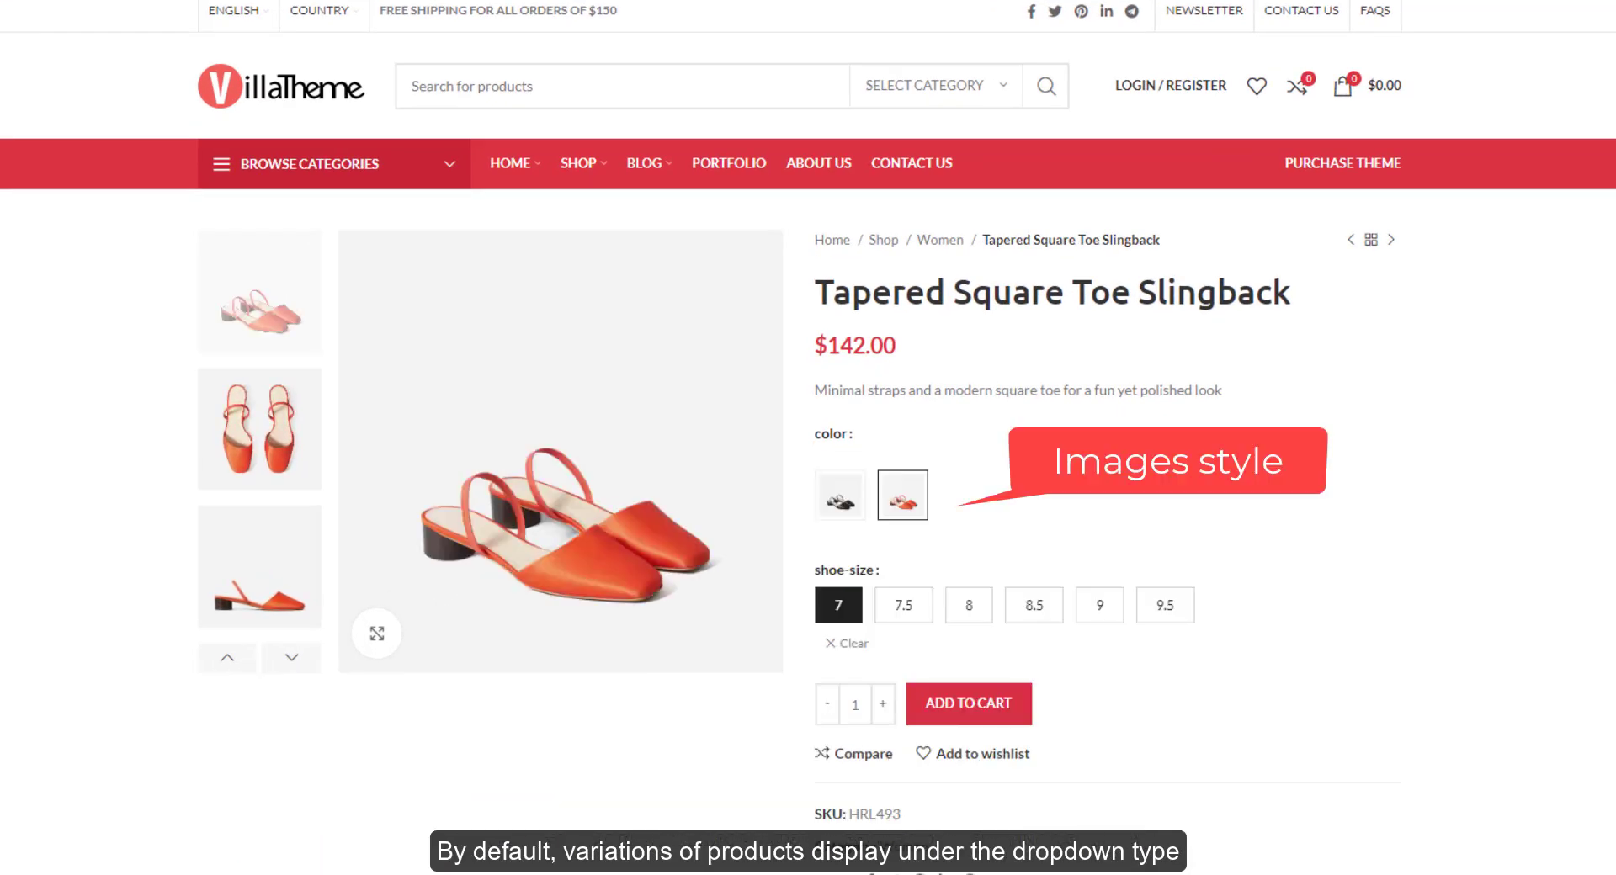
left_click(844, 510)
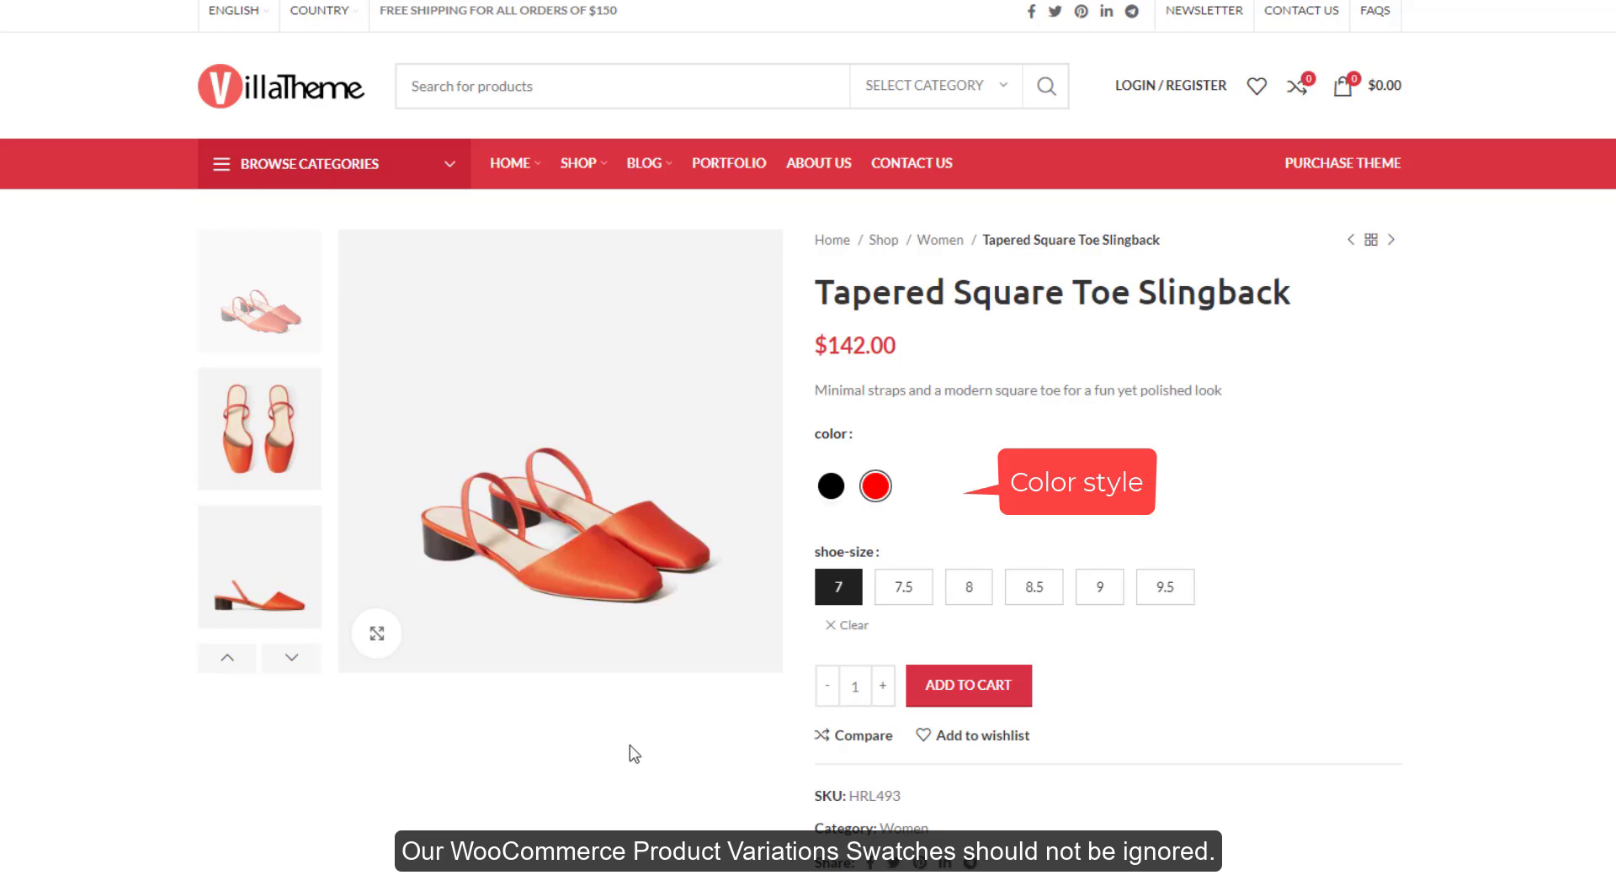
left_click(830, 486)
left_click(903, 587)
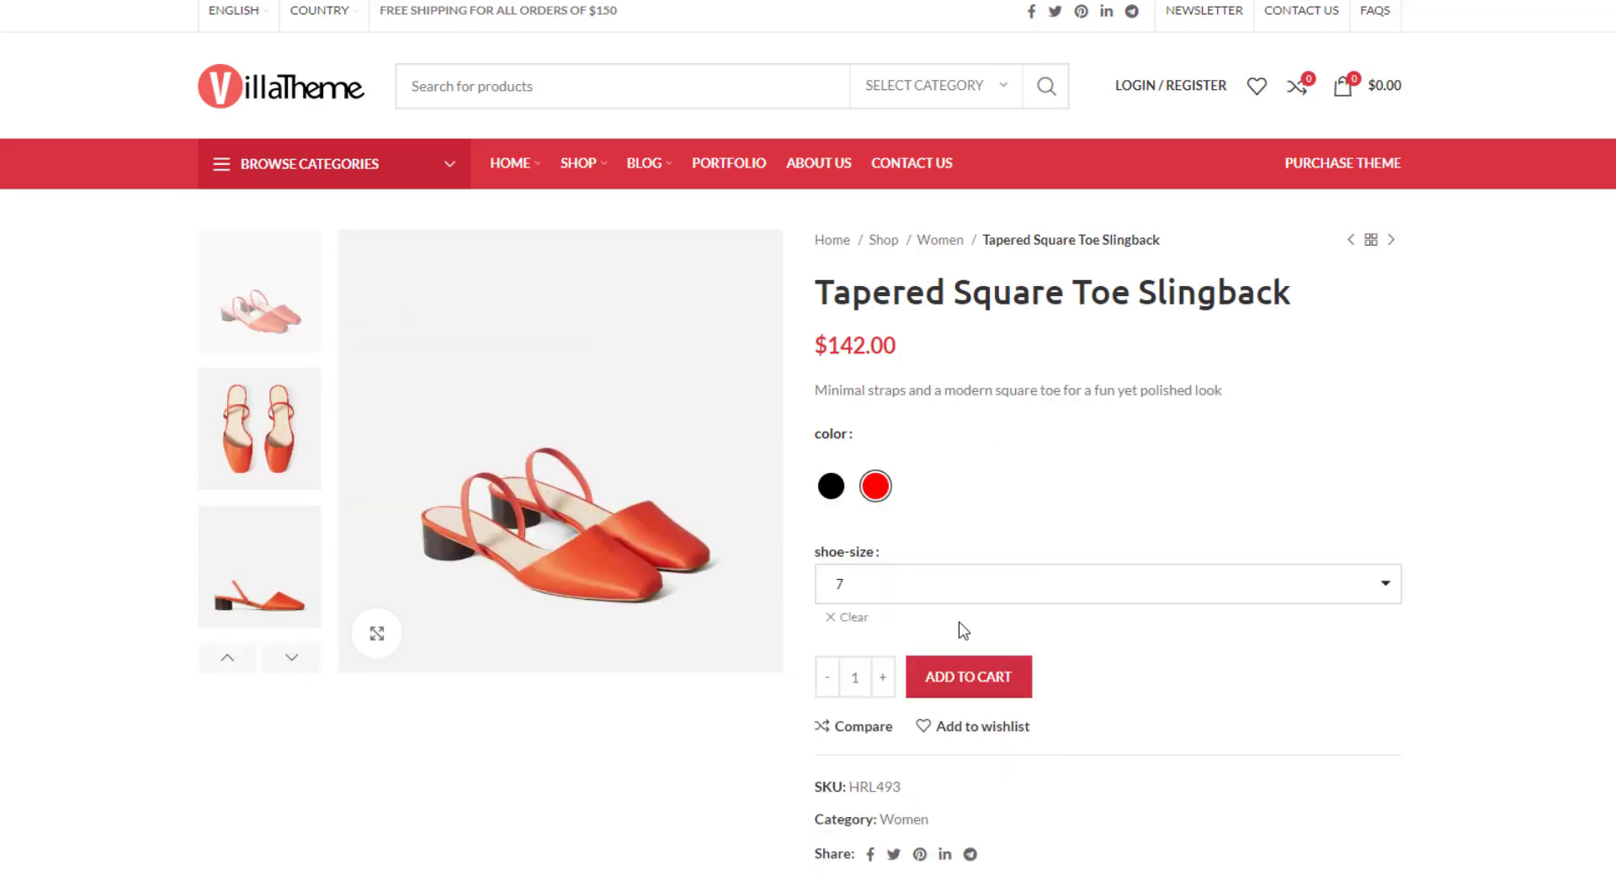
left_click(832, 488)
left_click(874, 592)
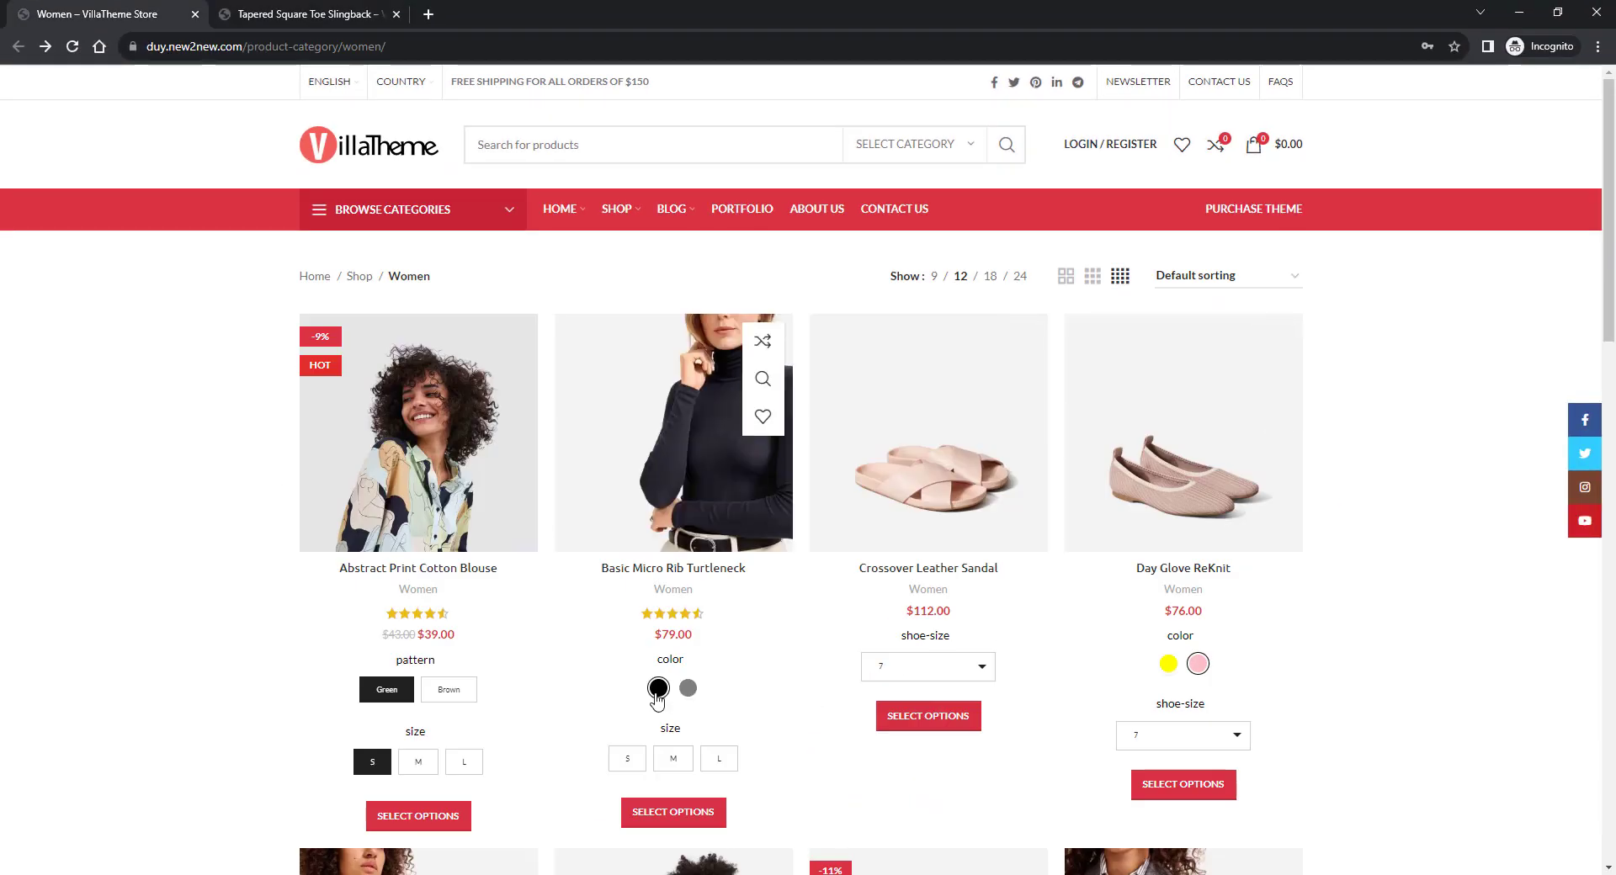
Show the Day Glove ReKnit in yellow and scroll further down the listing.
left_click(1168, 665)
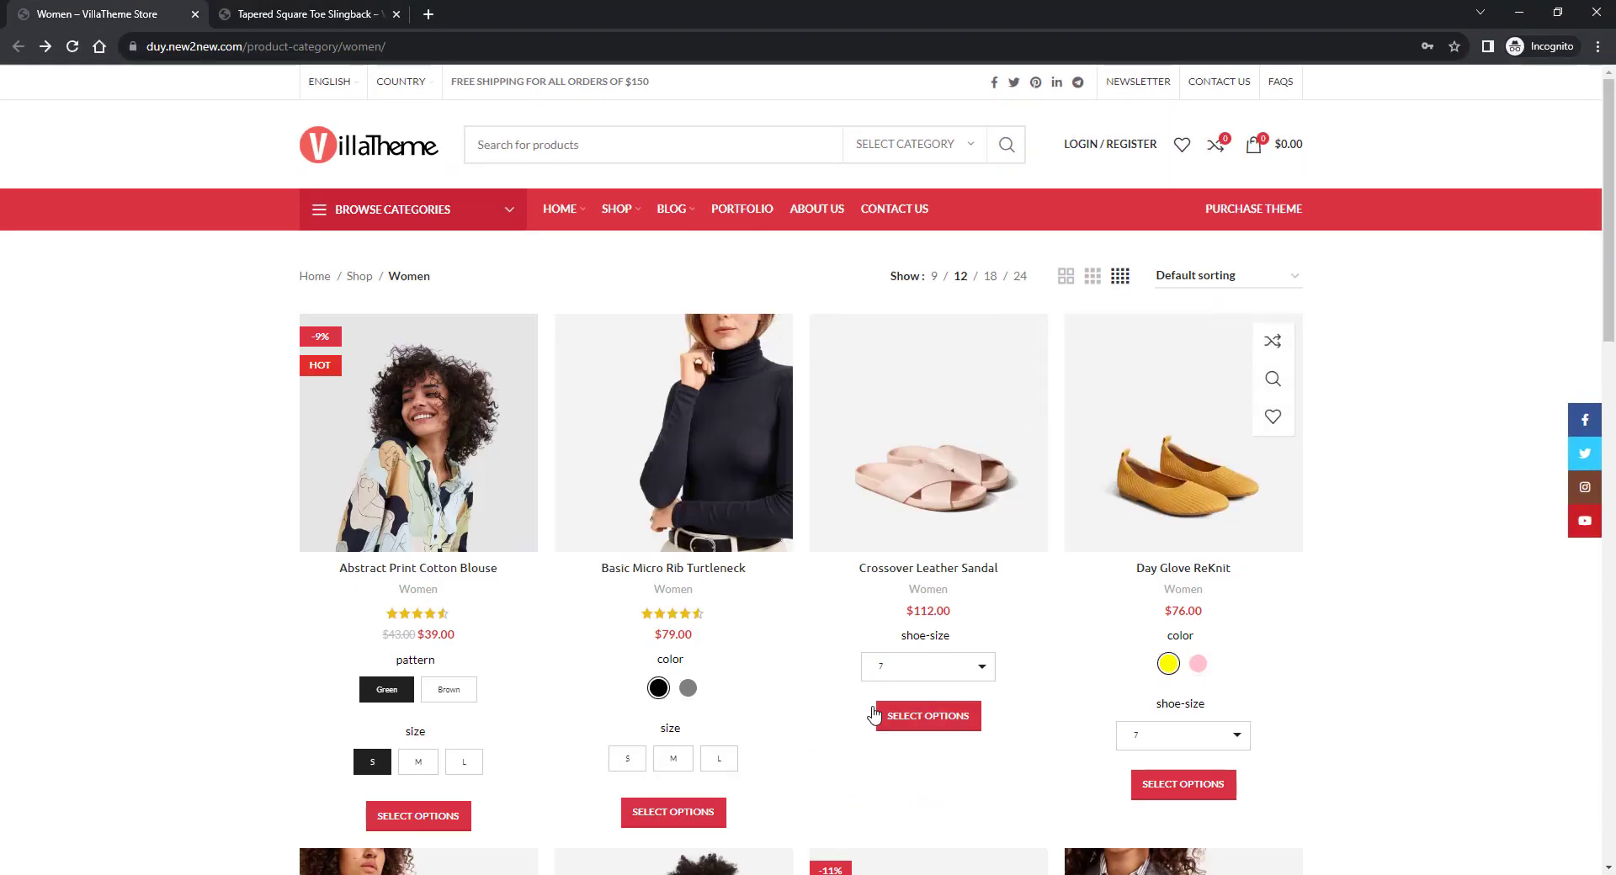
scroll(548, 720, "down", 7)
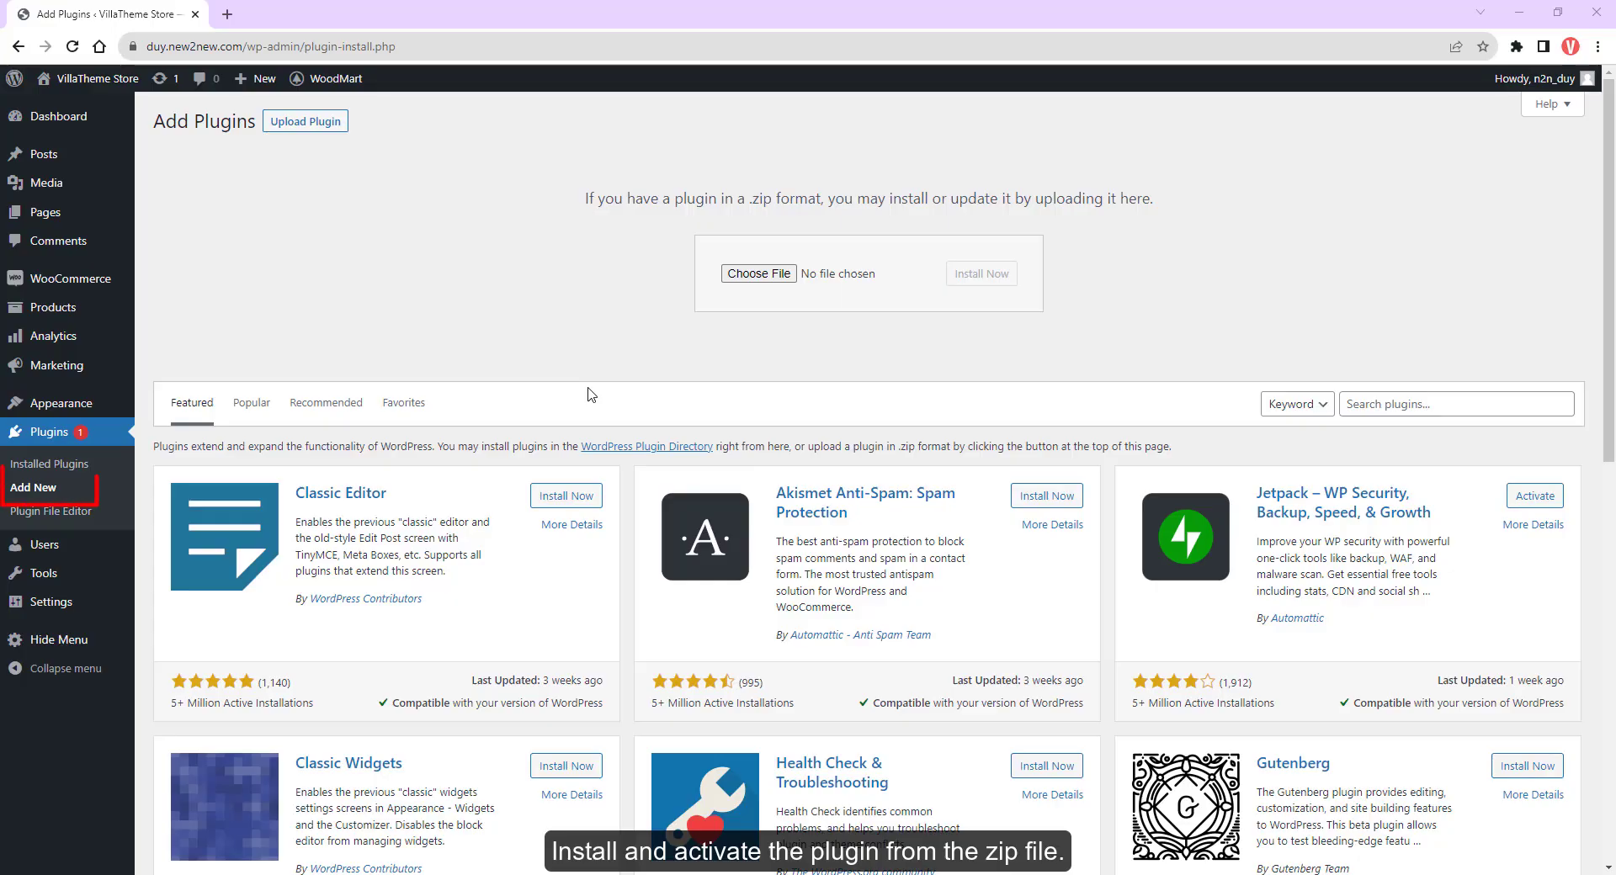
Upload woocommerce-product-variations-swatches.zip, install it, and activate the plugin.
left_click(759, 274)
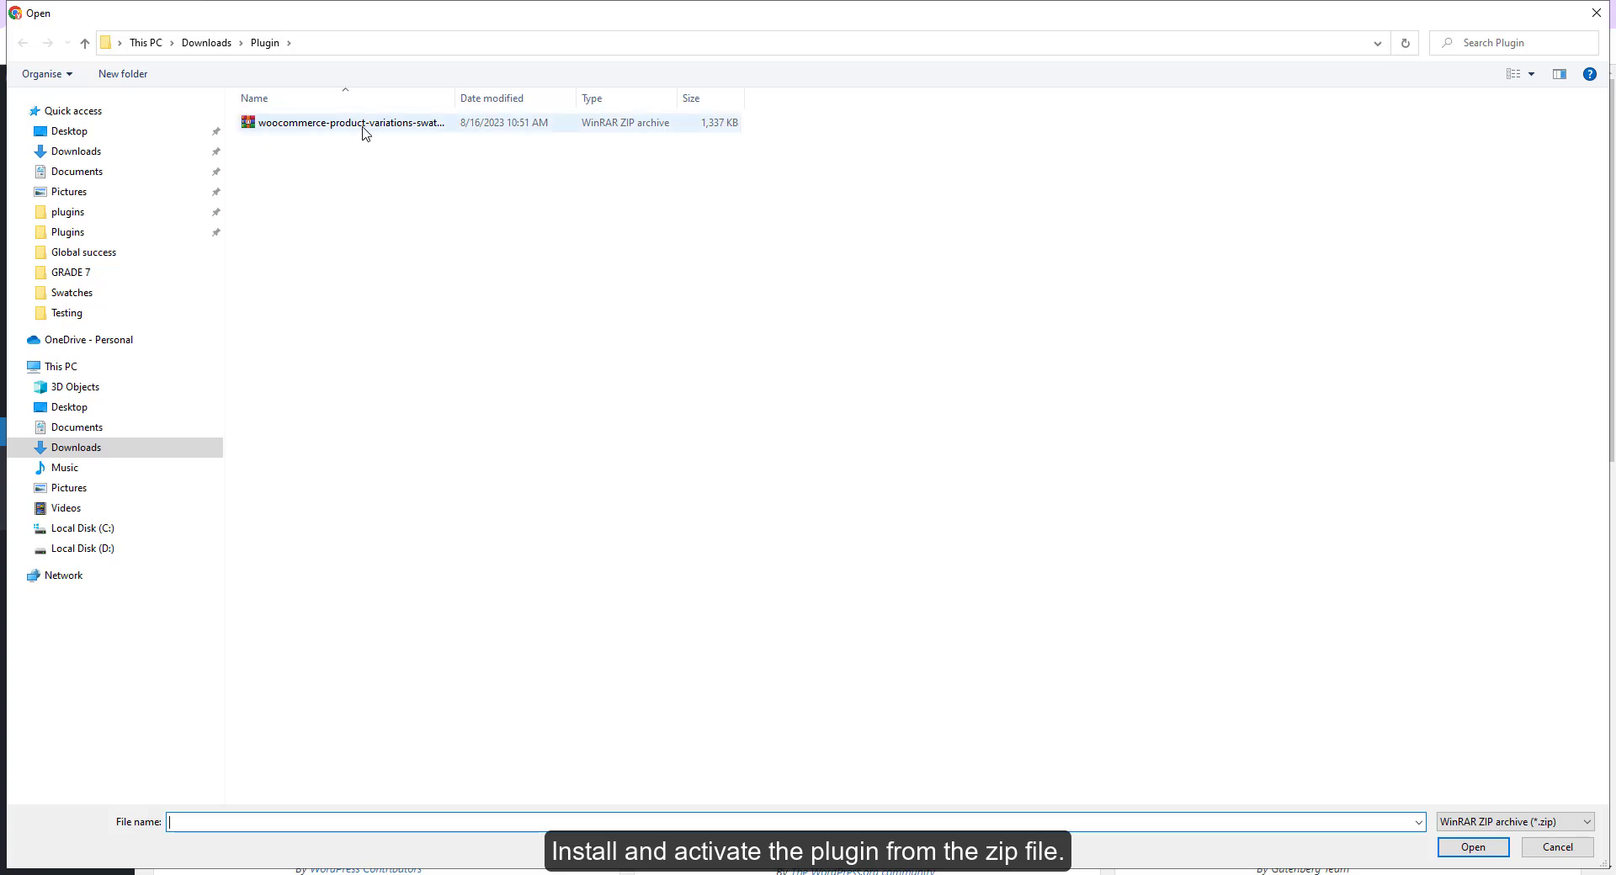
double_click(366, 133)
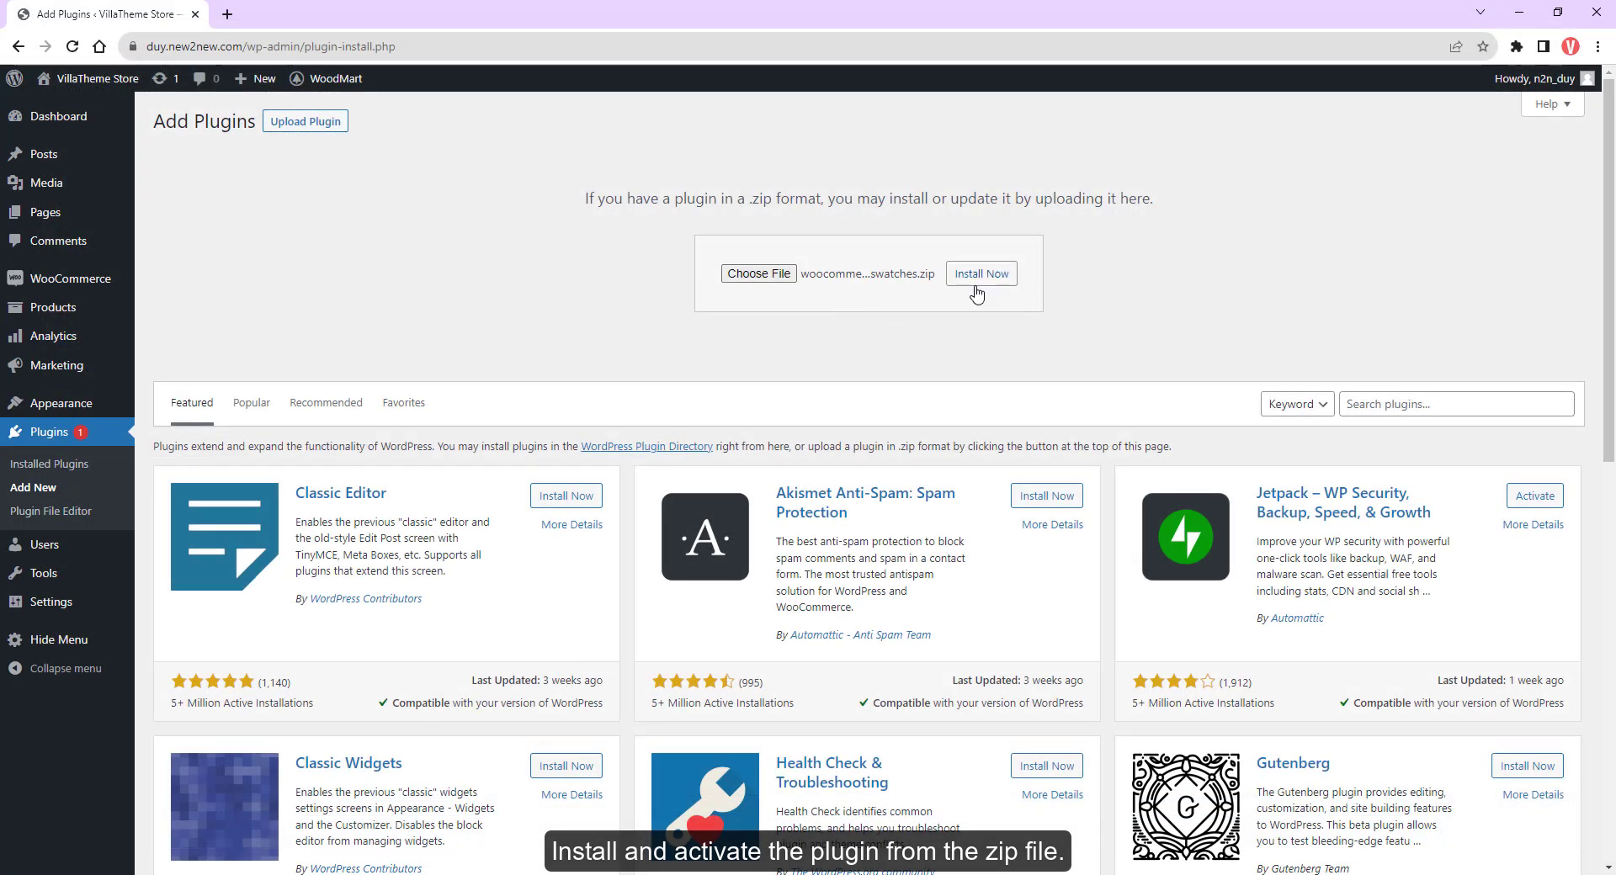
left_click(977, 290)
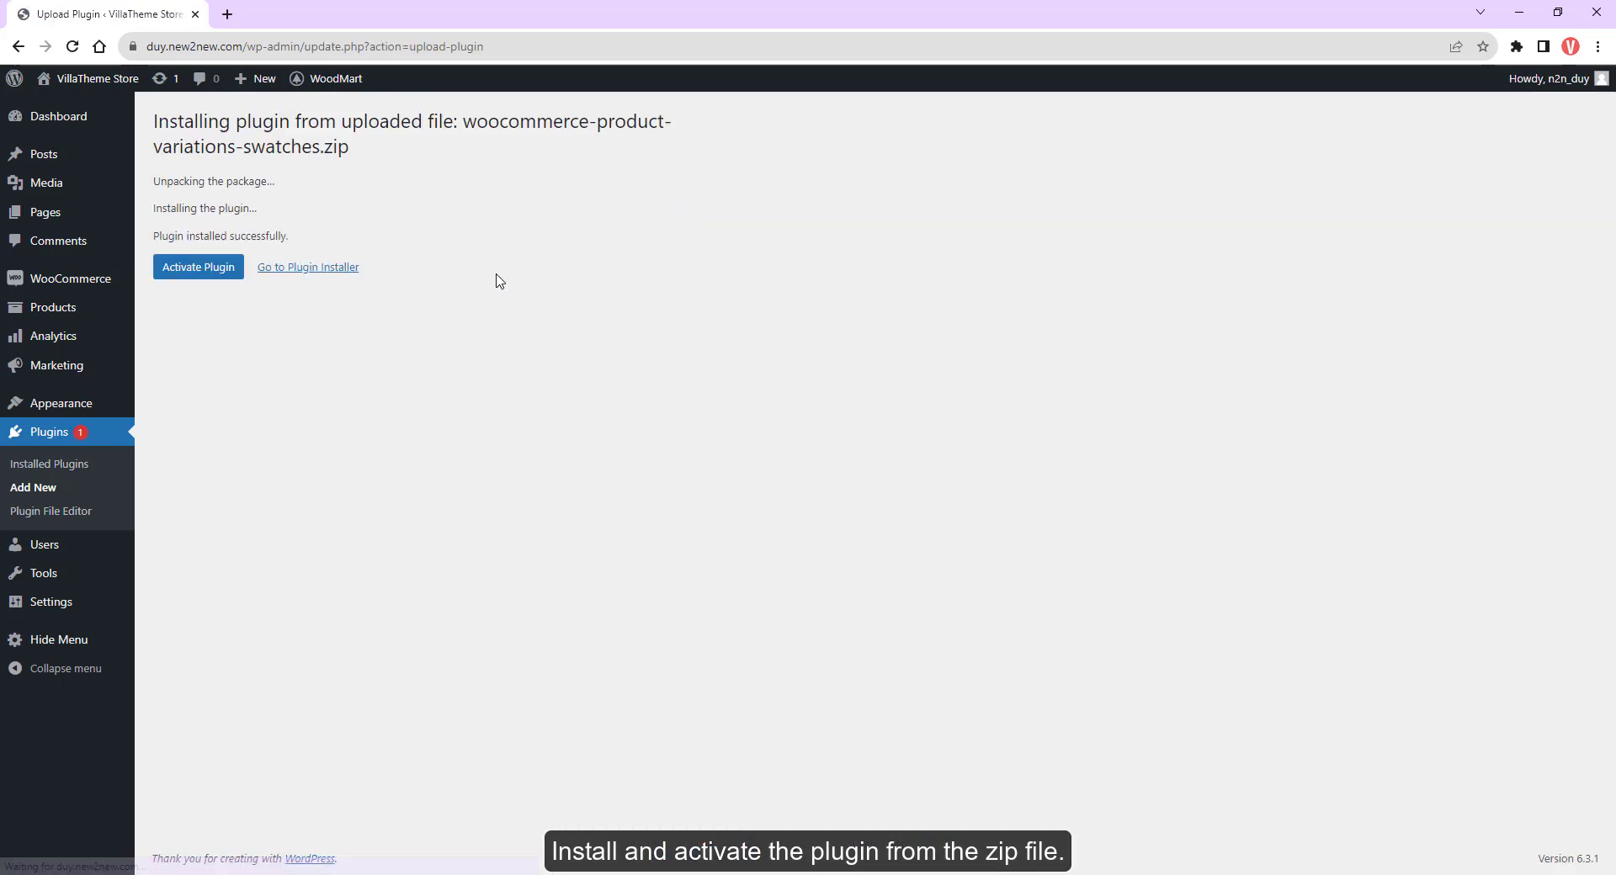
left_click(213, 270)
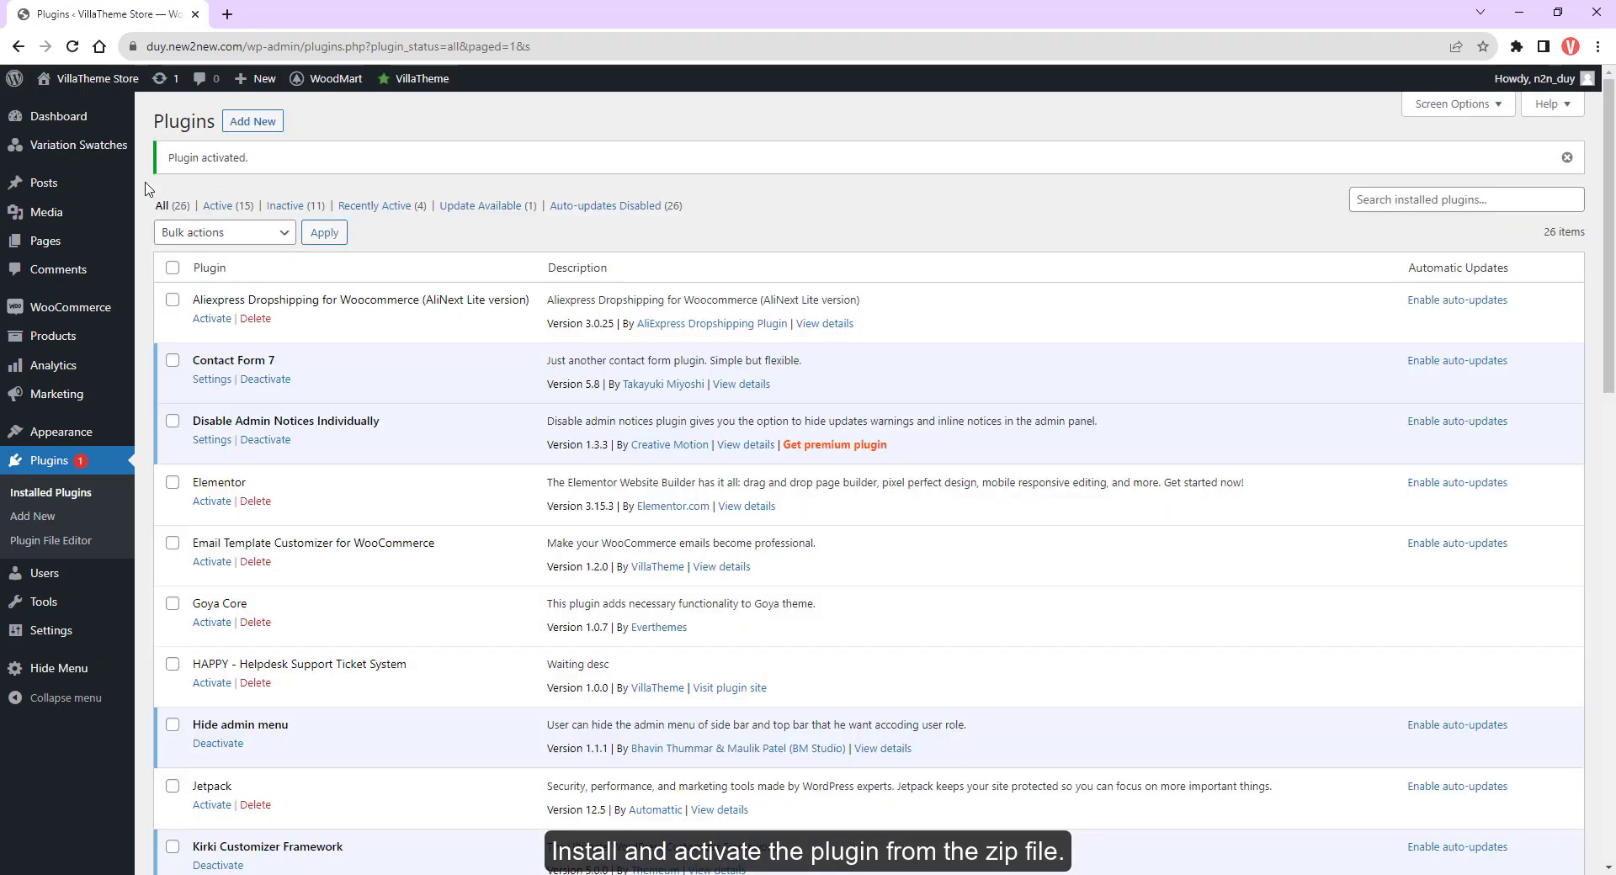
Open the Variation Swatches settings, then return to the product's edit page.
mouse_move(115, 152)
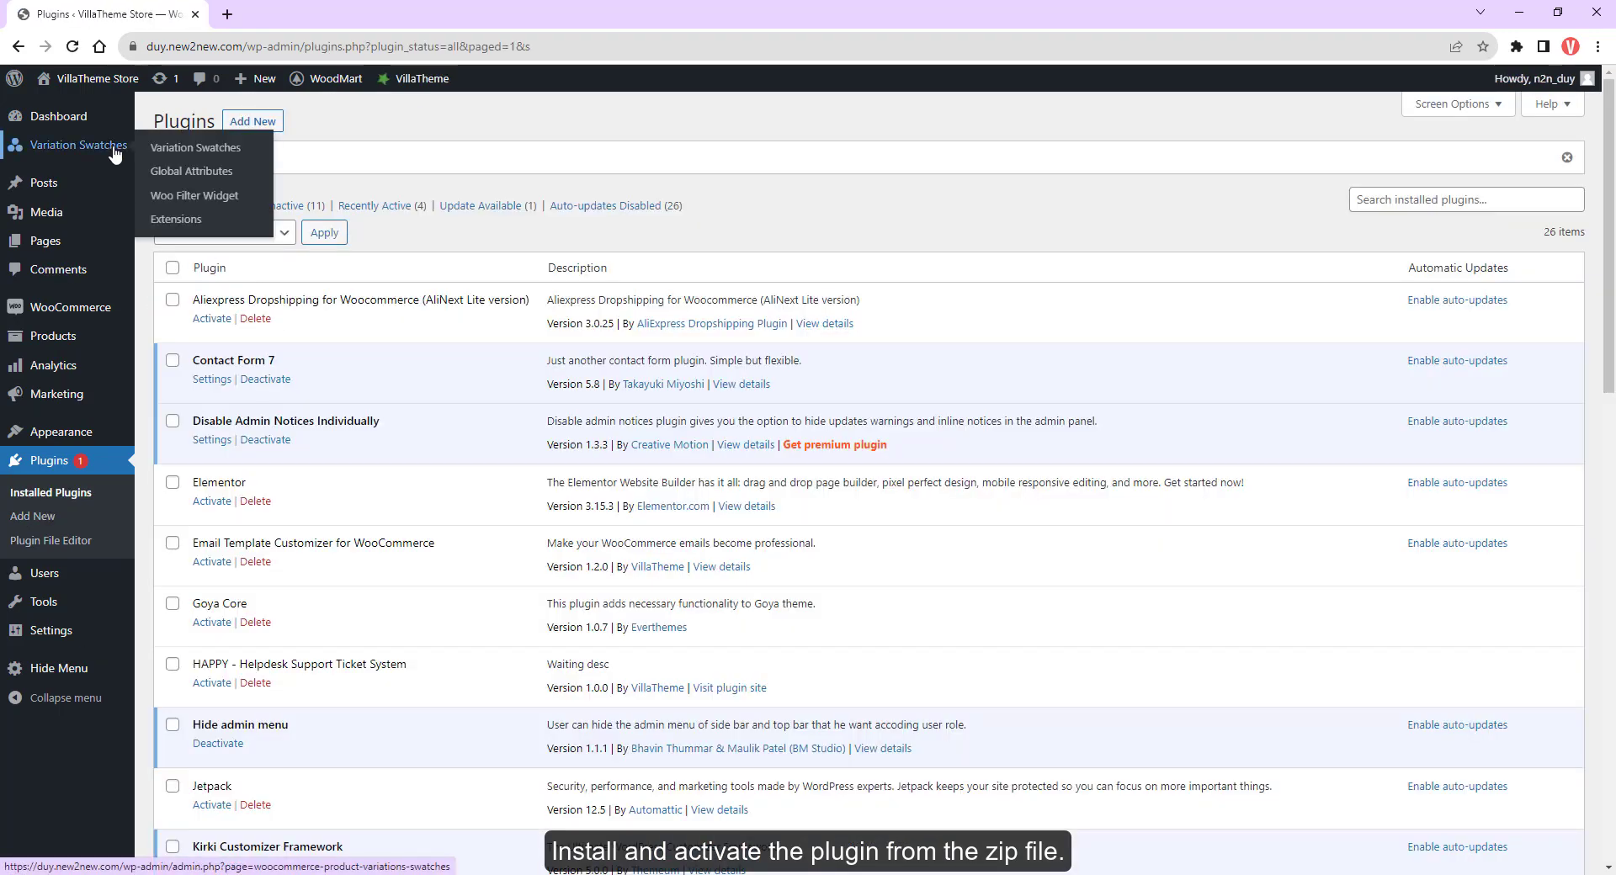
left_click(207, 152)
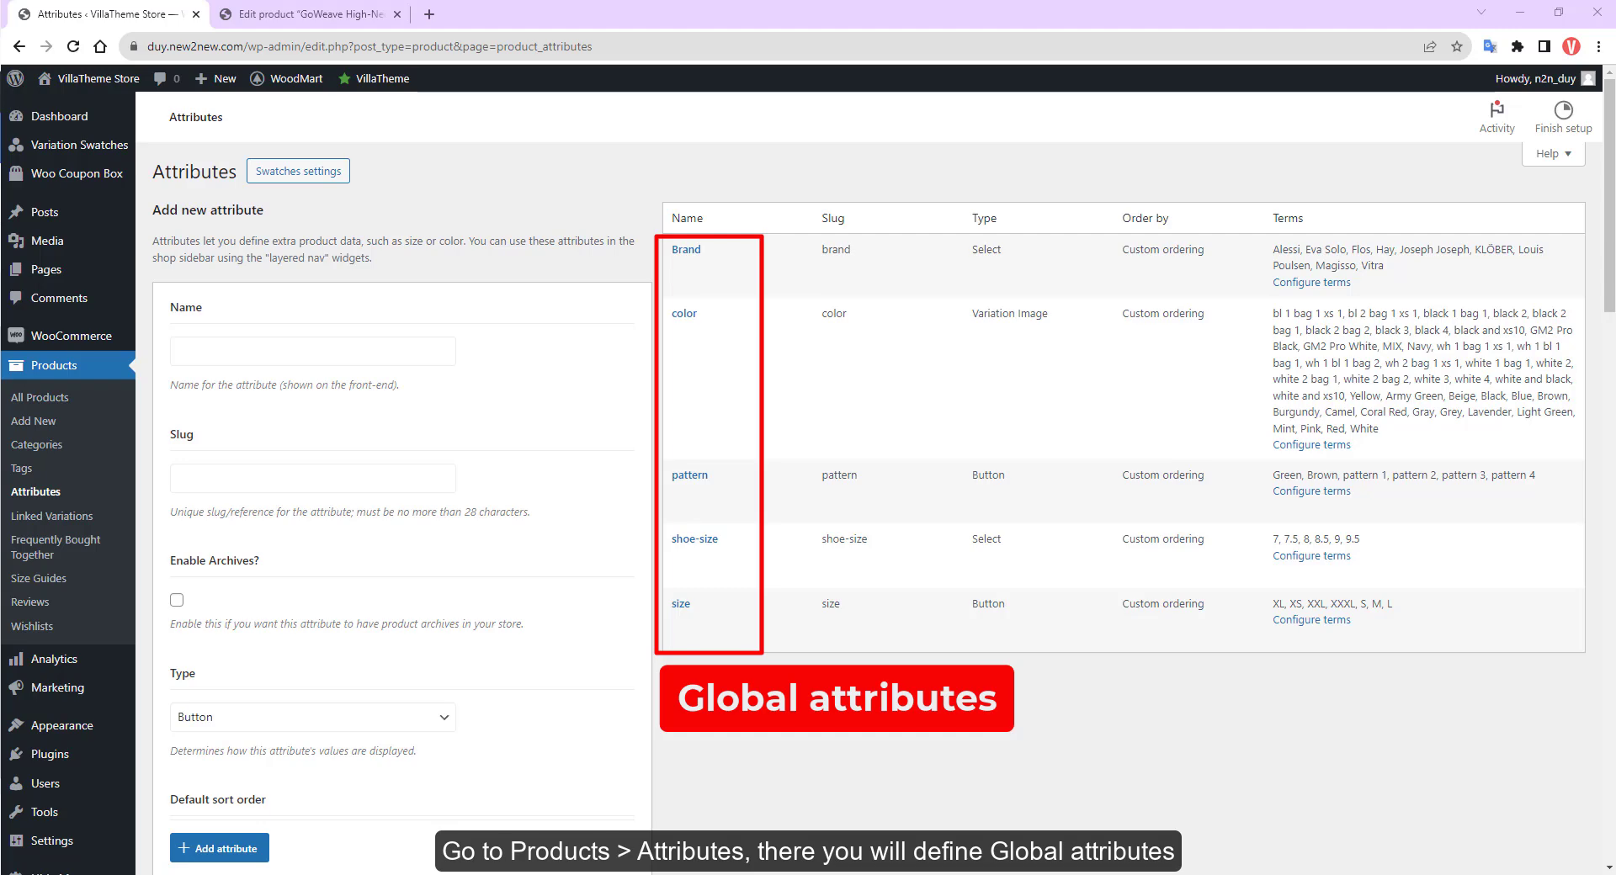
left_click(307, 14)
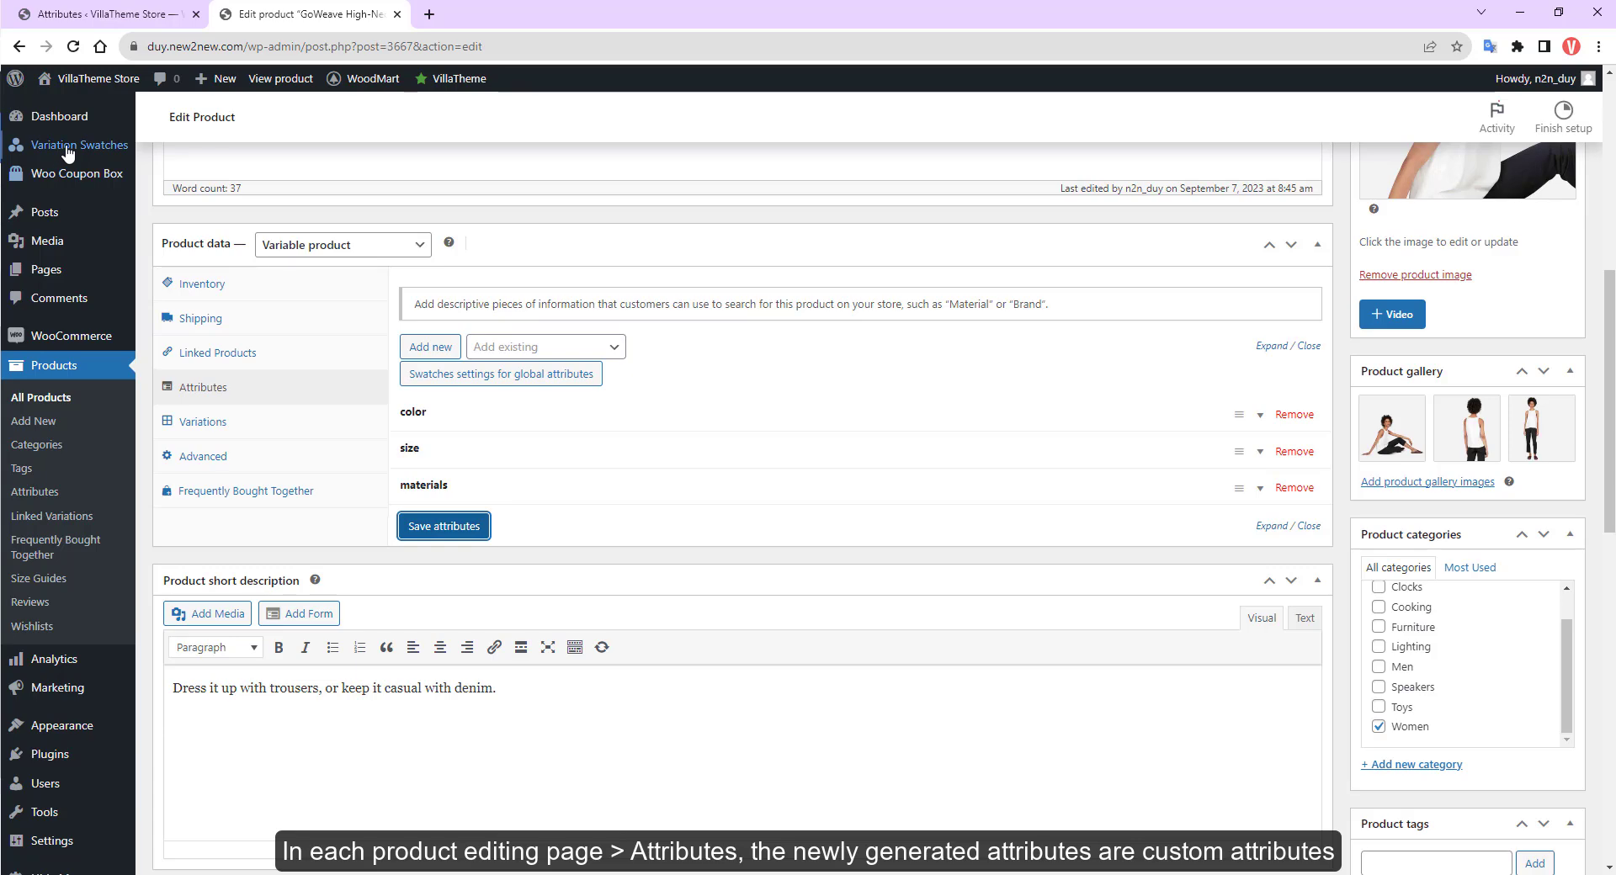
Open the Global Attributes swatch settings and look through the attribute list.
mouse_move(51, 144)
left_click(221, 173)
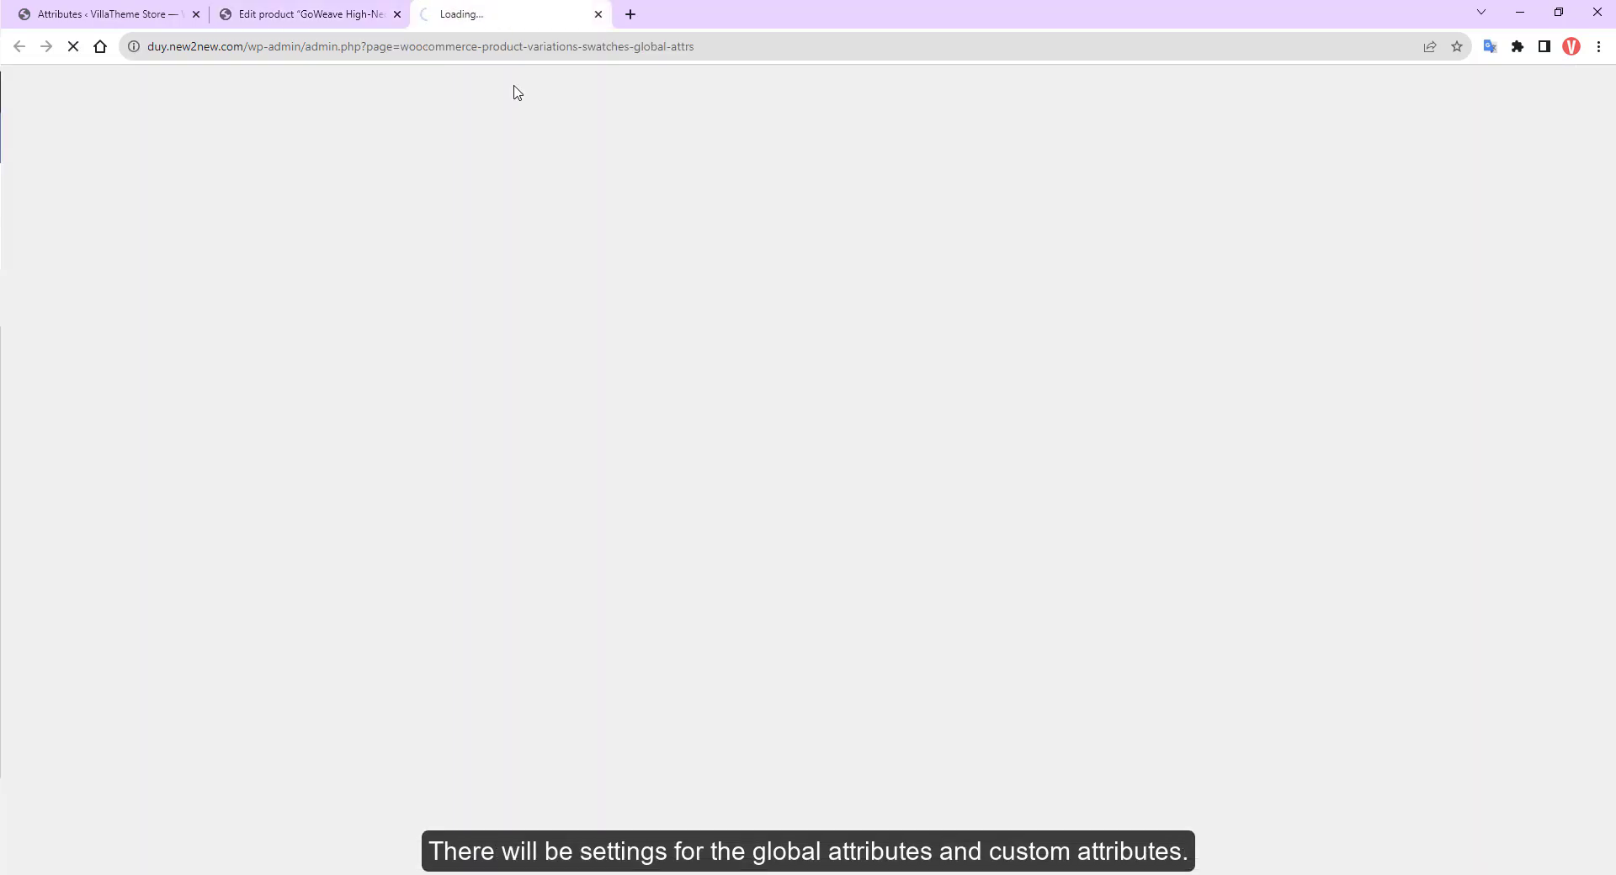
scroll(556, 573, "down", 4)
scroll(552, 570, "up", 4)
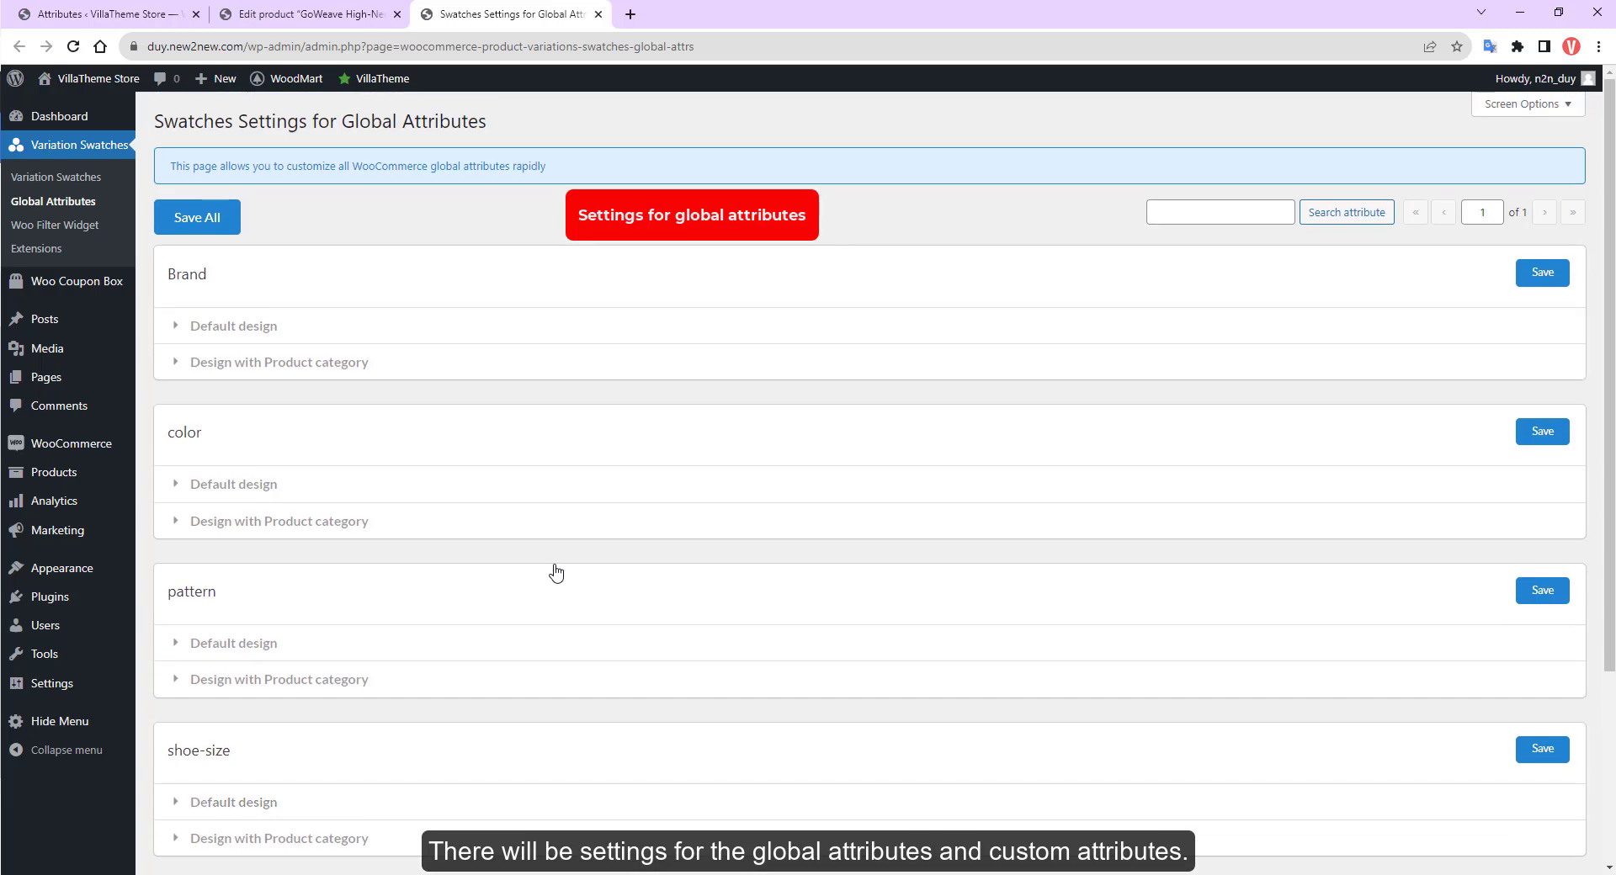
scroll(555, 572, "down", 4)
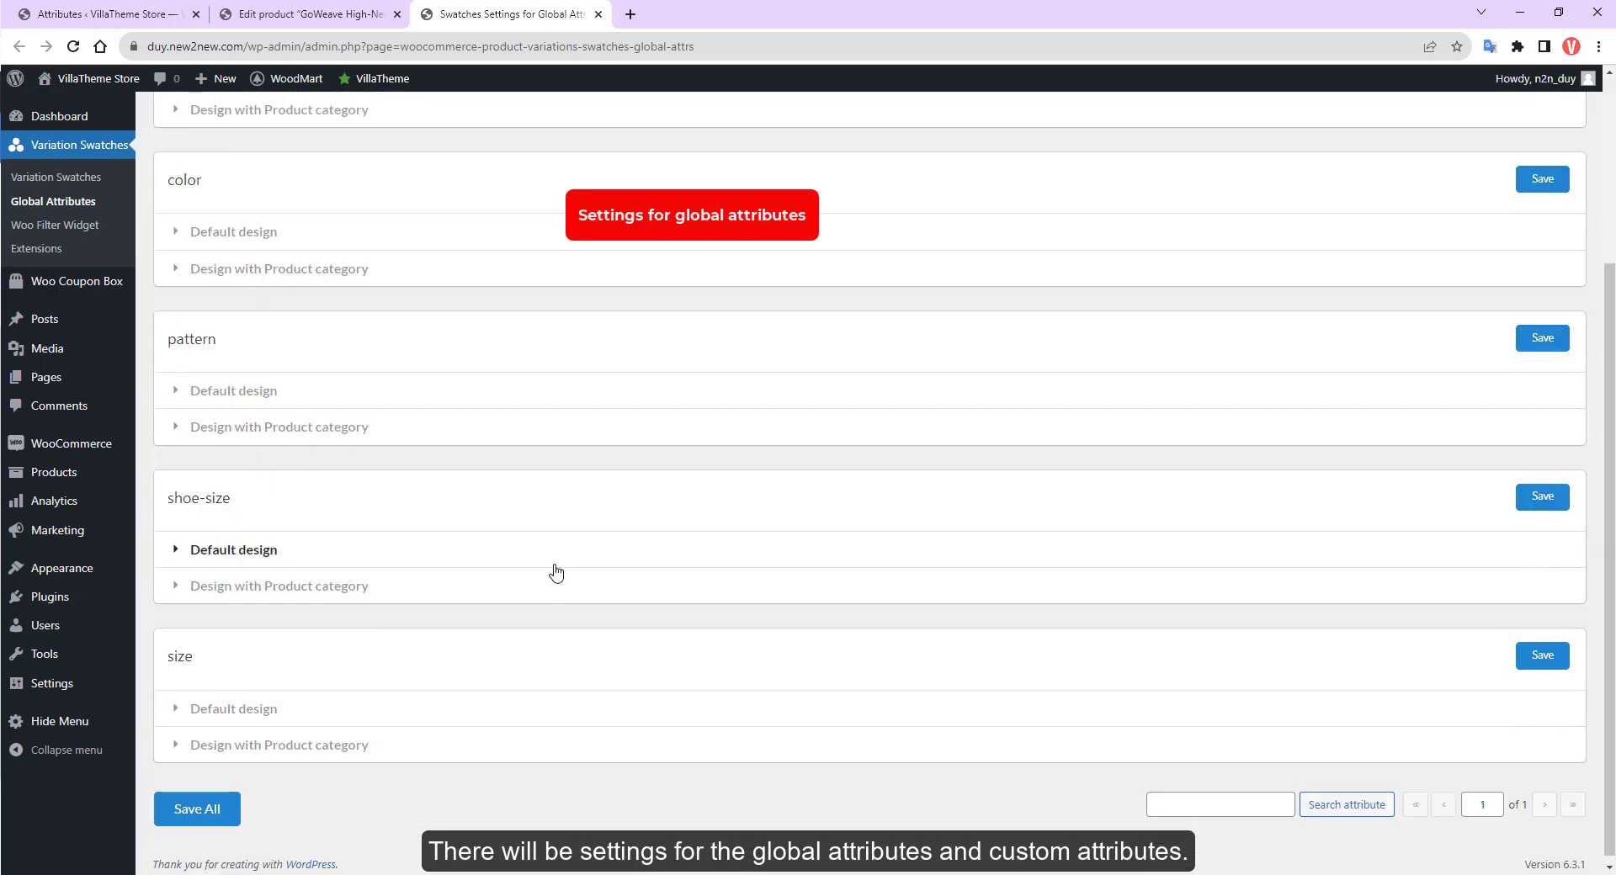
scroll(538, 522, "up", 4)
In a separate settings tab, add a Custom Attributes rule named 'materials' and save it.
middle_click(55, 178)
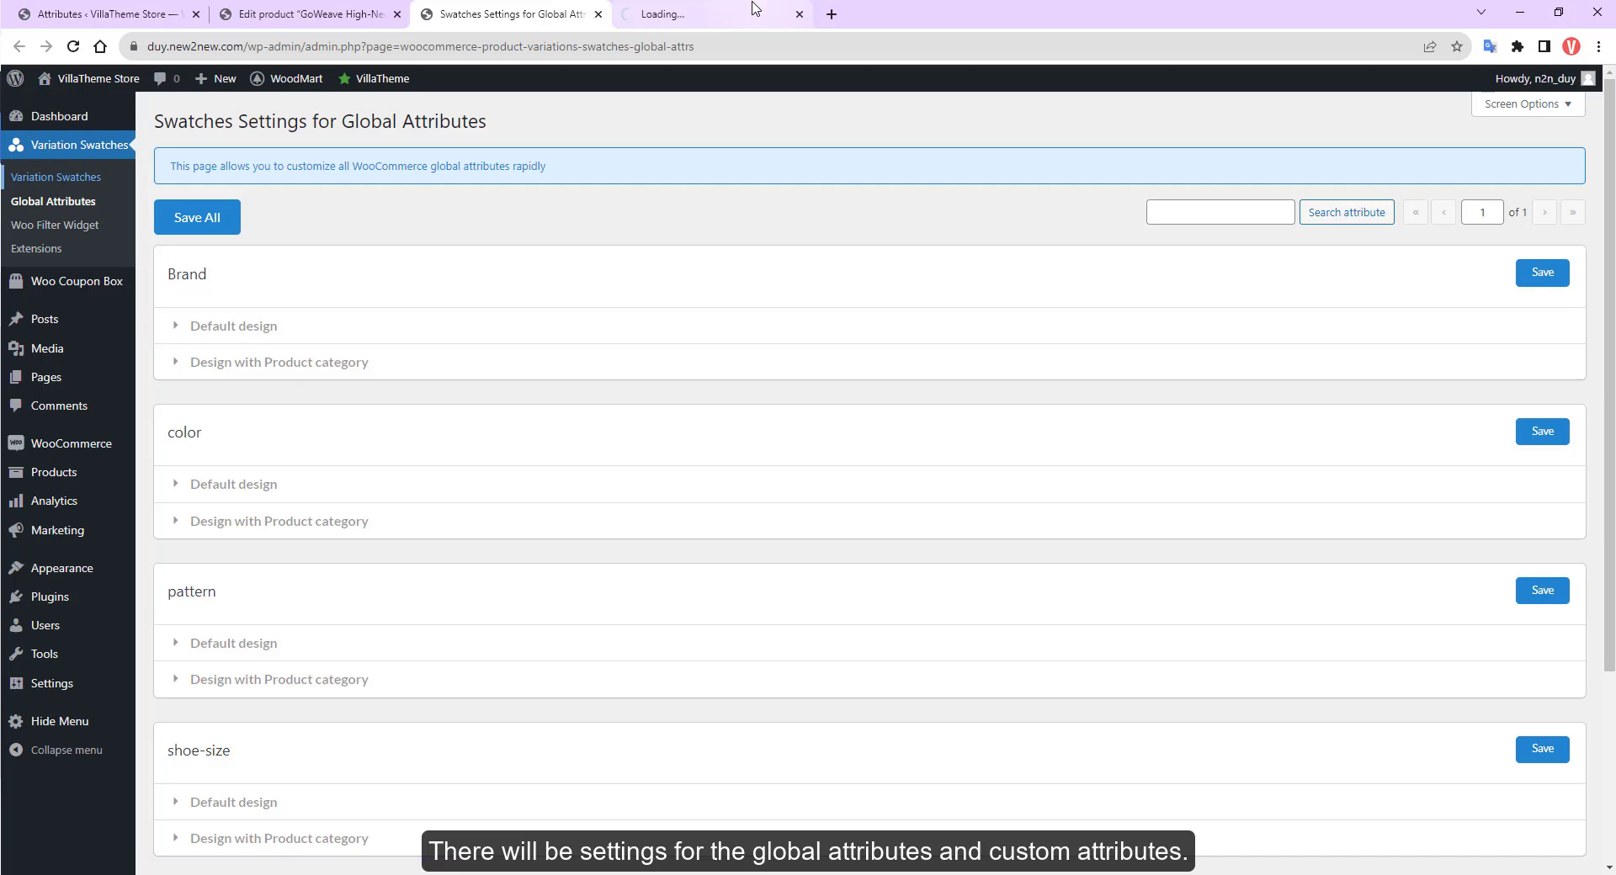
left_click(747, 13)
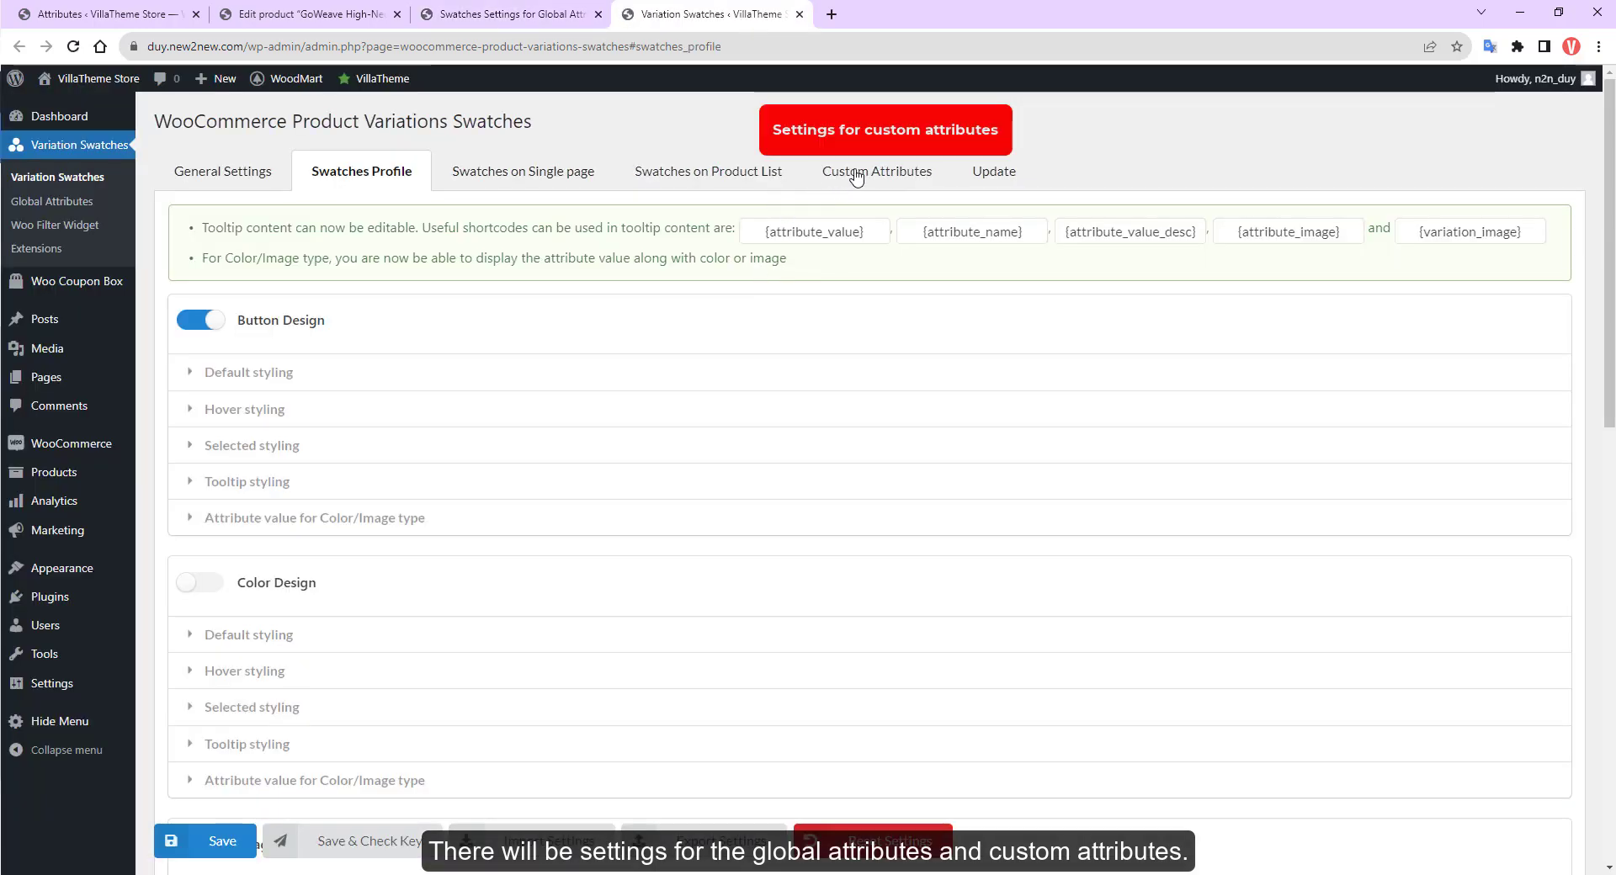
left_click(856, 177)
left_click(306, 495)
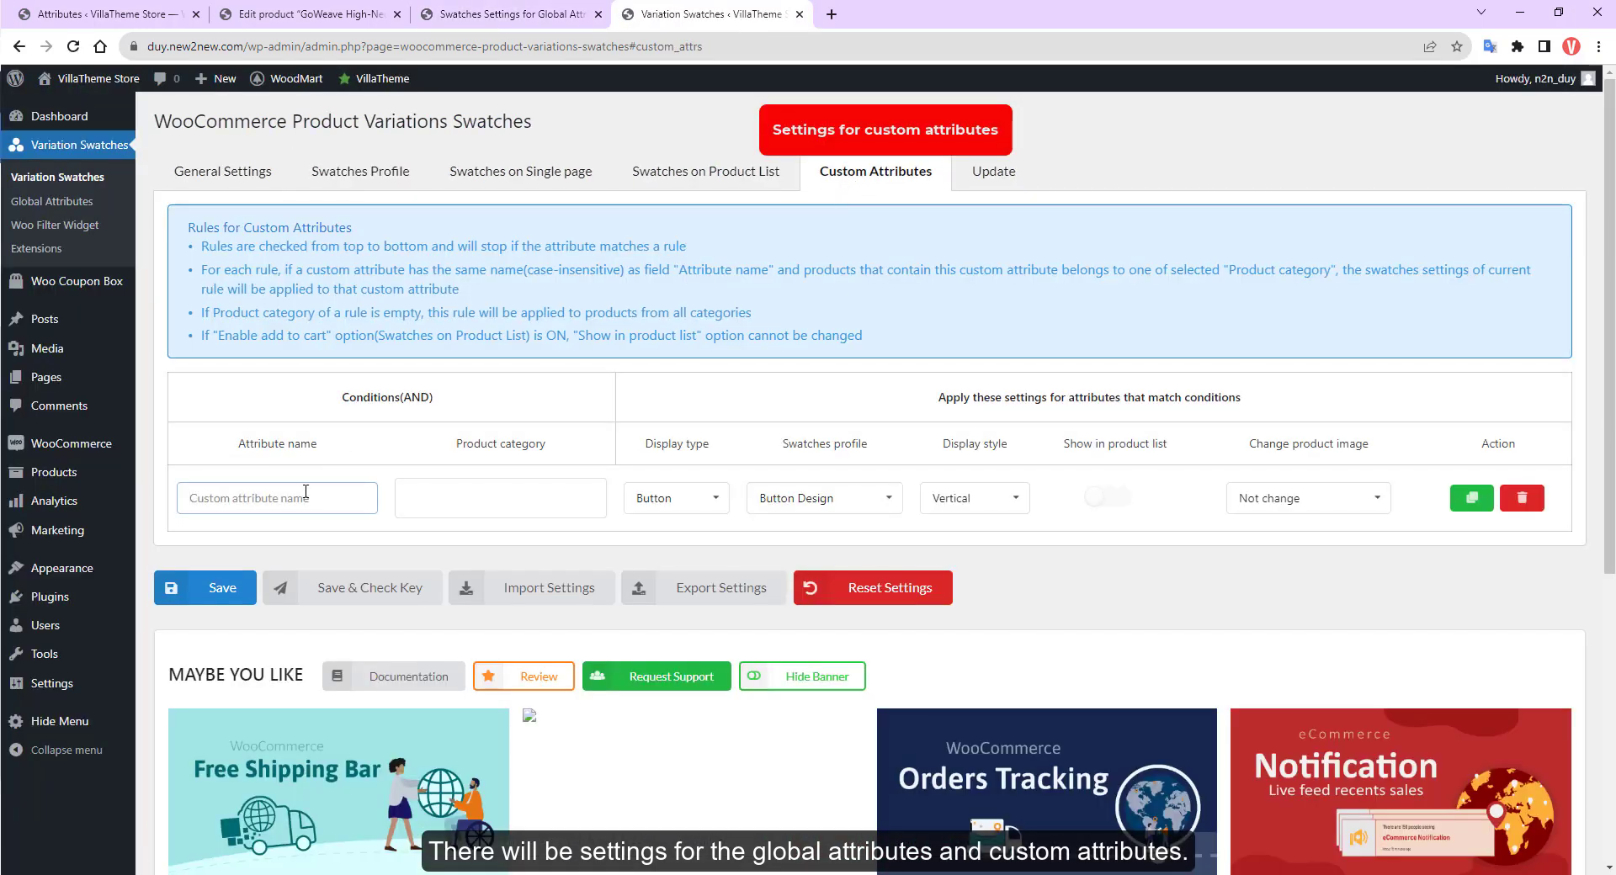
type("materials")
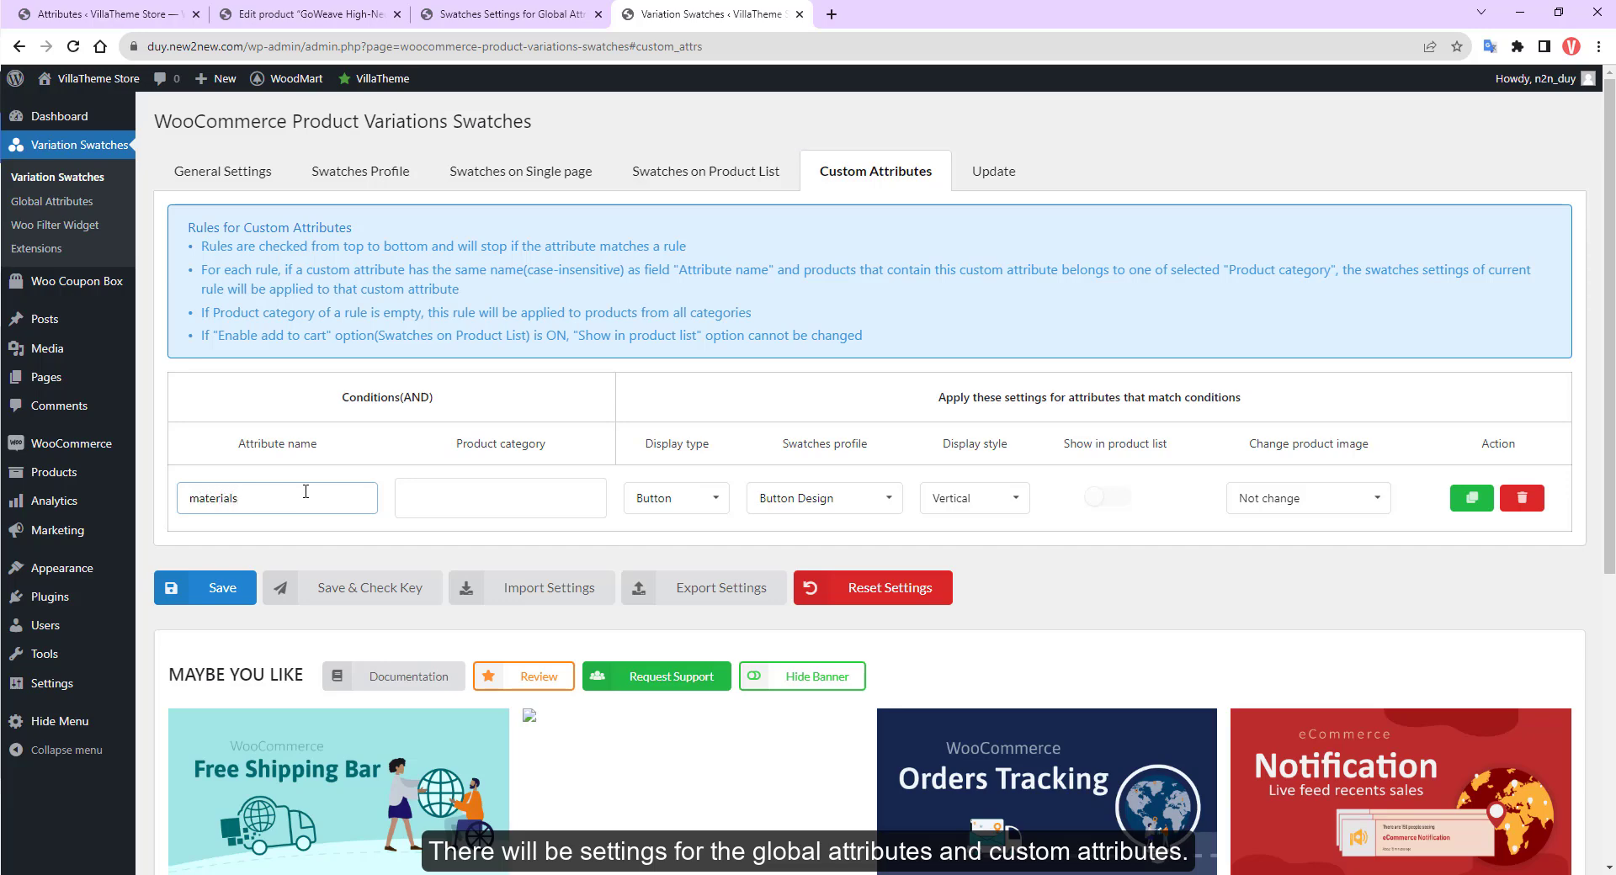
left_click(243, 590)
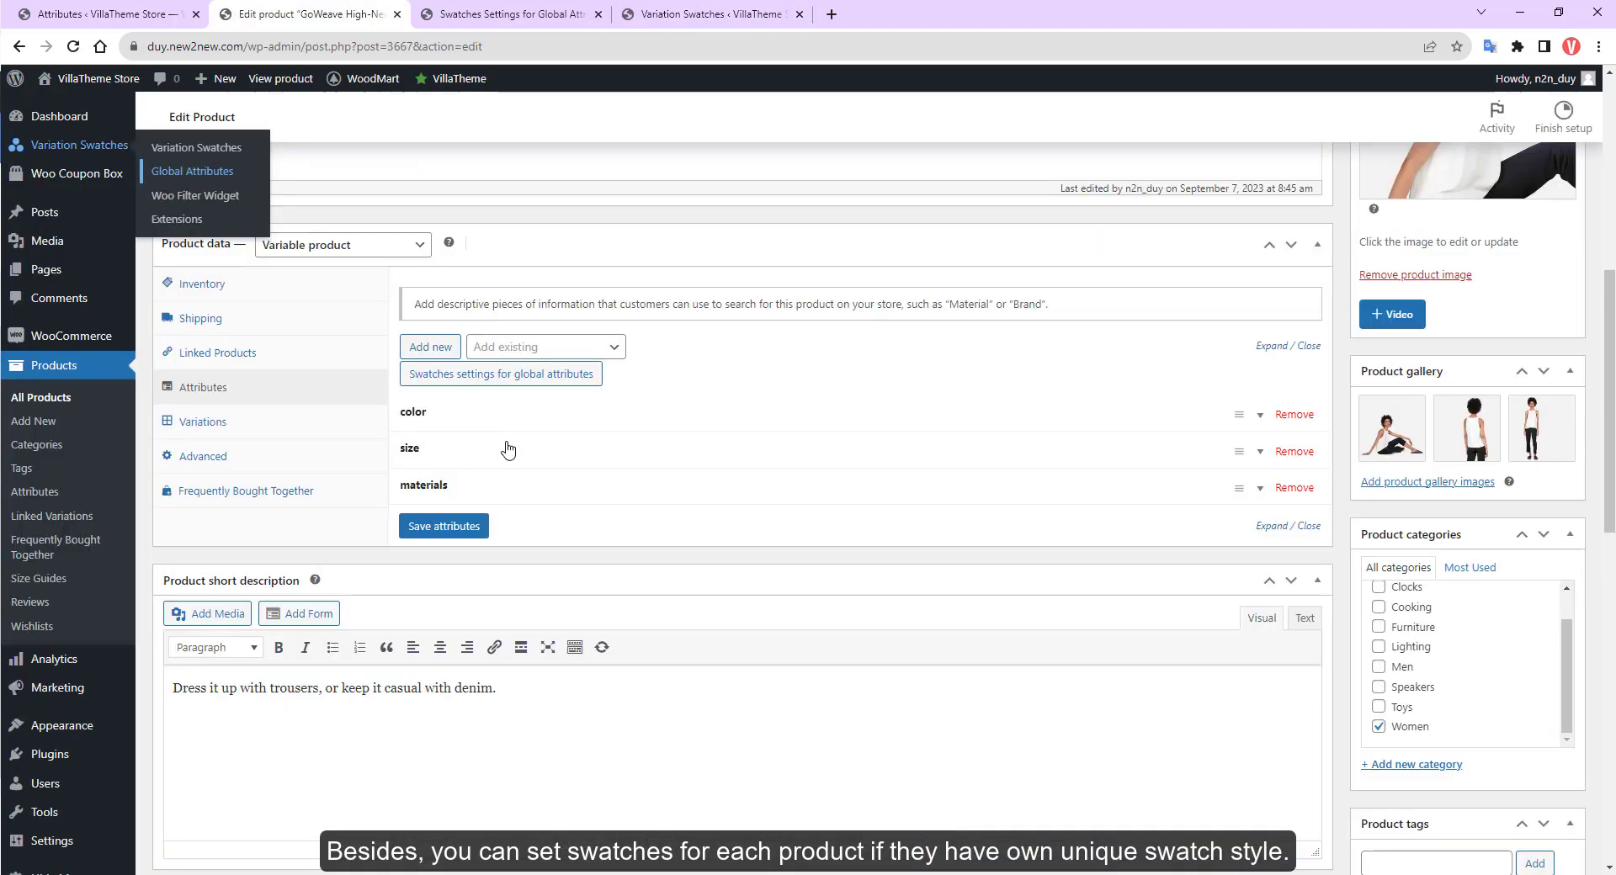
Reveal the color and materials attributes' swatch settings, then preview the turtleneck in grey.
left_click(548, 430)
left_click(804, 456)
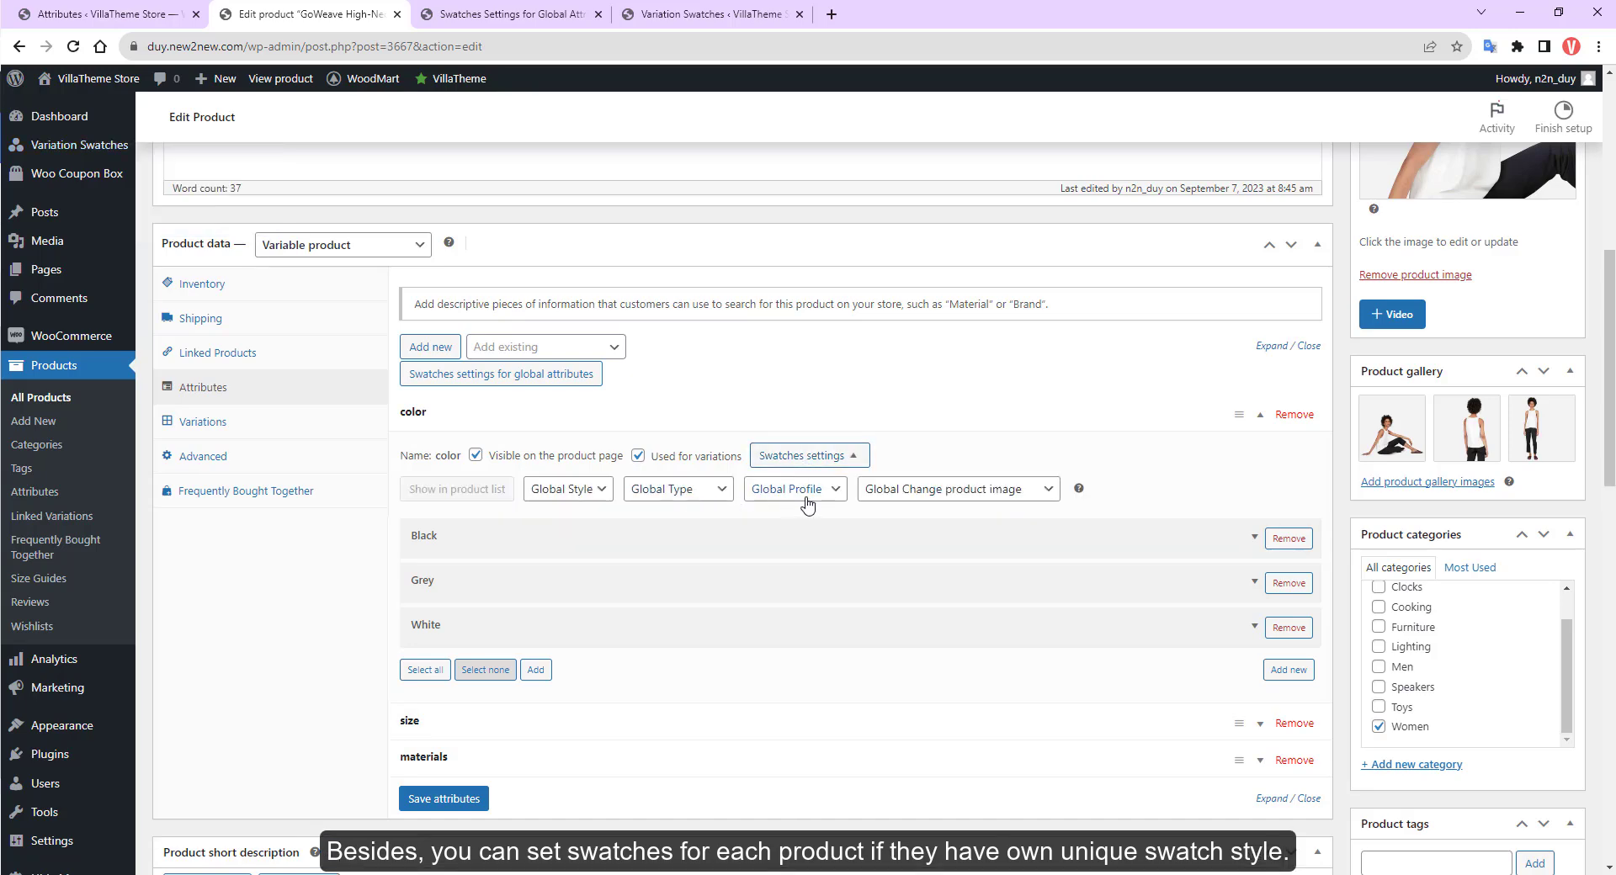
scroll(688, 665, "down", 1)
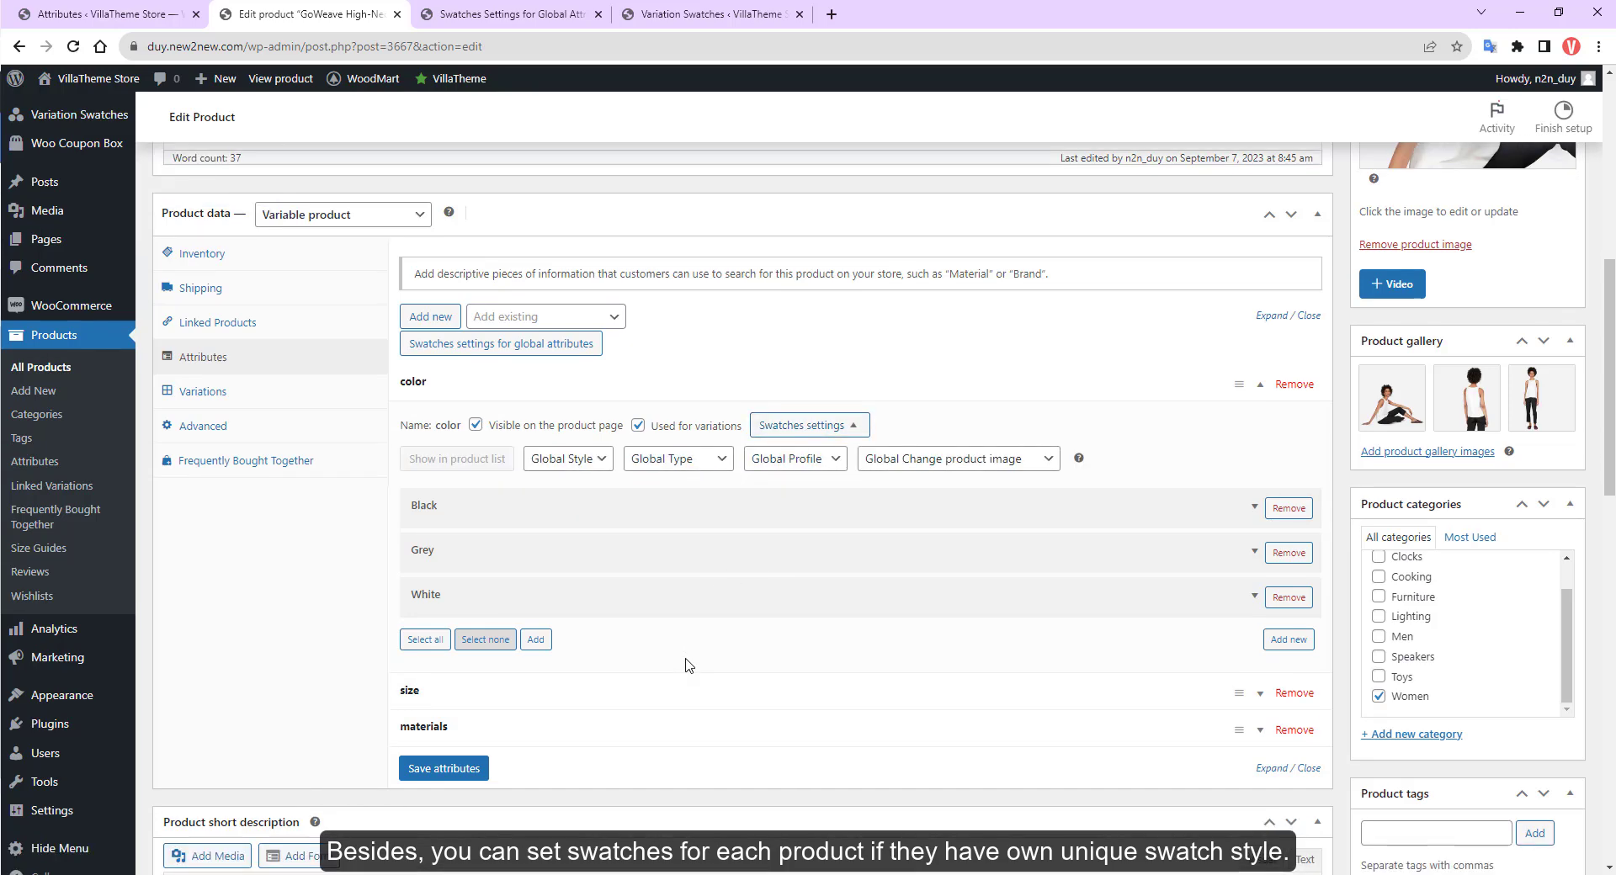
left_click(684, 673)
scroll(699, 758, "down", 2)
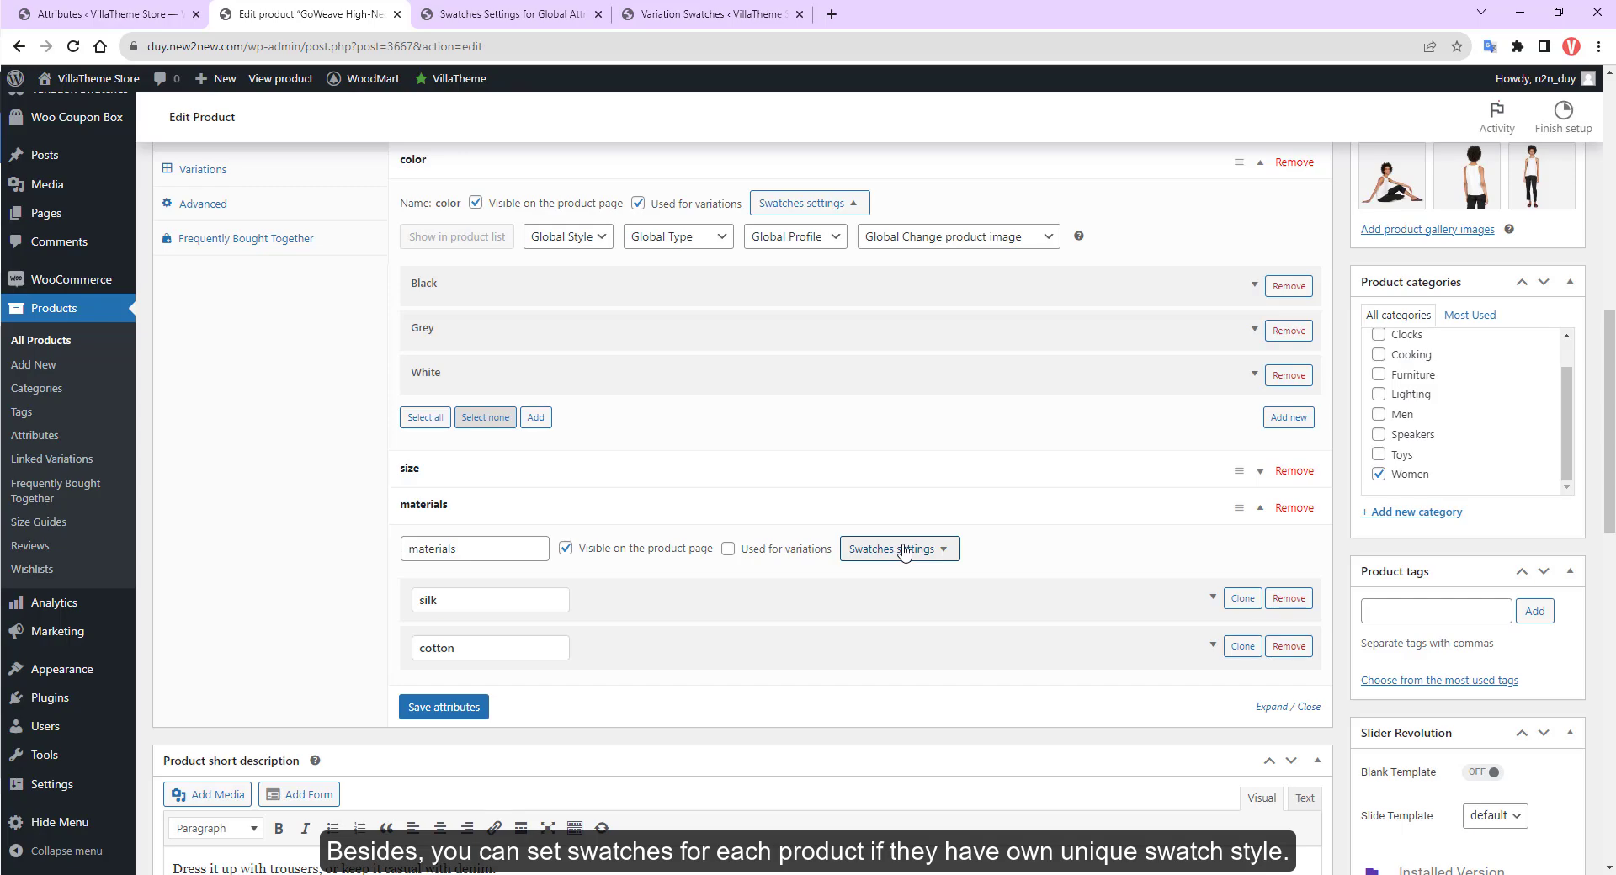
left_click(904, 552)
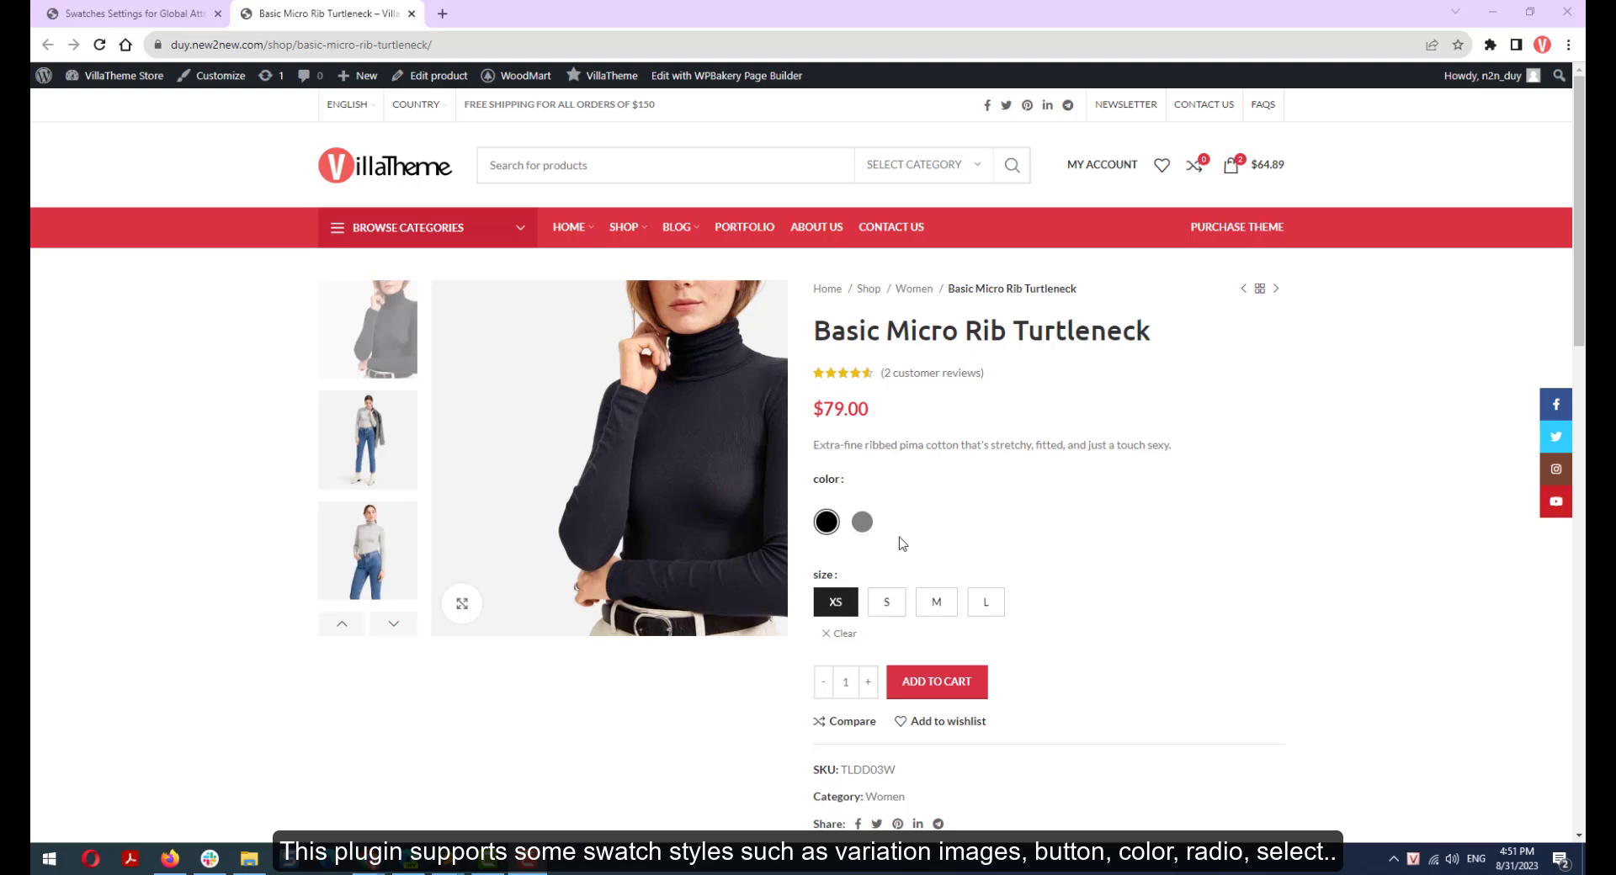
left_click(863, 530)
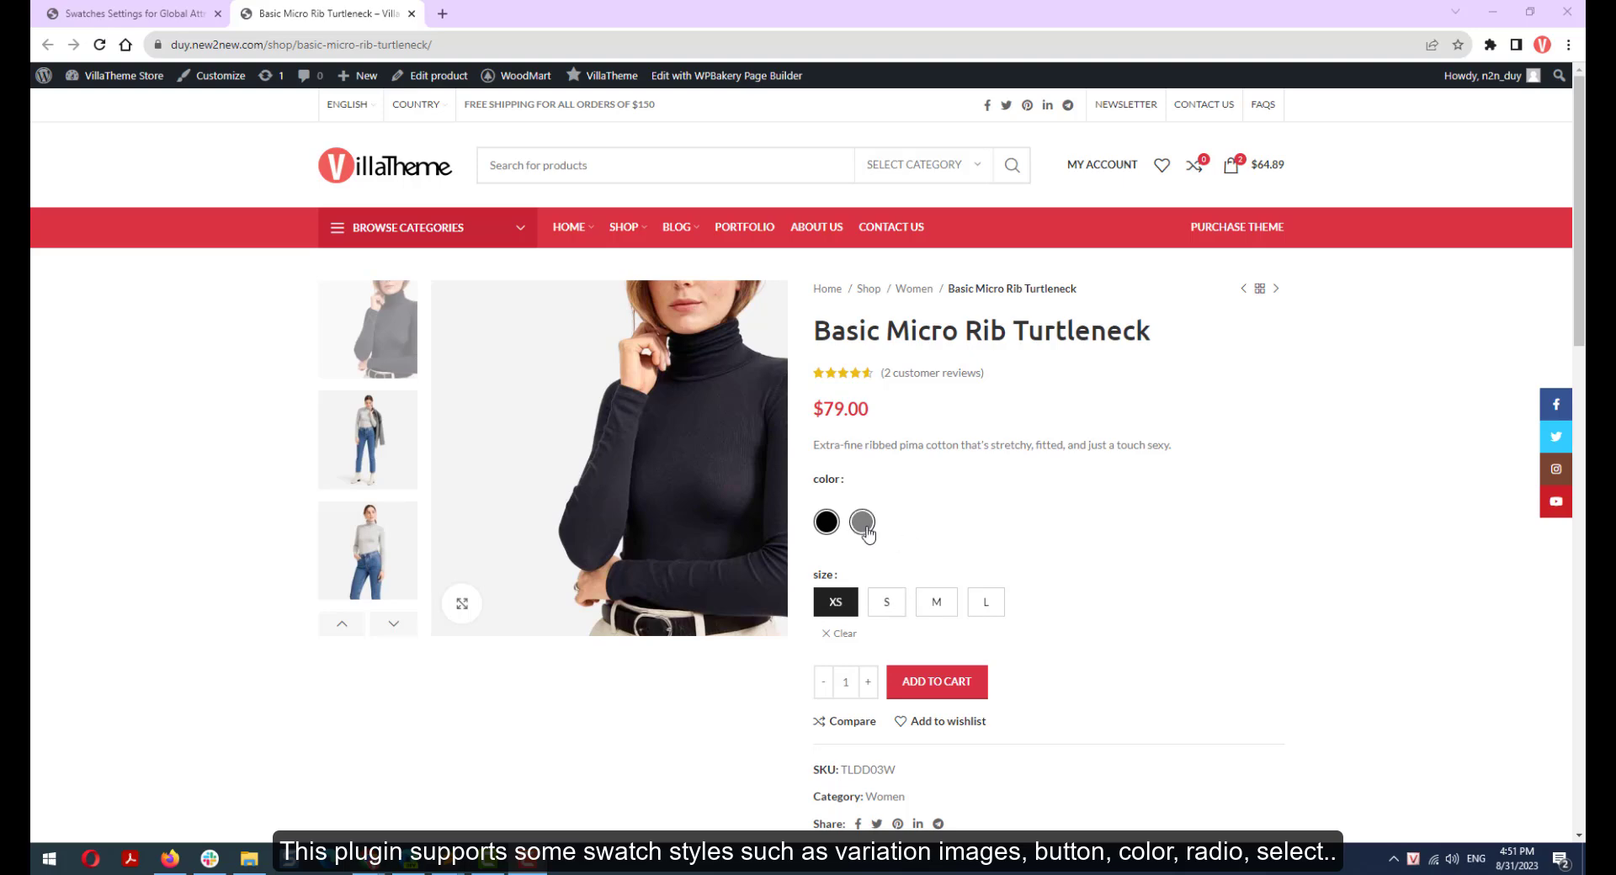
Try the turtleneck's black colour with sizes S and XS, ending on black XS.
left_click(886, 602)
left_click(827, 524)
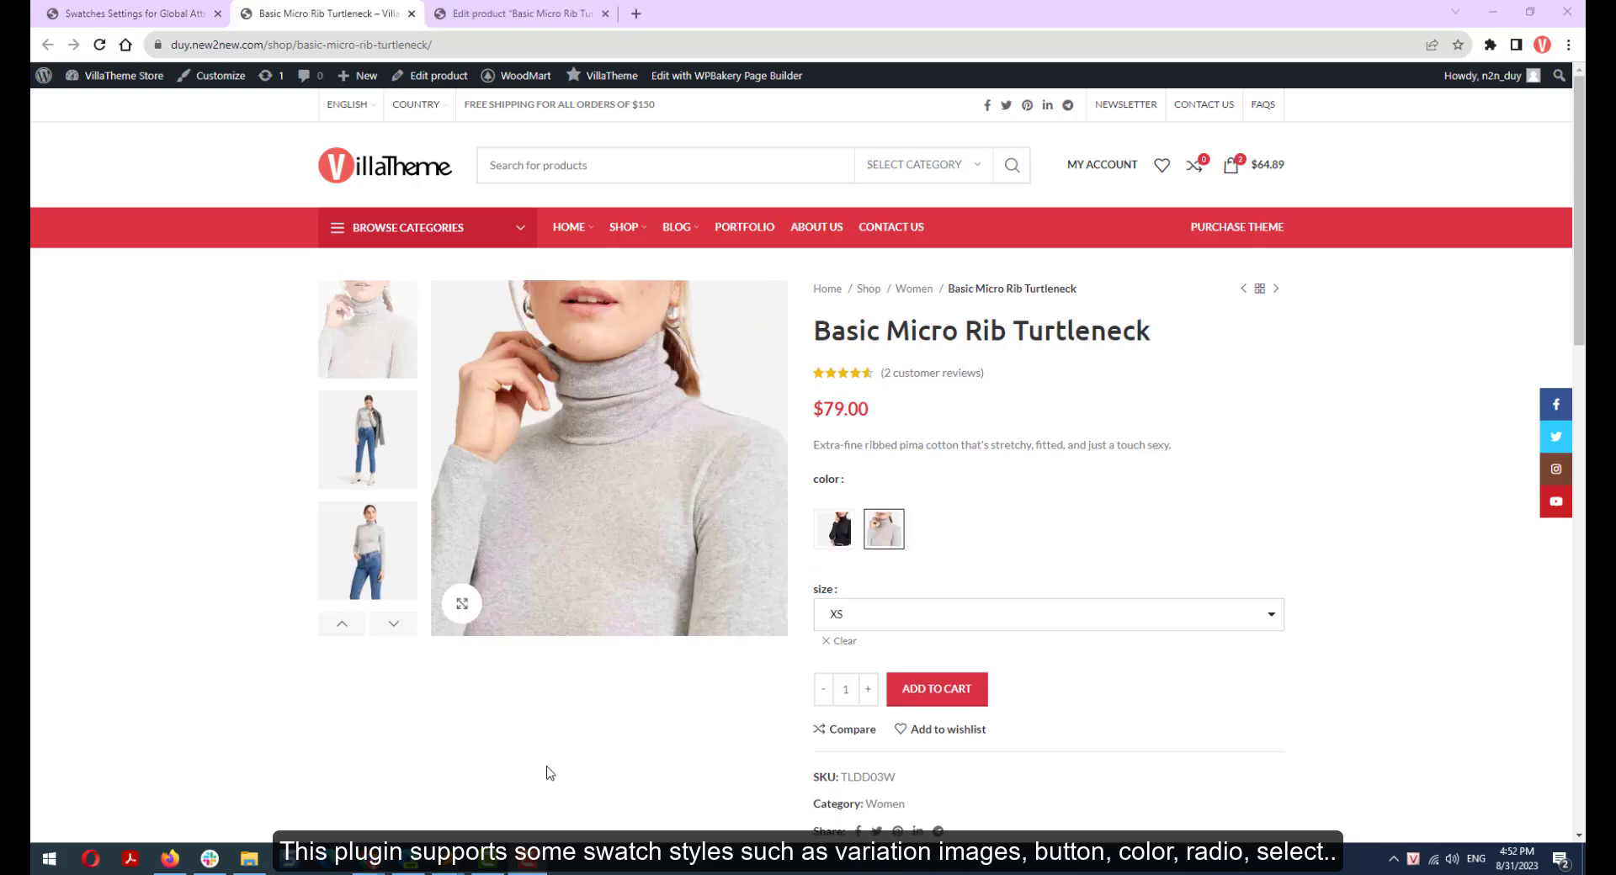
left_click(833, 528)
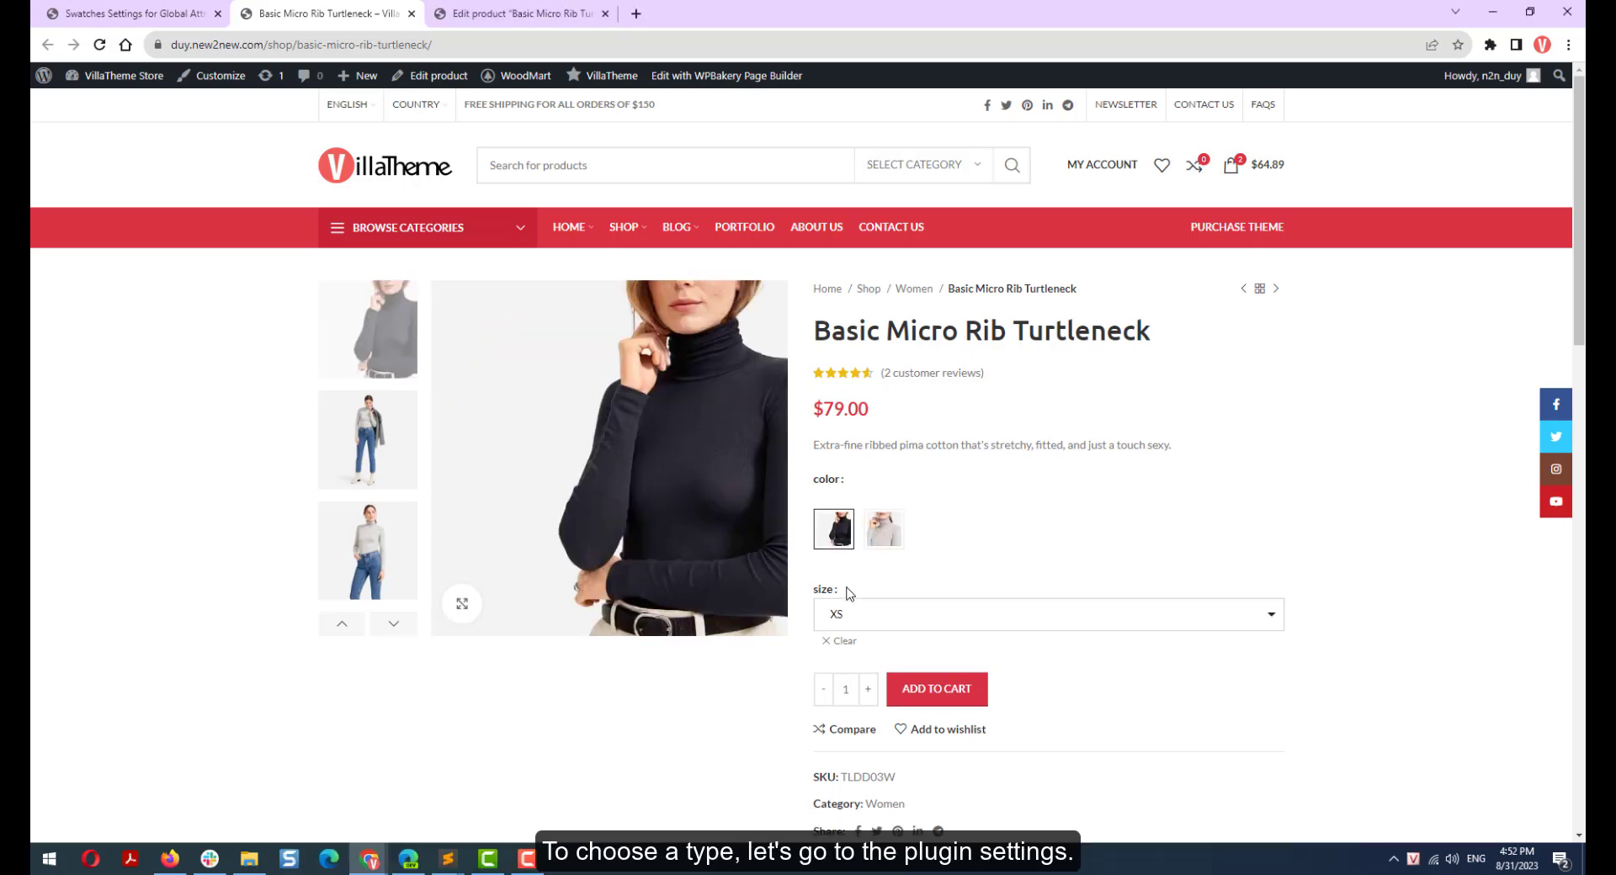
left_click(857, 619)
left_click(948, 711)
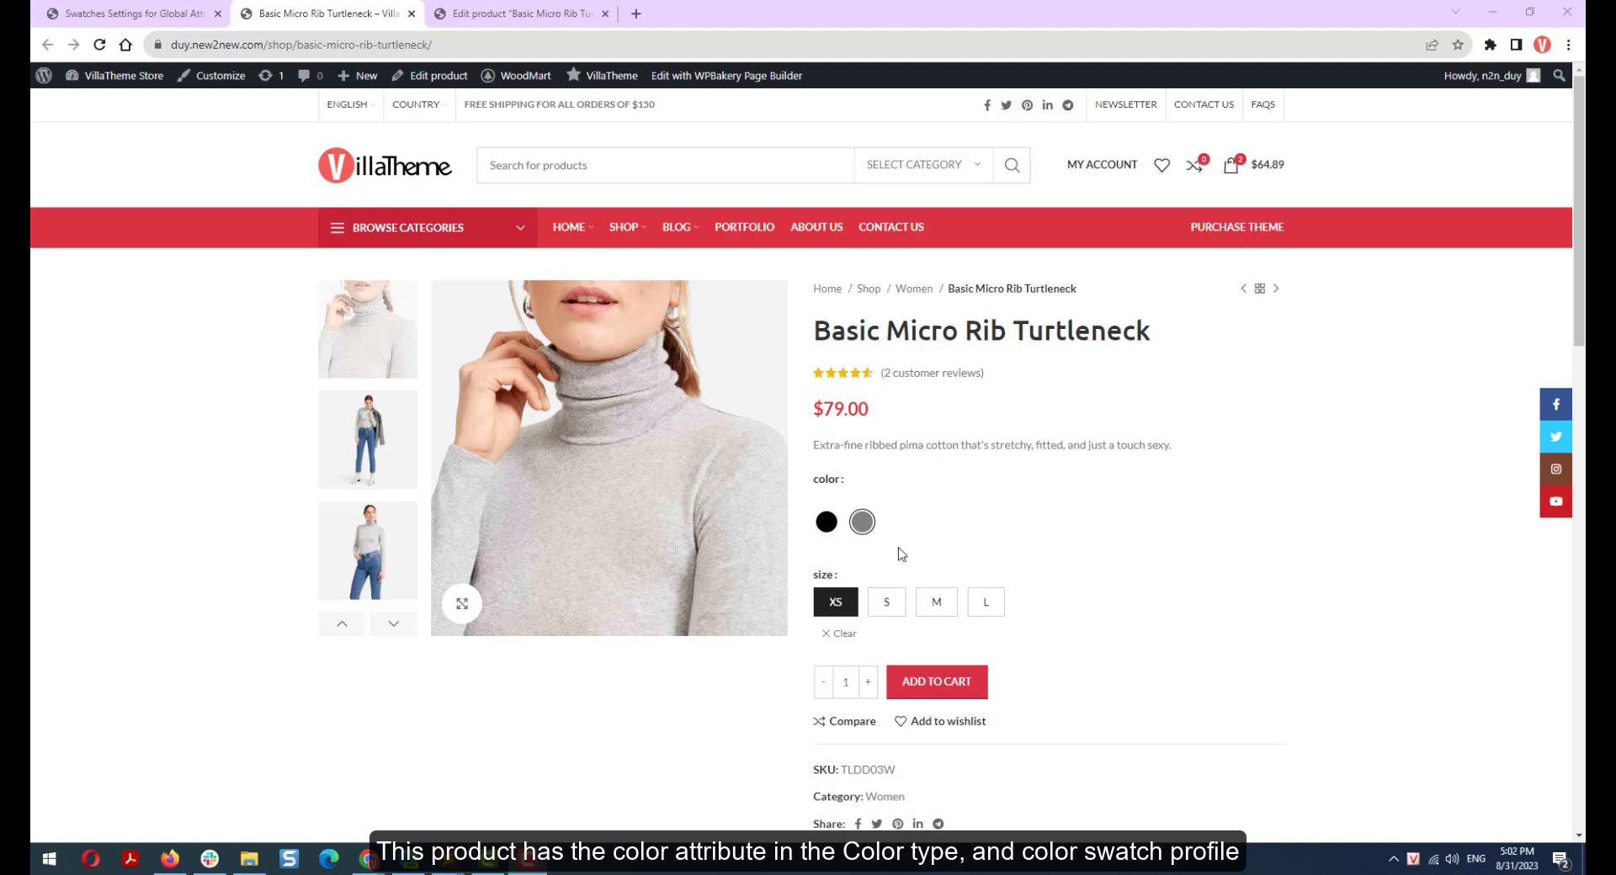
left_click(826, 522)
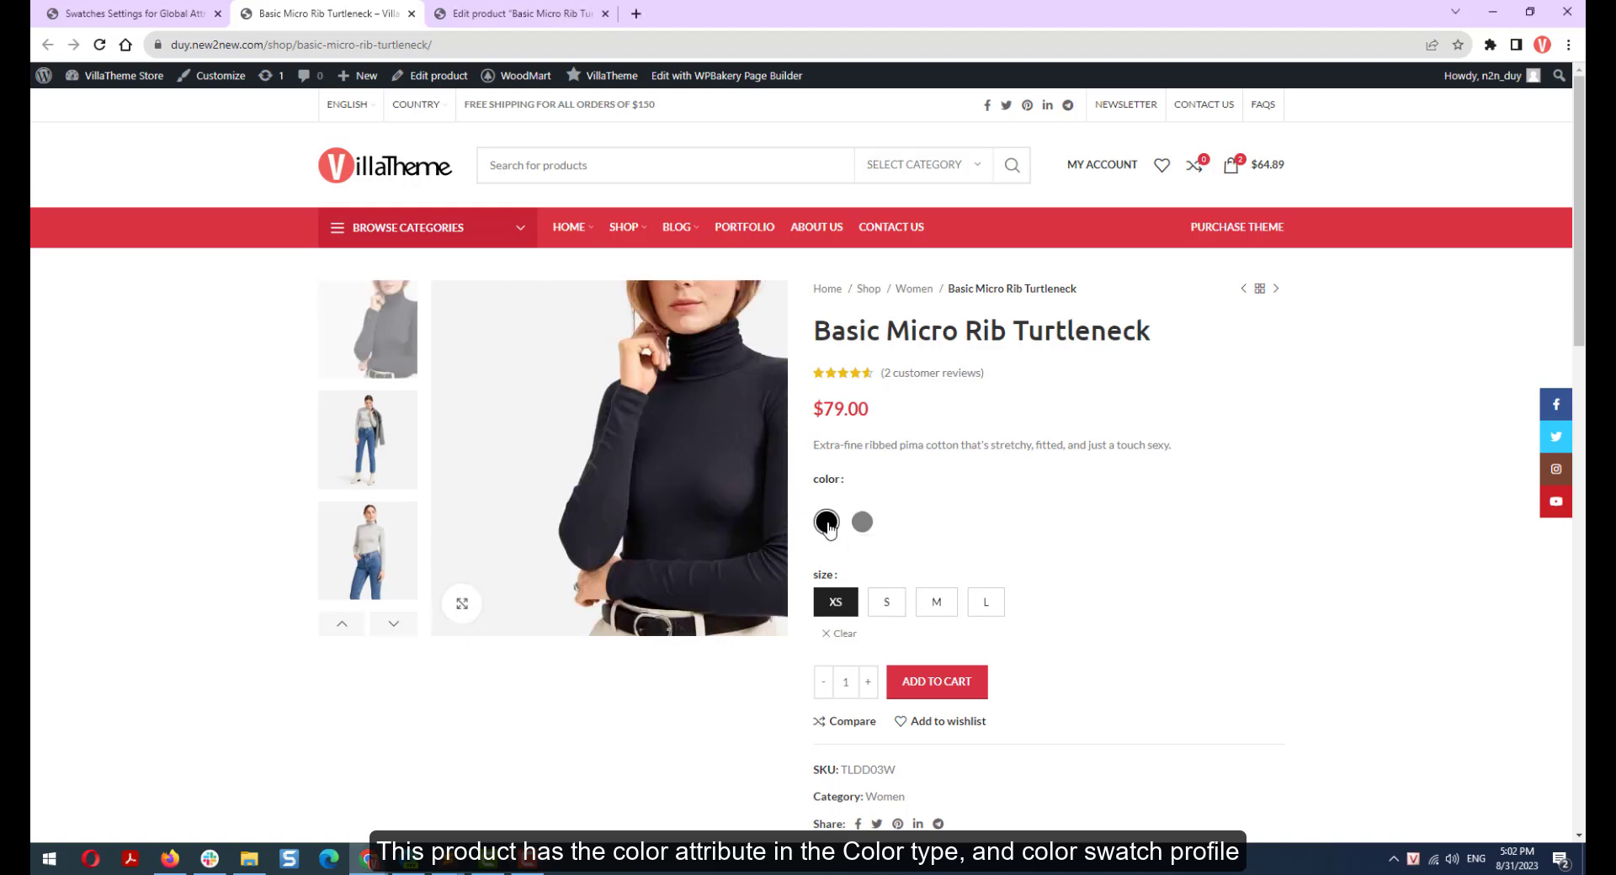
left_click(837, 612)
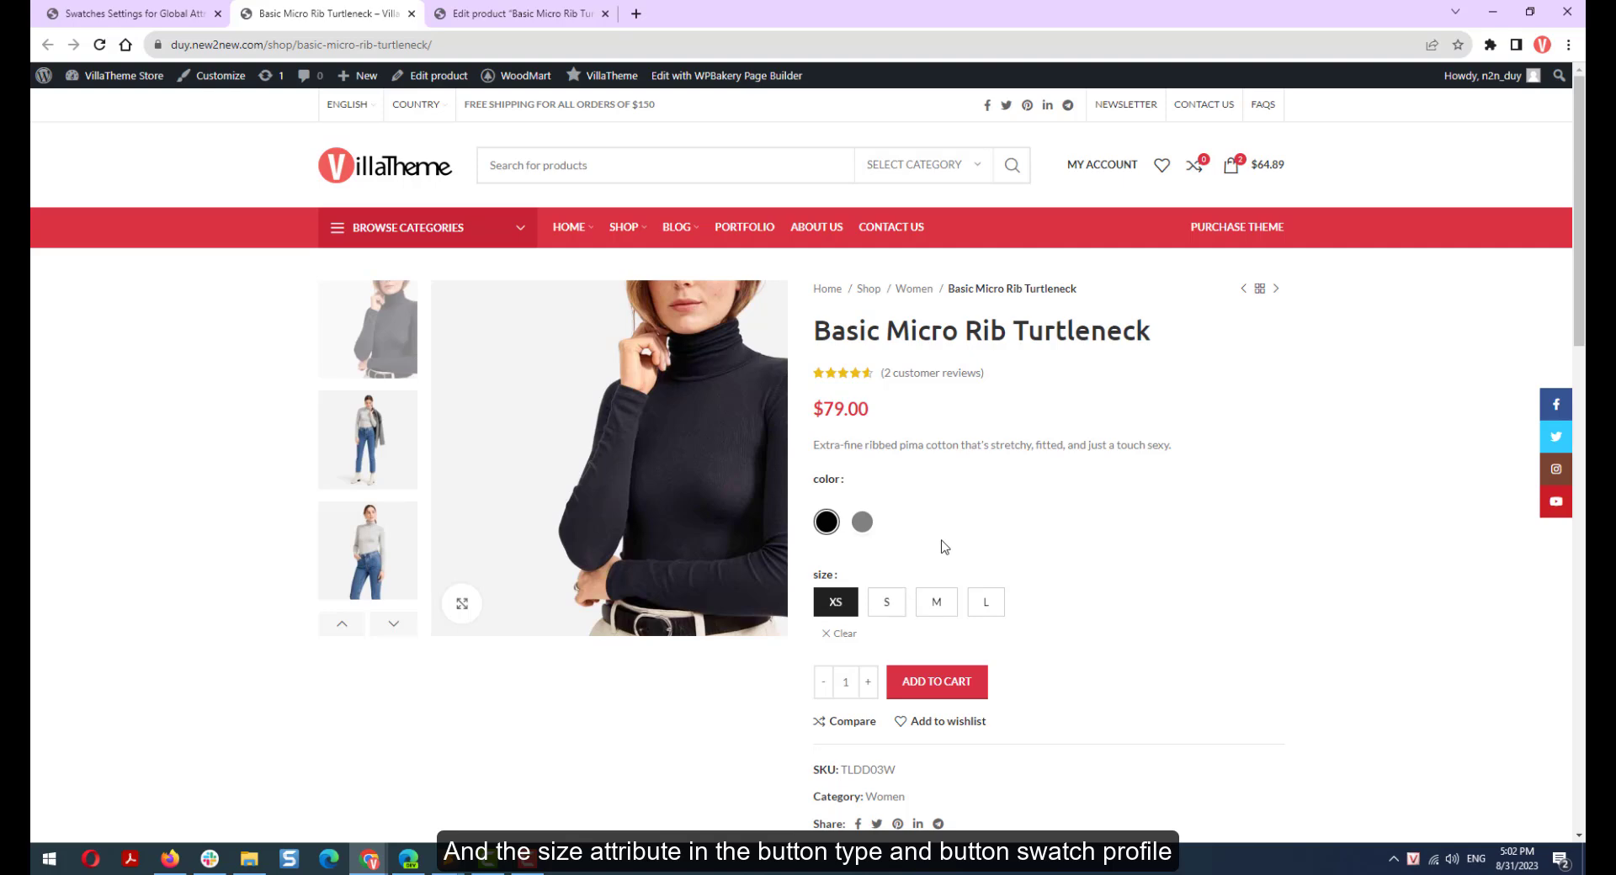
Search the global attribute swatch settings for the 'color' attribute.
key("ctrl+shift+Tab")
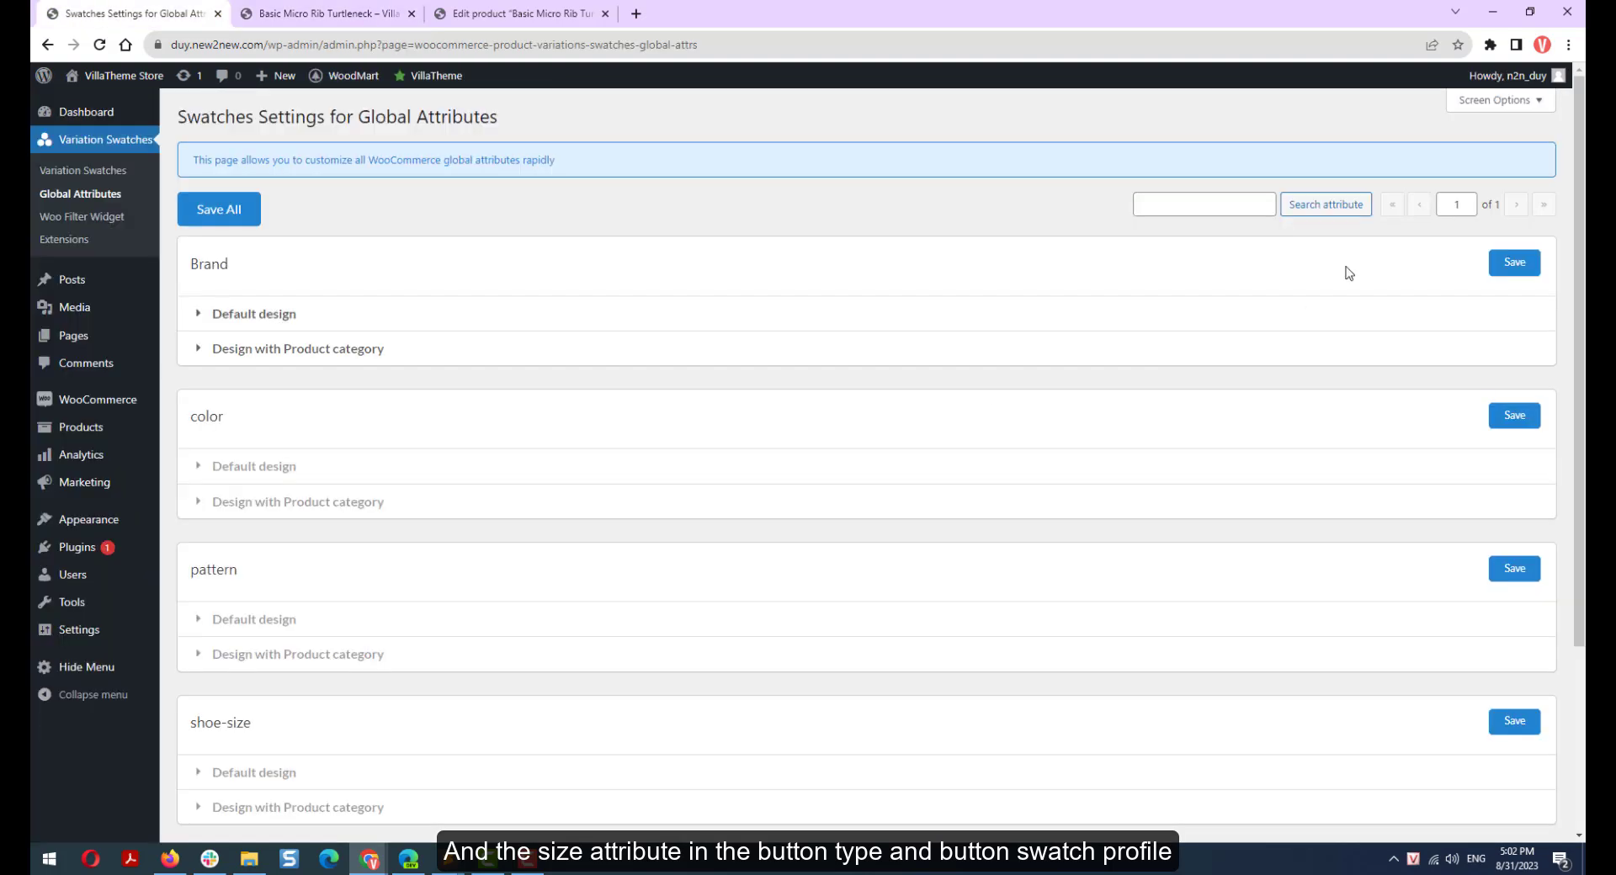
left_click(1151, 202)
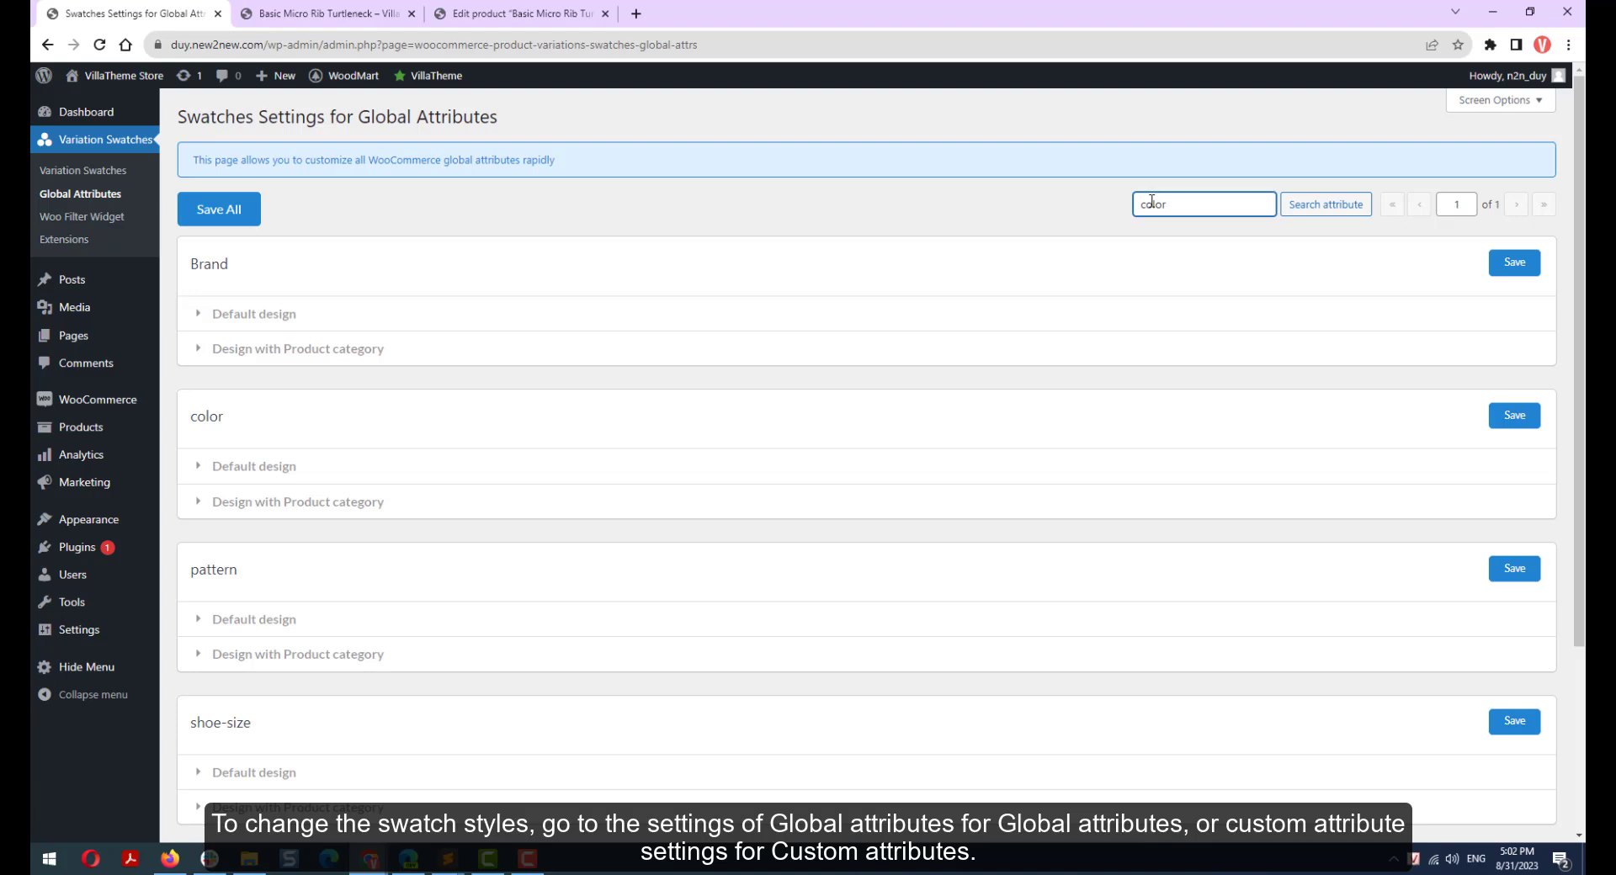
left_click(1315, 212)
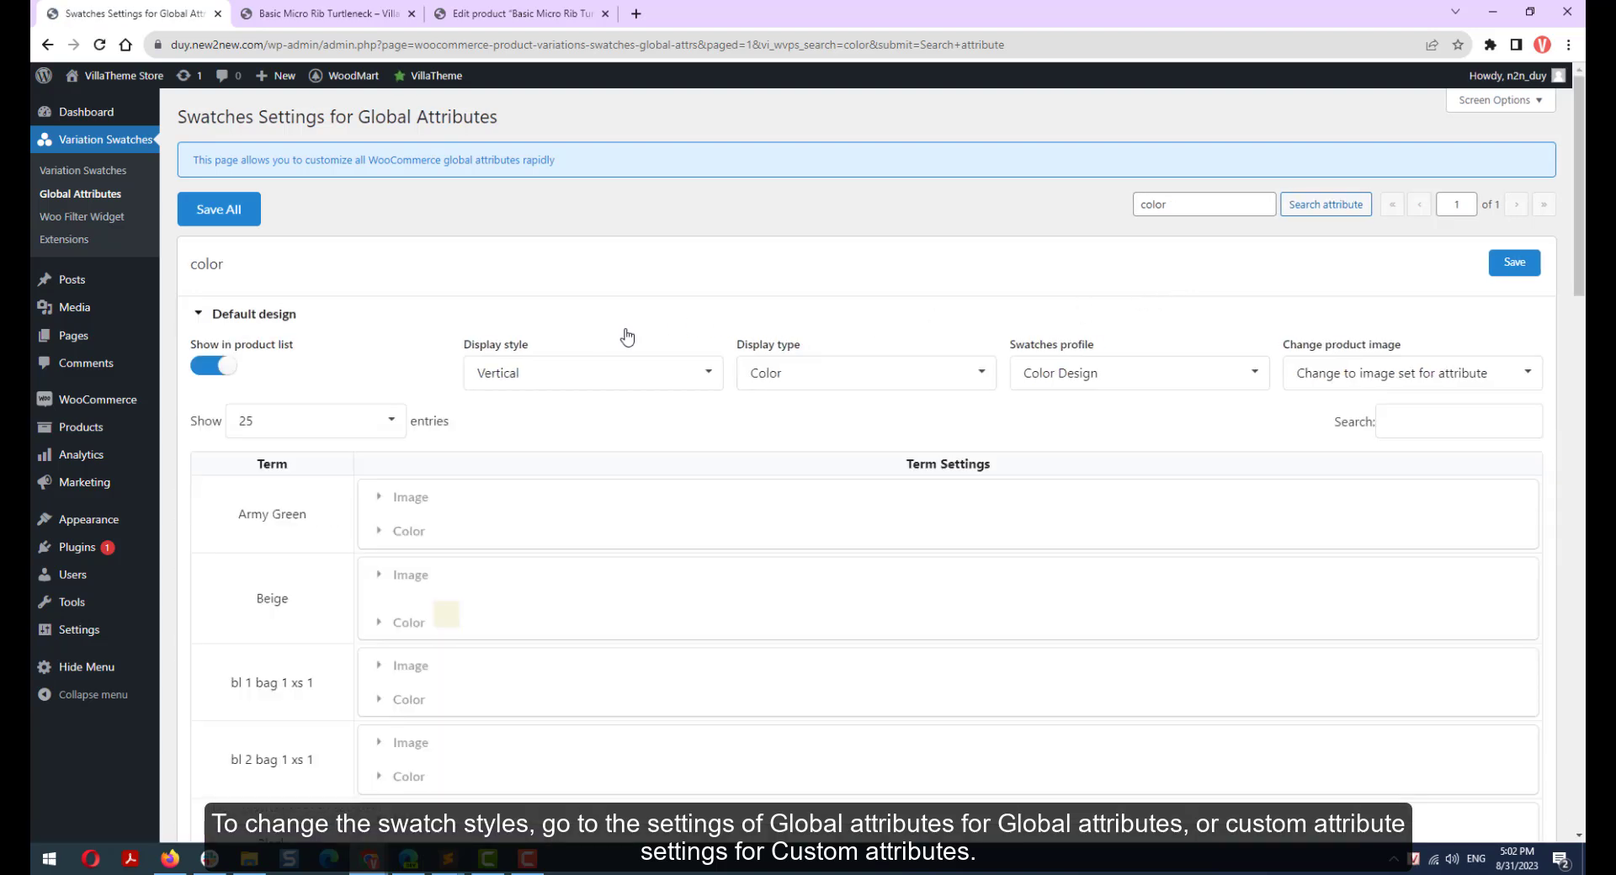
Give color Variation Image display with the Image Design profile, save, and reload the turtleneck page.
left_click(883, 388)
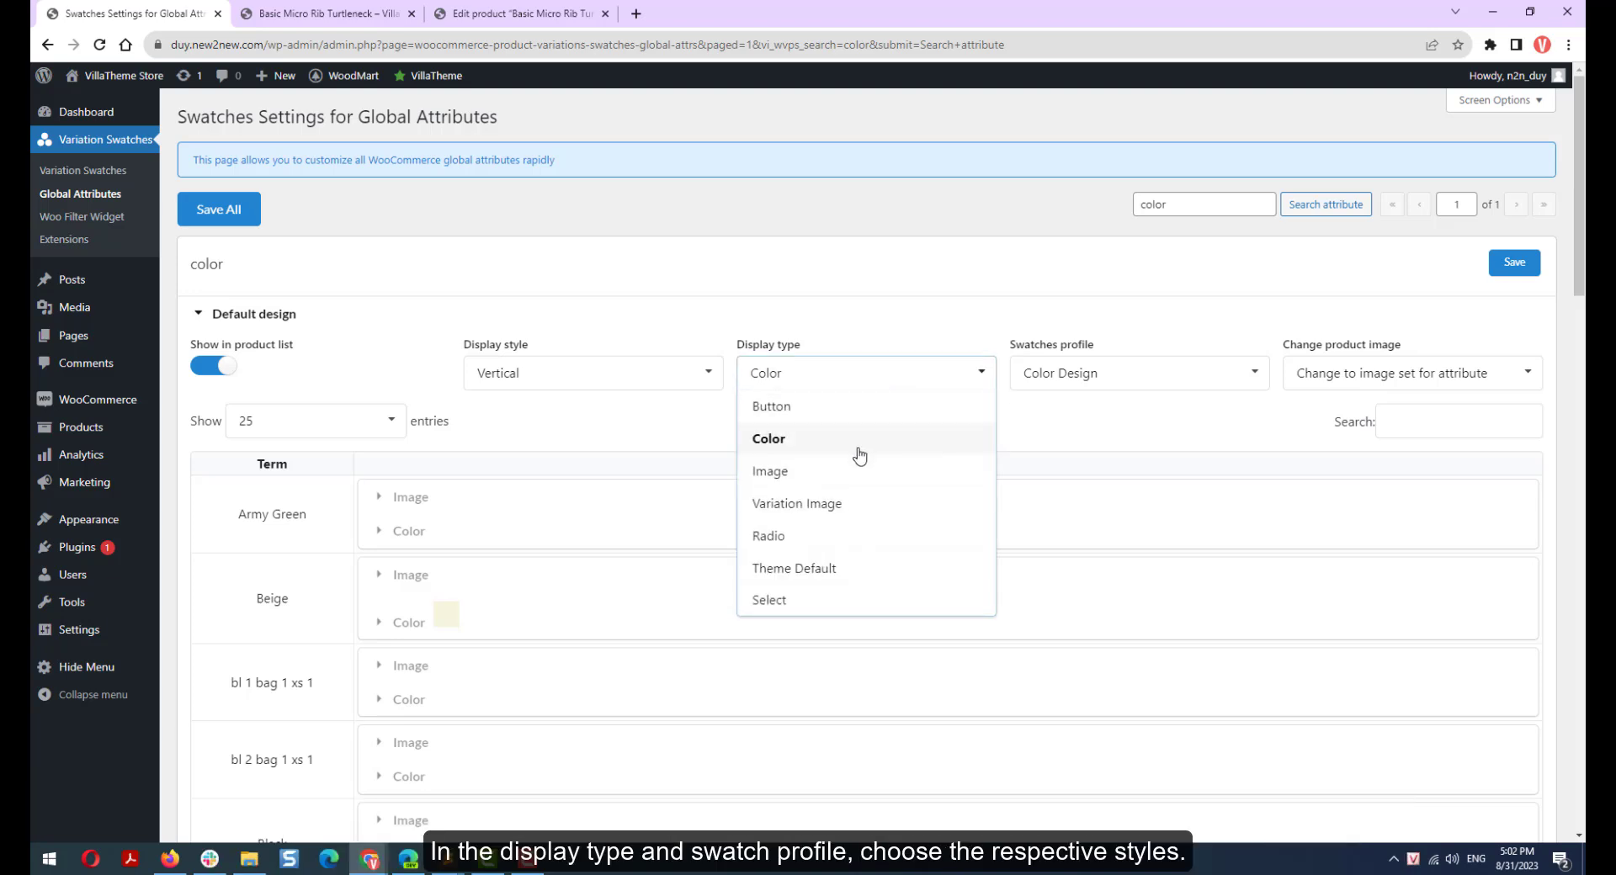
left_click(837, 520)
left_click(1055, 387)
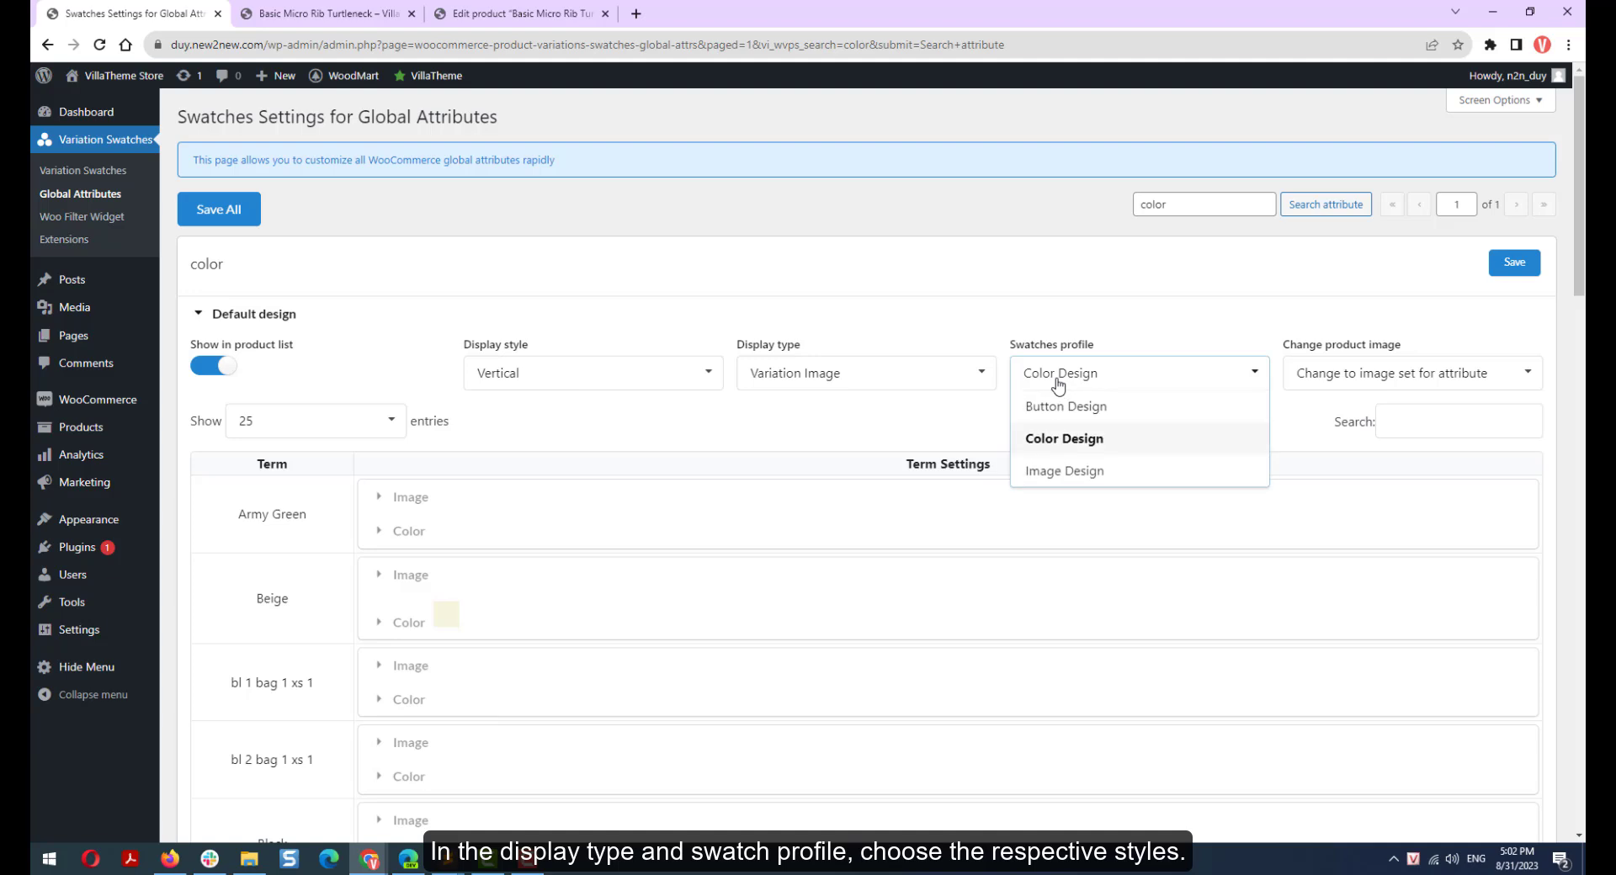
left_click(1059, 477)
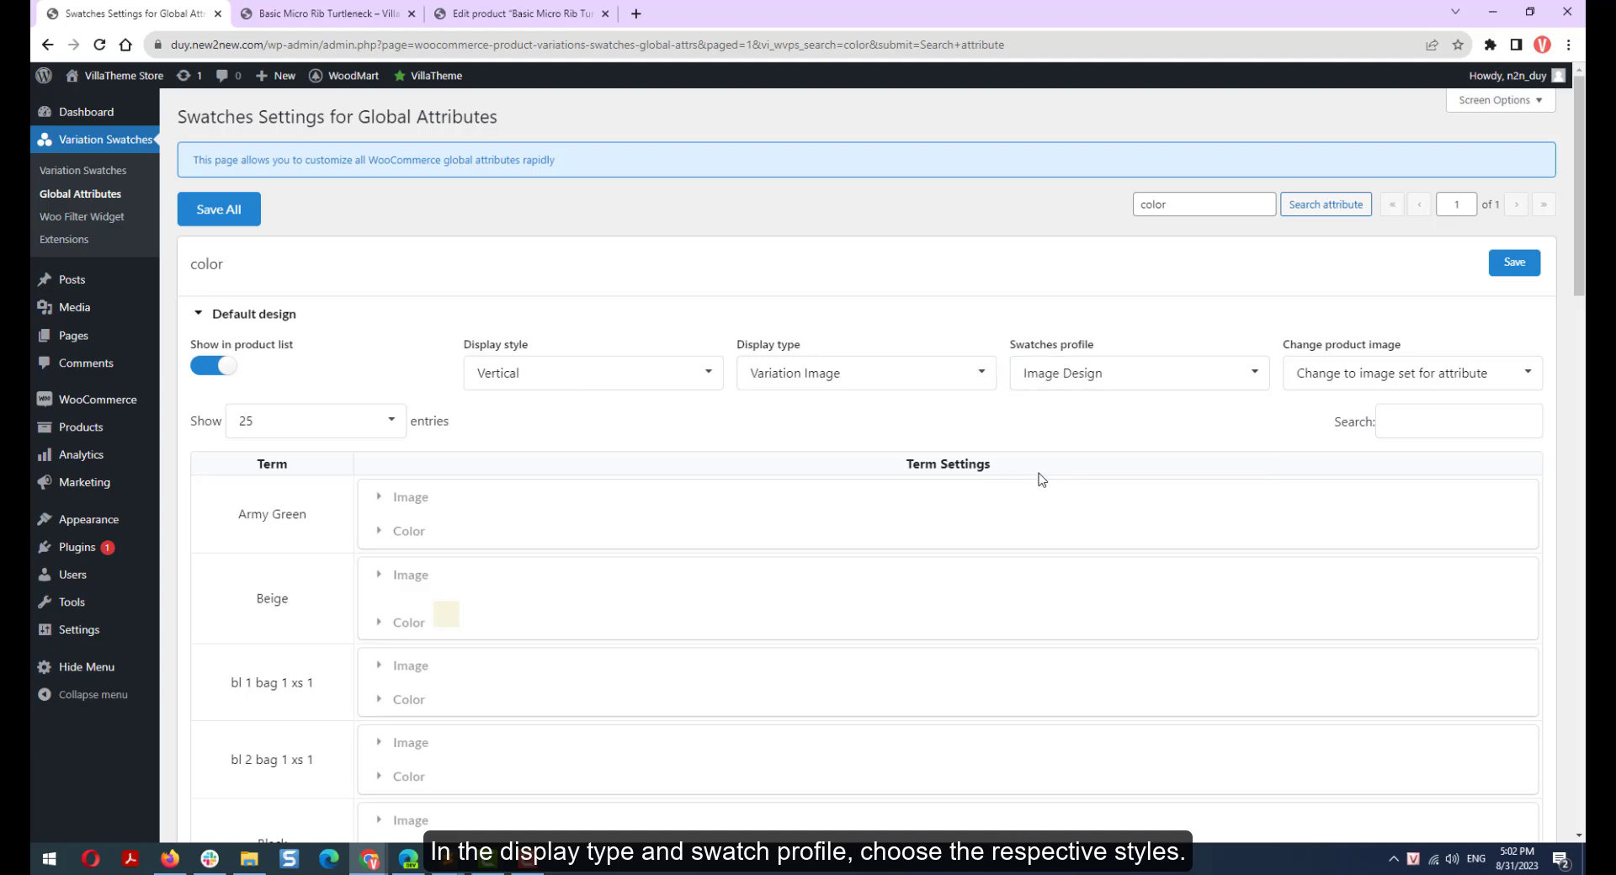
left_click(1505, 265)
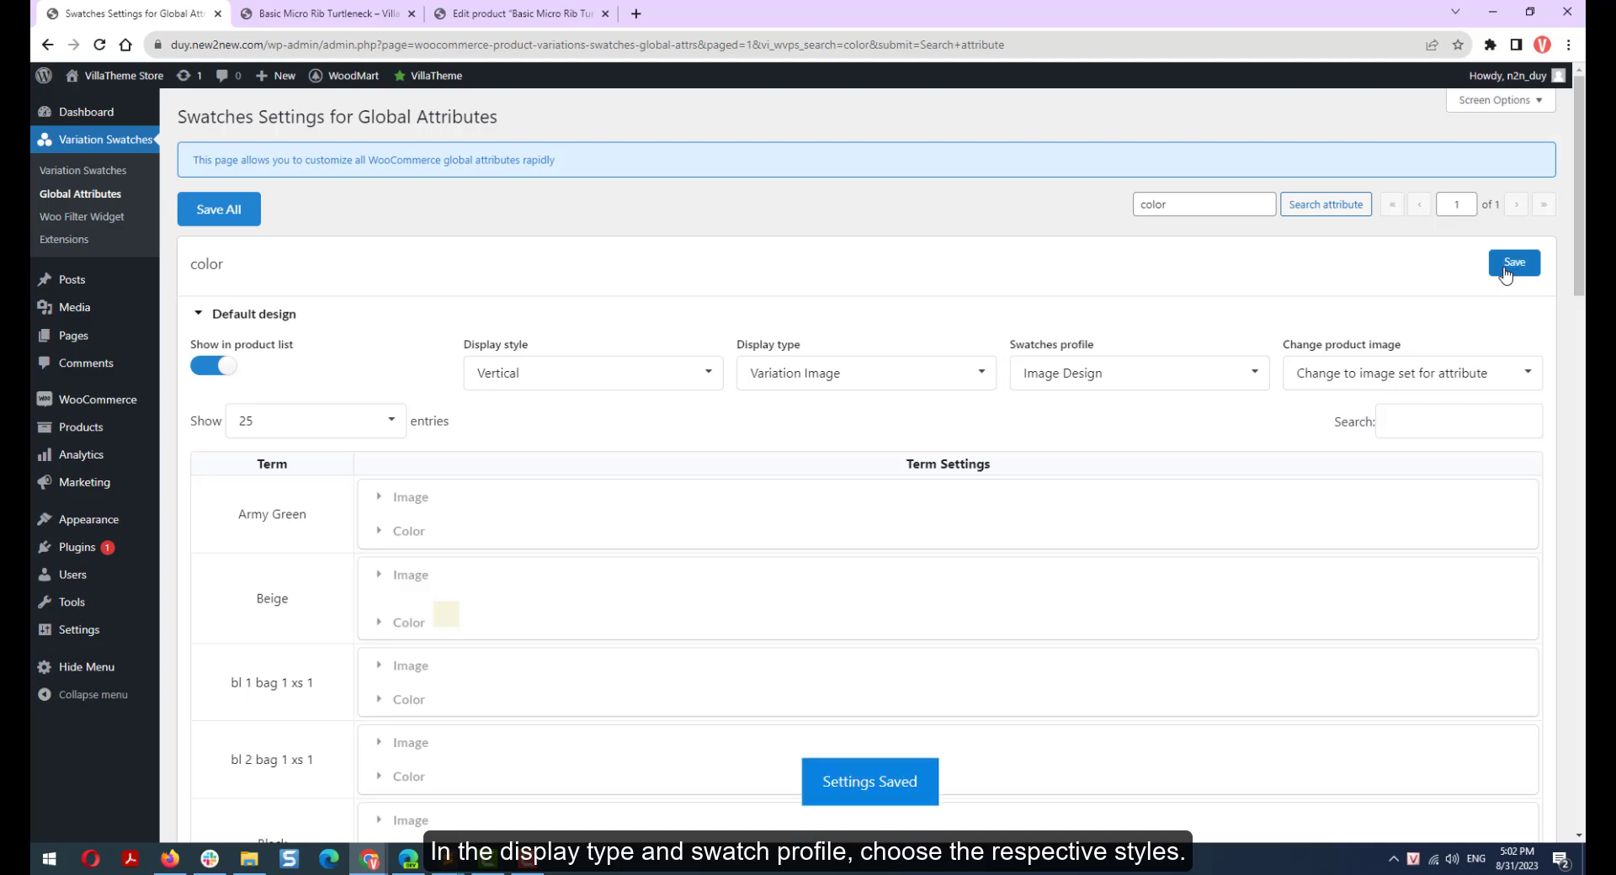
left_click(328, 13)
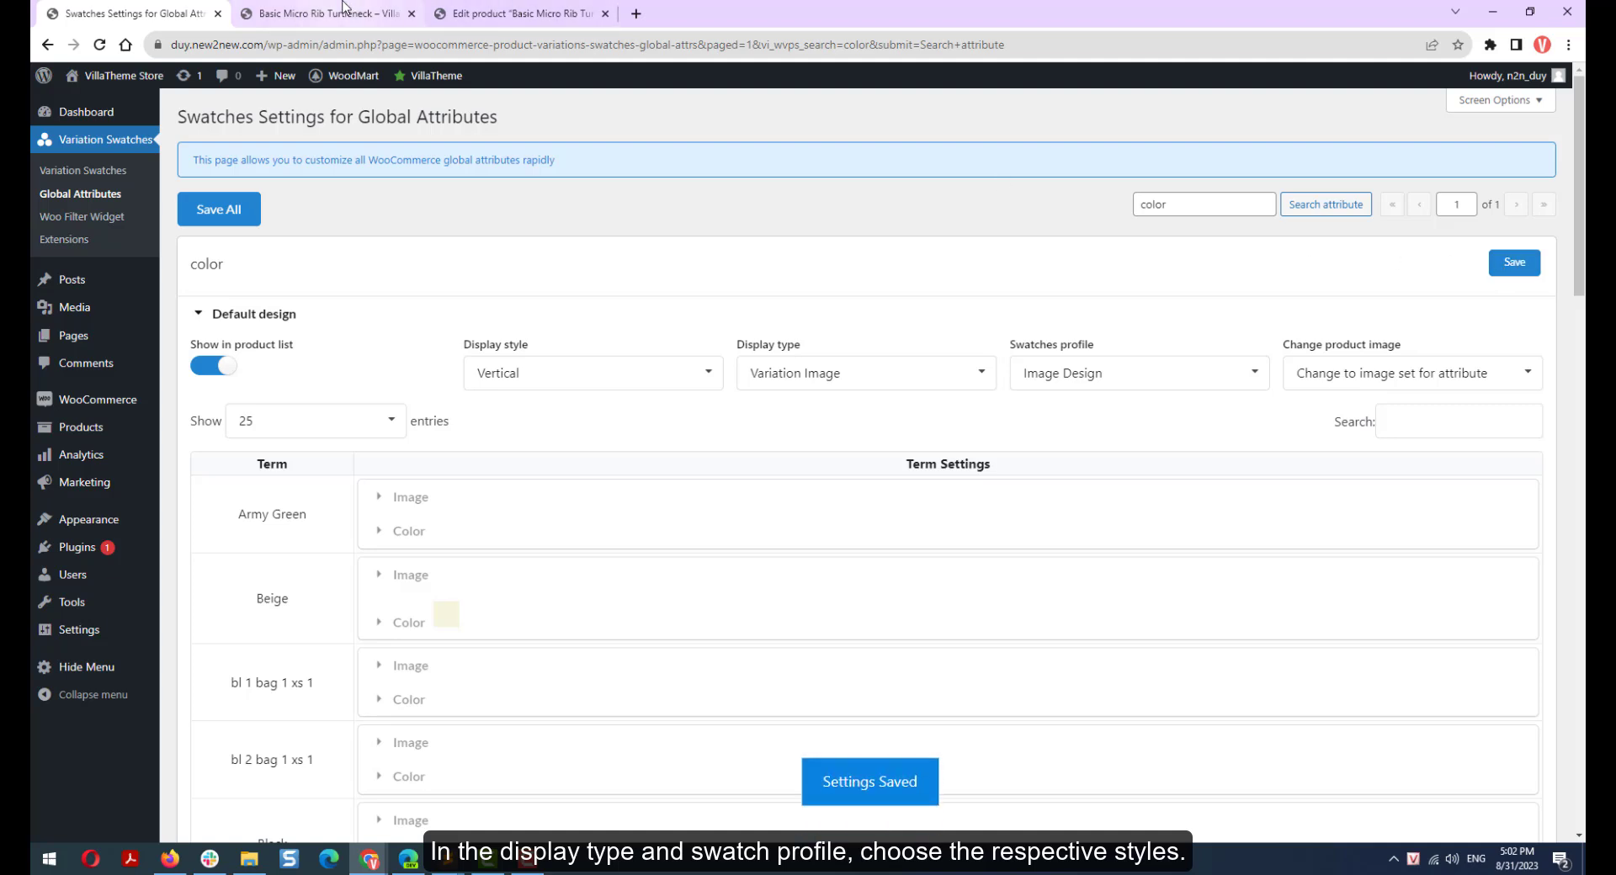
left_click(100, 46)
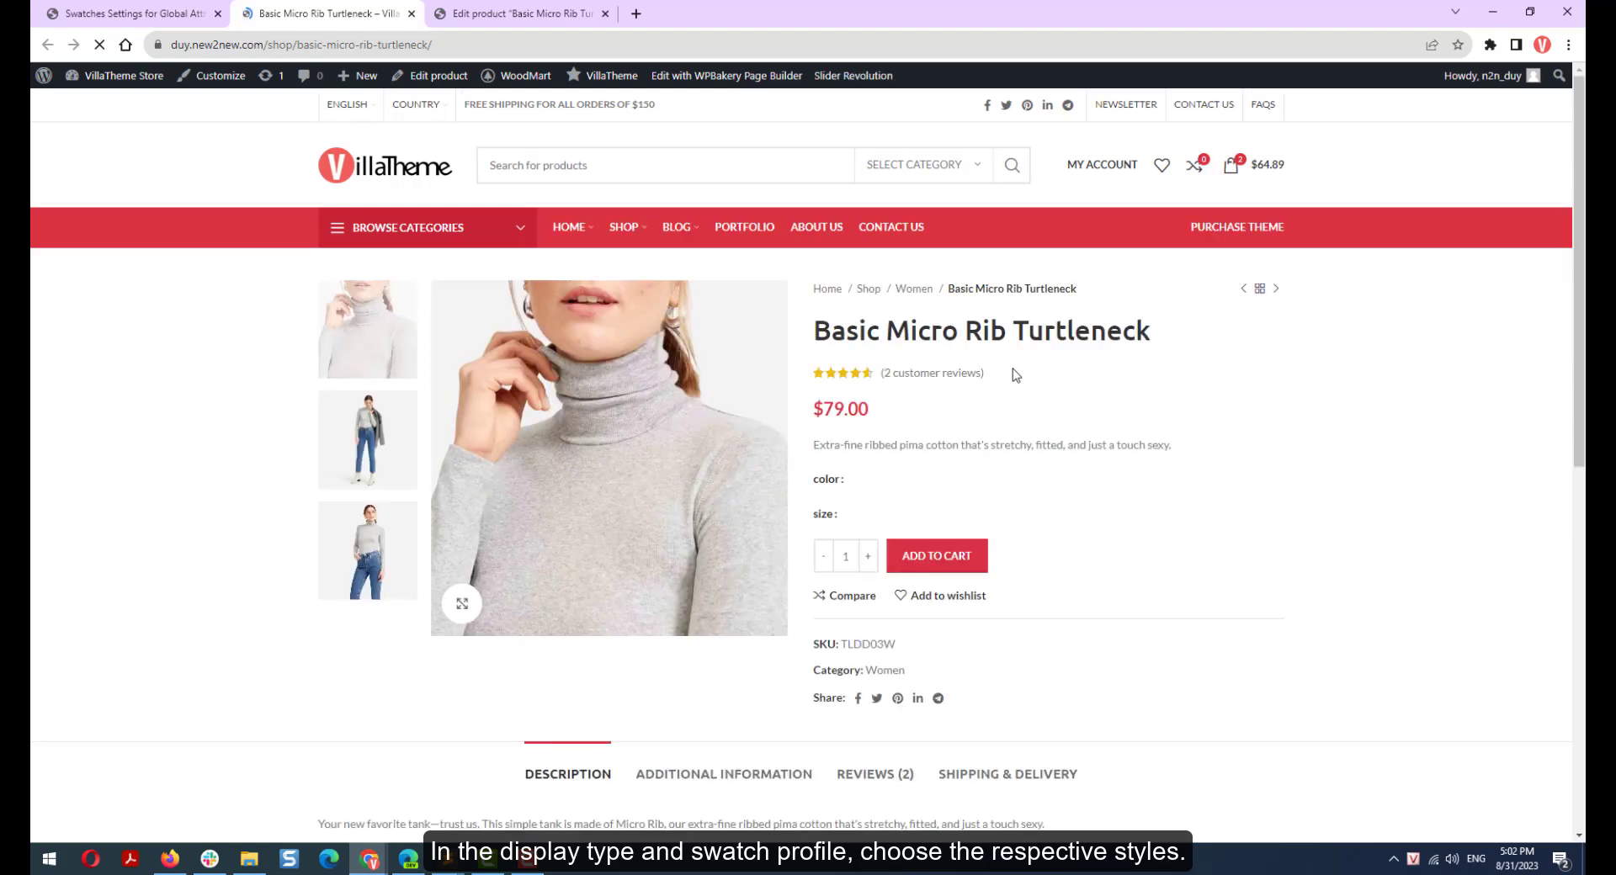
Preview the black turtleneck through its image swatch, then open Variation Swatches settings.
left_click(833, 529)
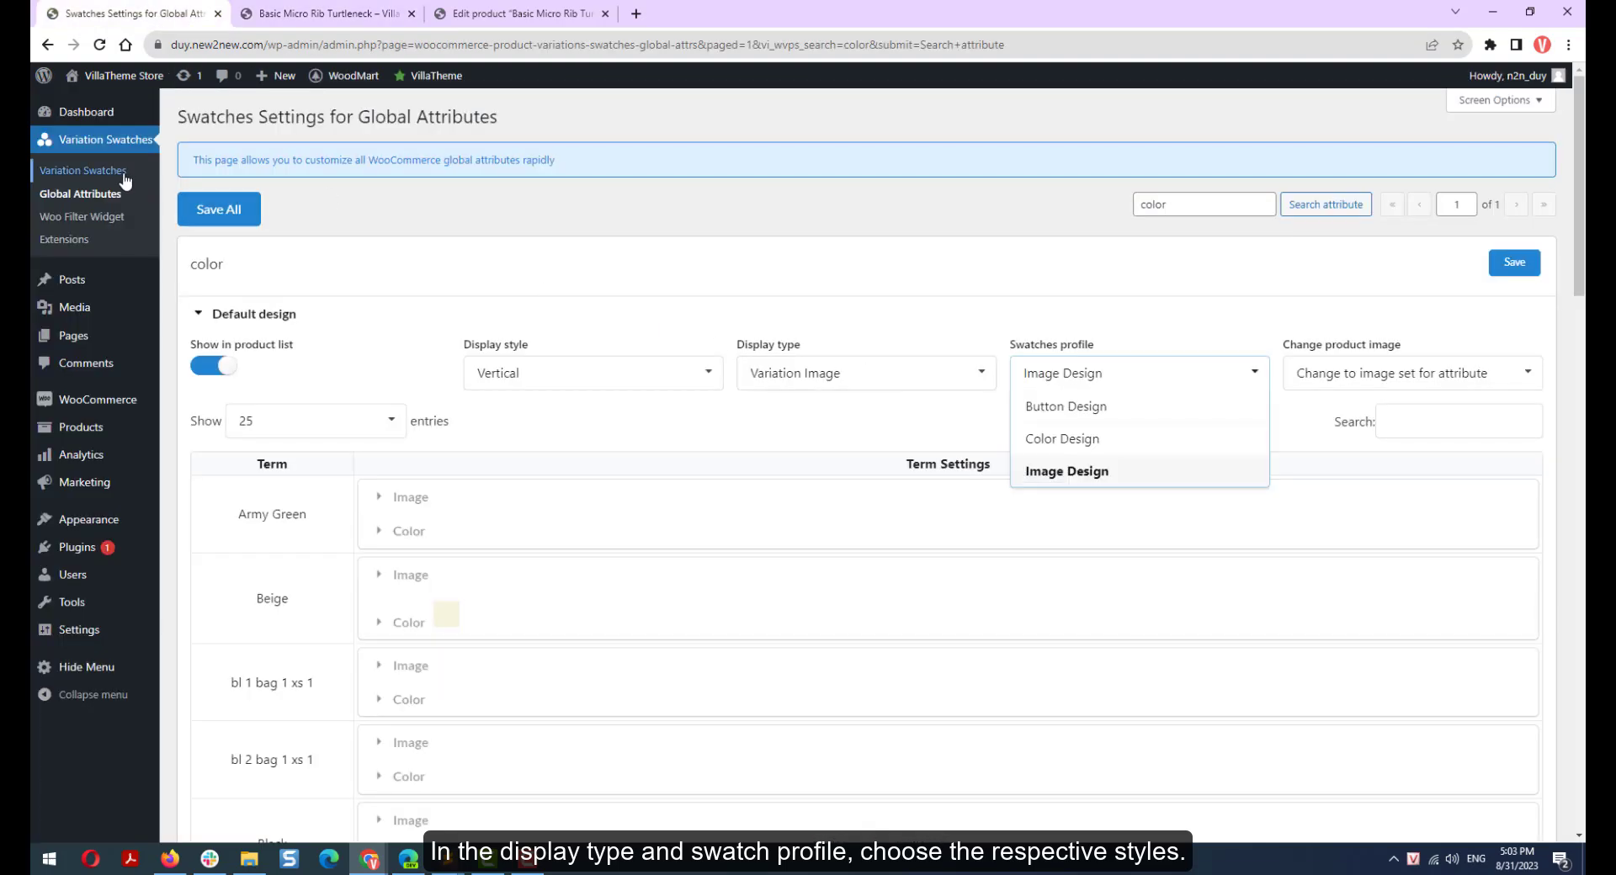
left_click(125, 171)
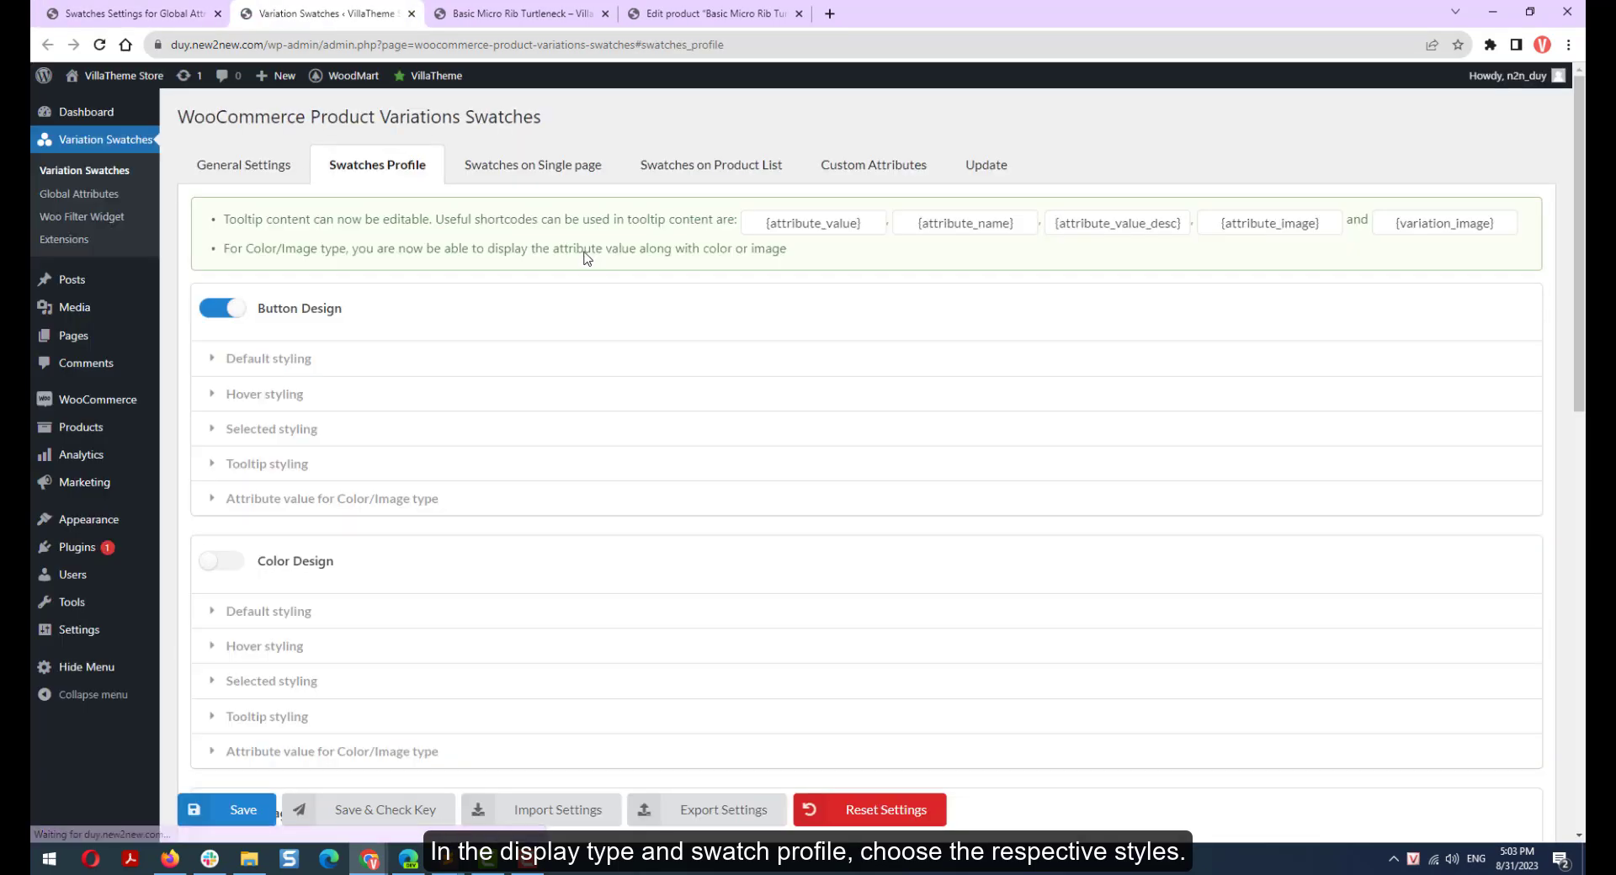
Add a 'materials' custom-attribute rule with Button display and Button Design profile, and save it.
left_click(831, 172)
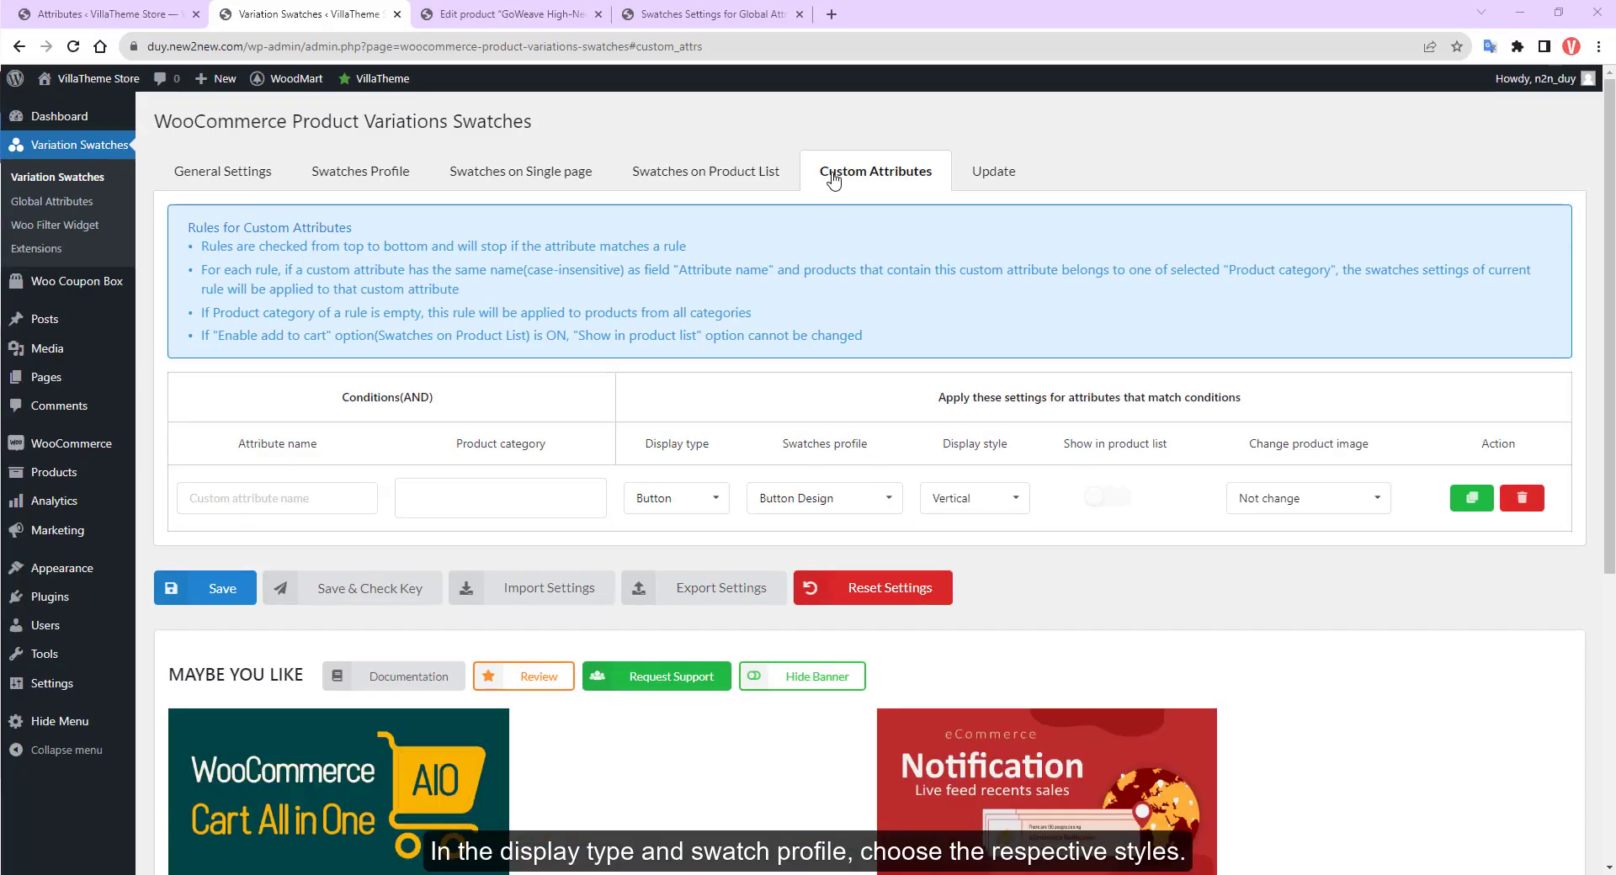
left_click(302, 500)
type("materials")
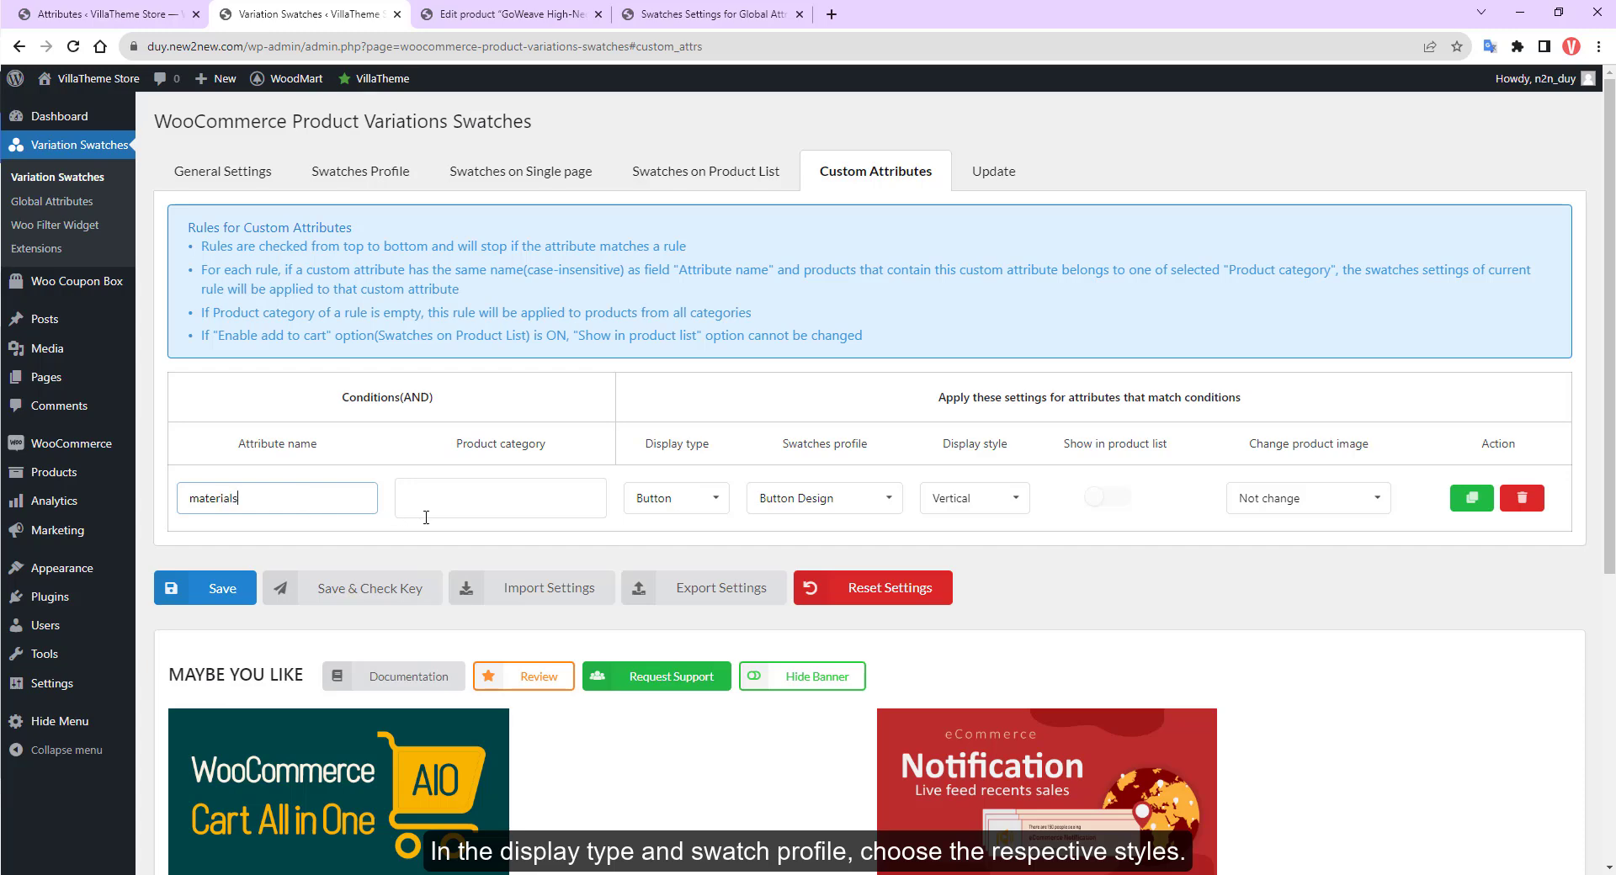
left_click(652, 501)
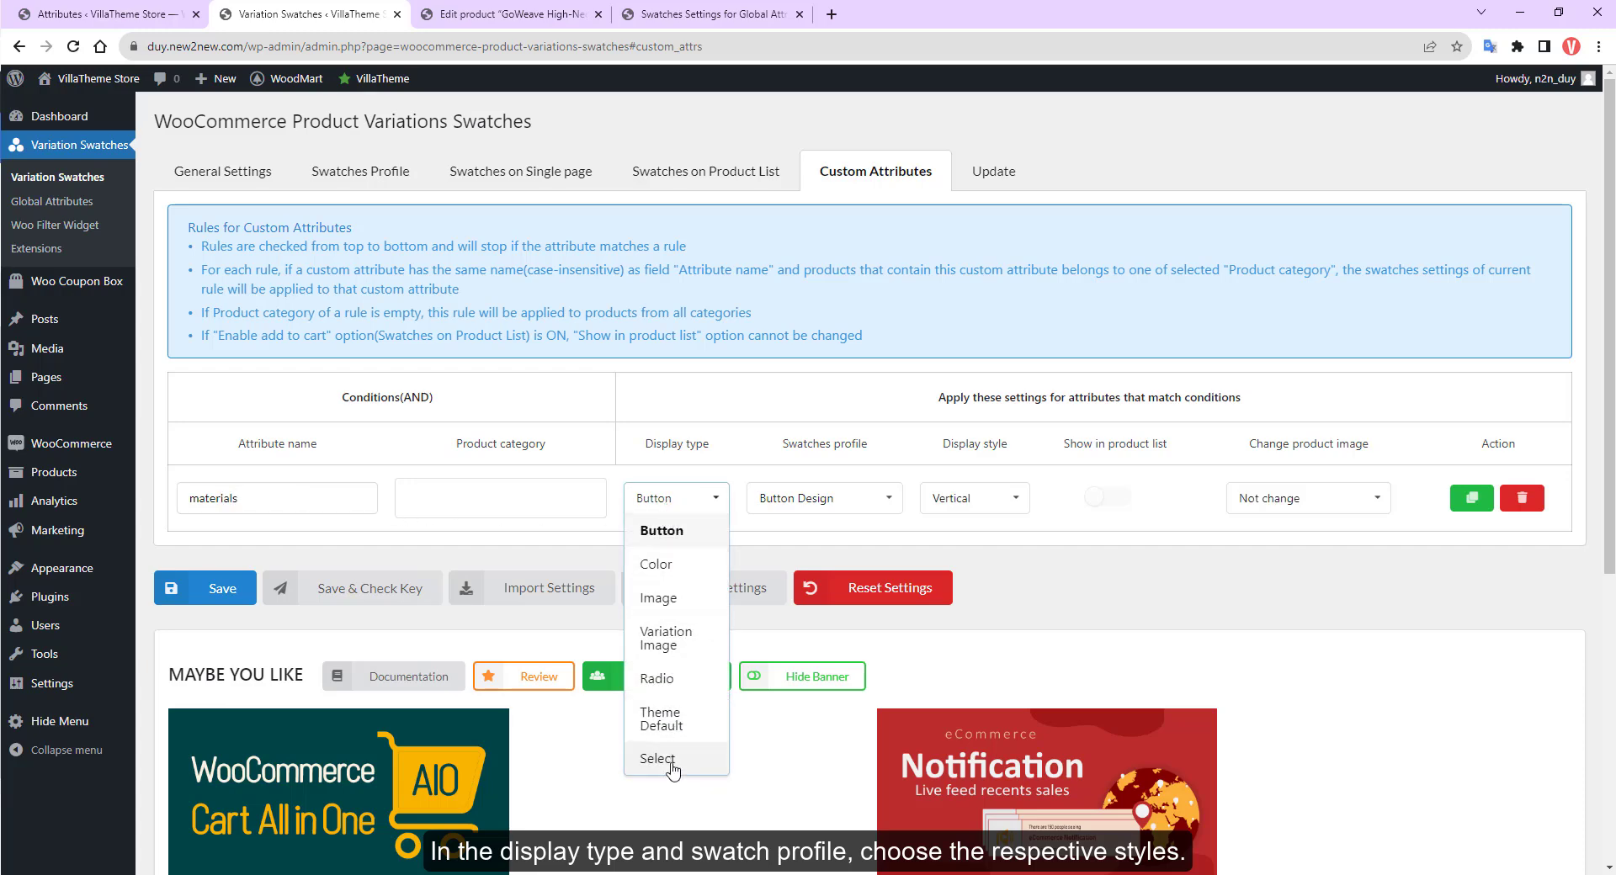
left_click(809, 503)
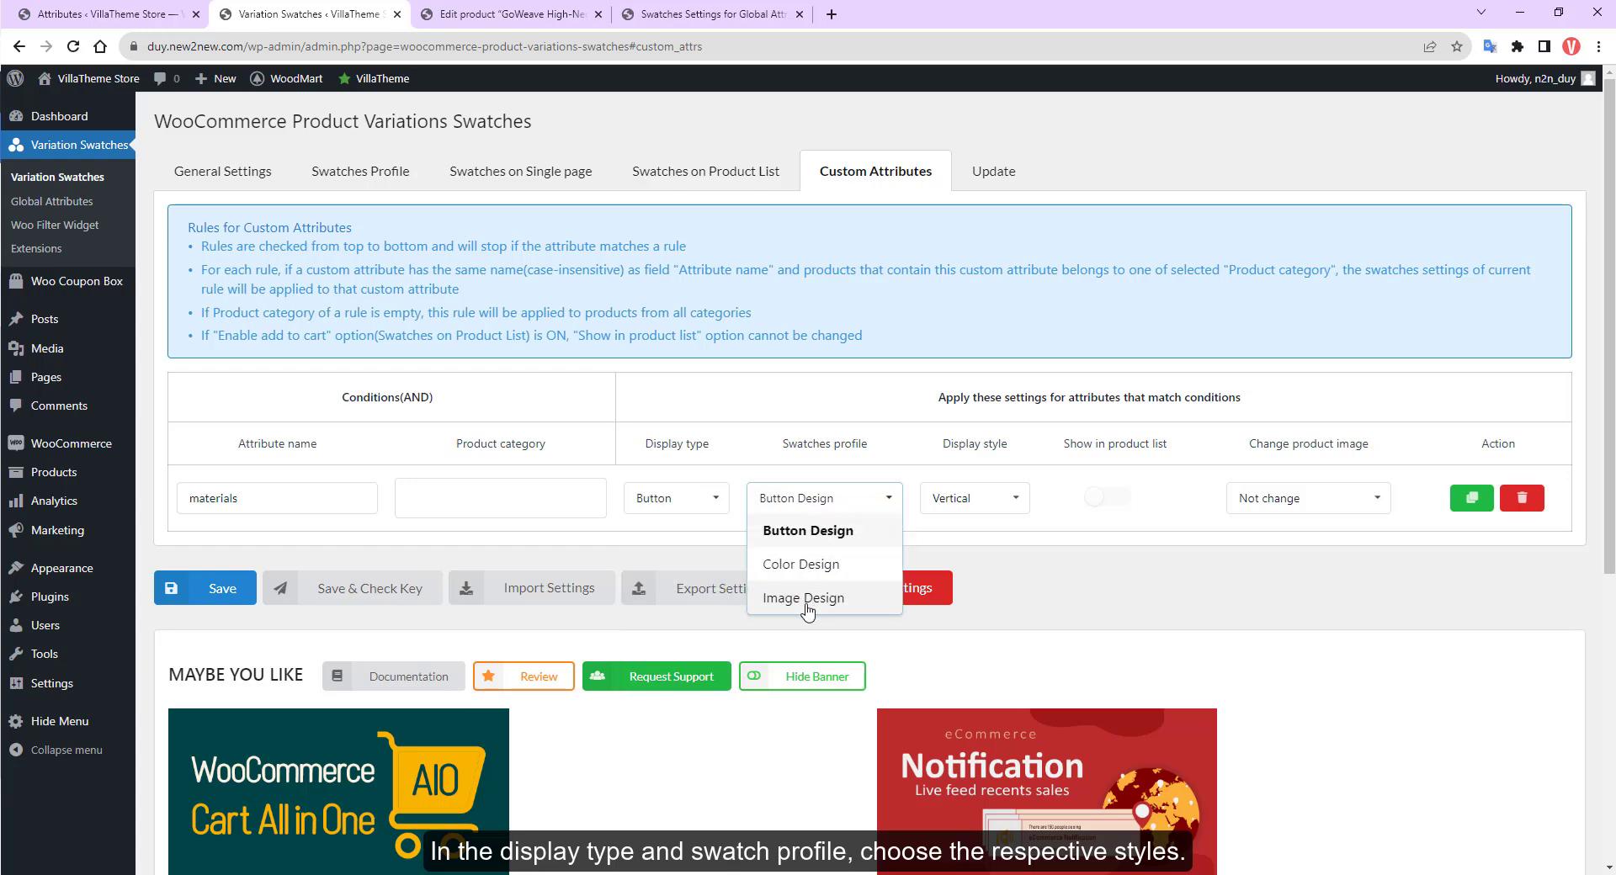
left_click(793, 637)
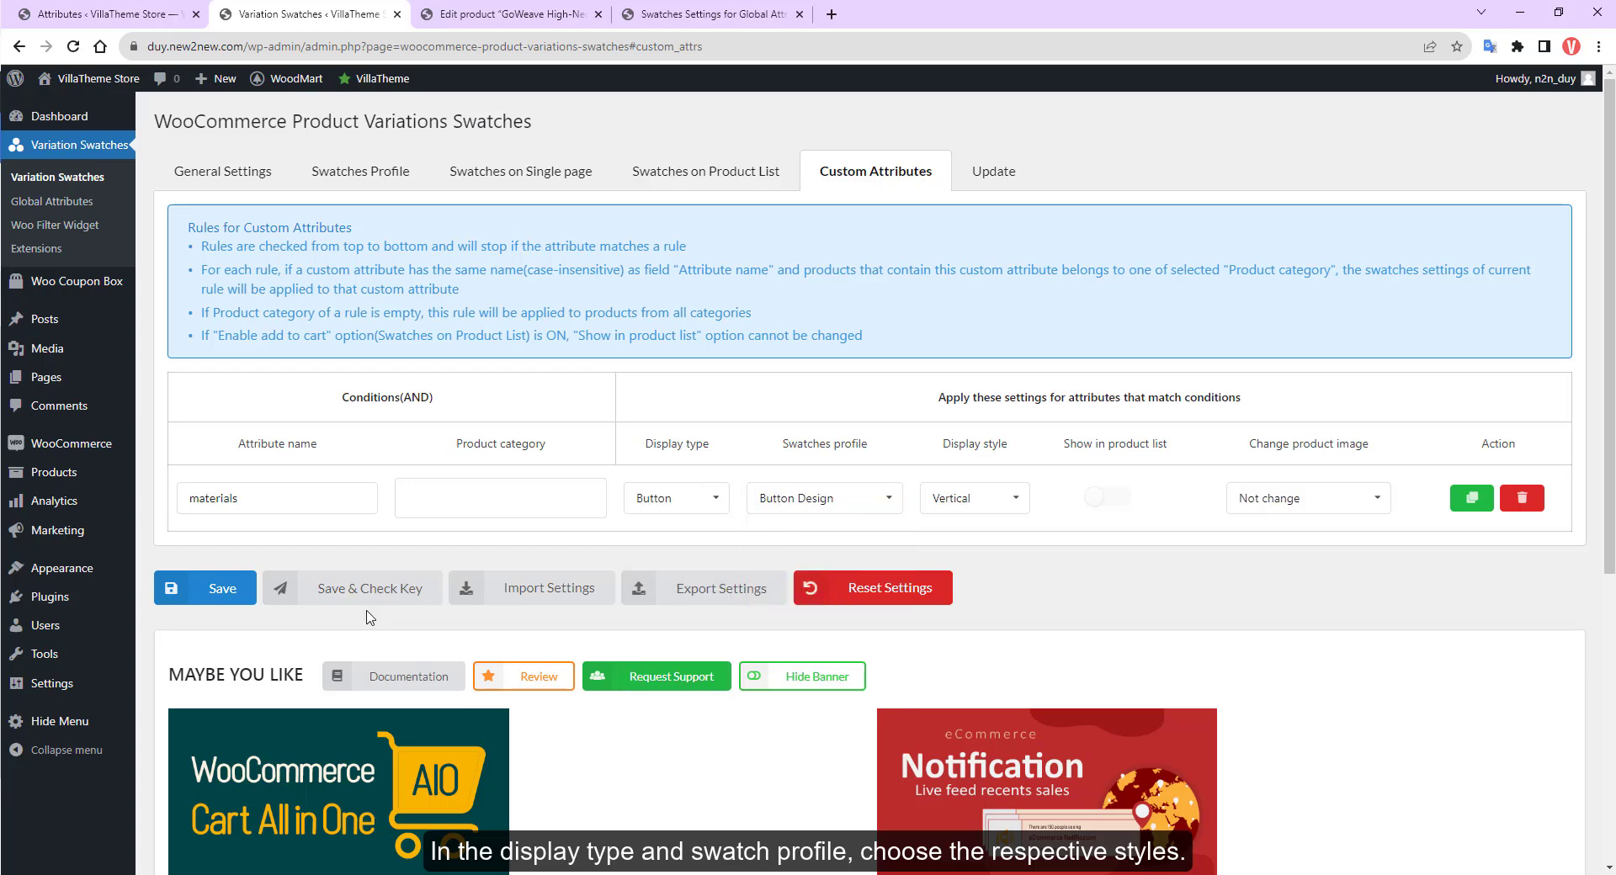
left_click(211, 589)
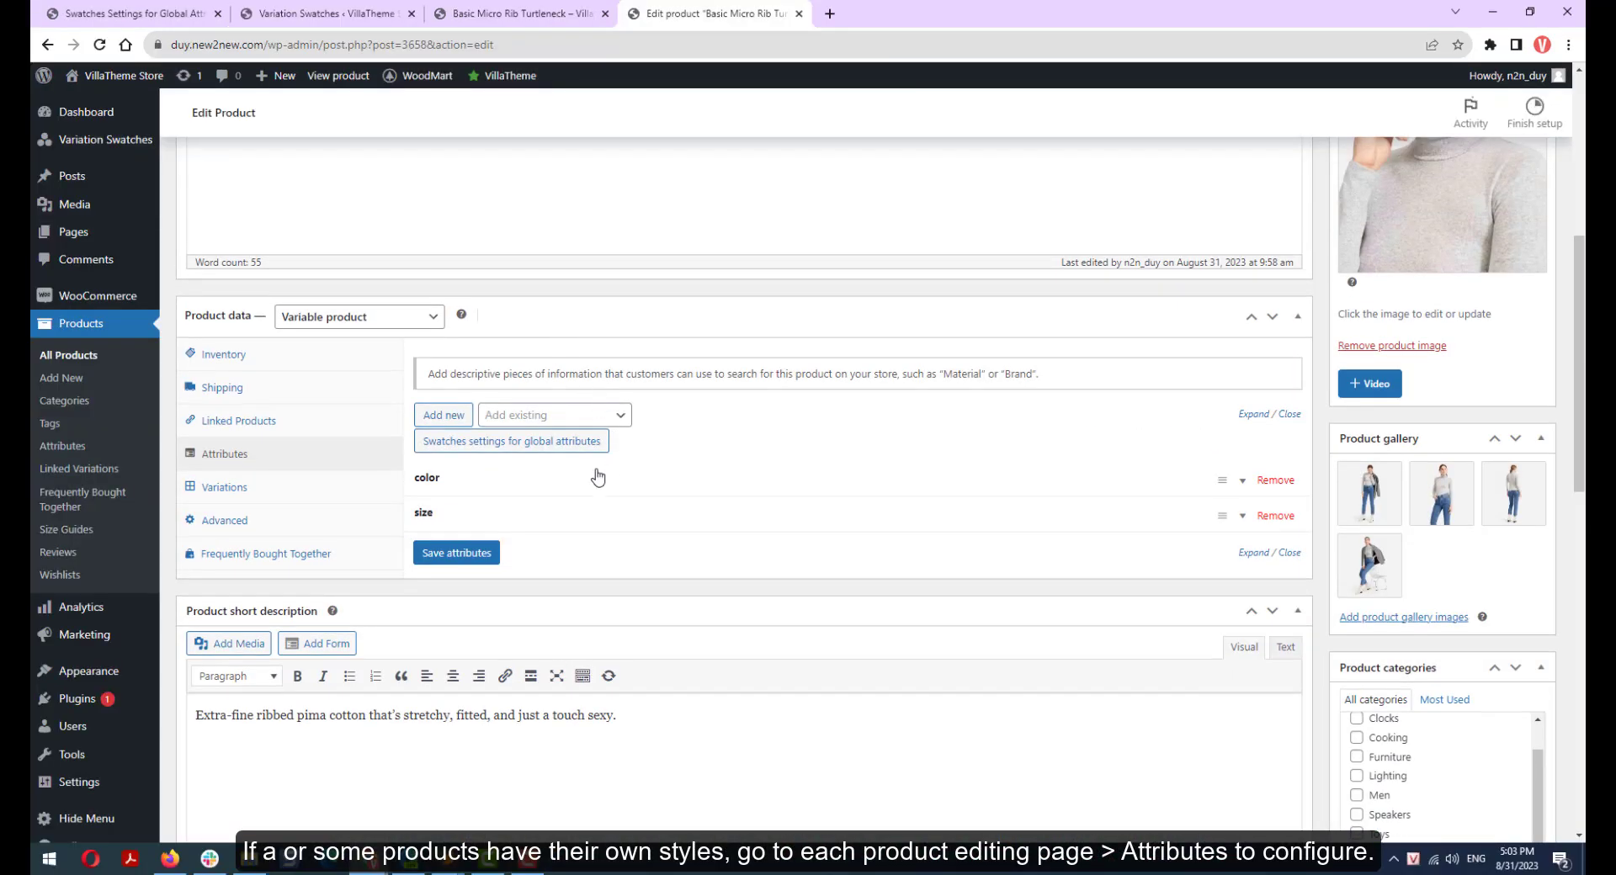
Expand the color attribute's swatch settings and inspect the Global Type and Global Profile dropdowns.
left_click(553, 489)
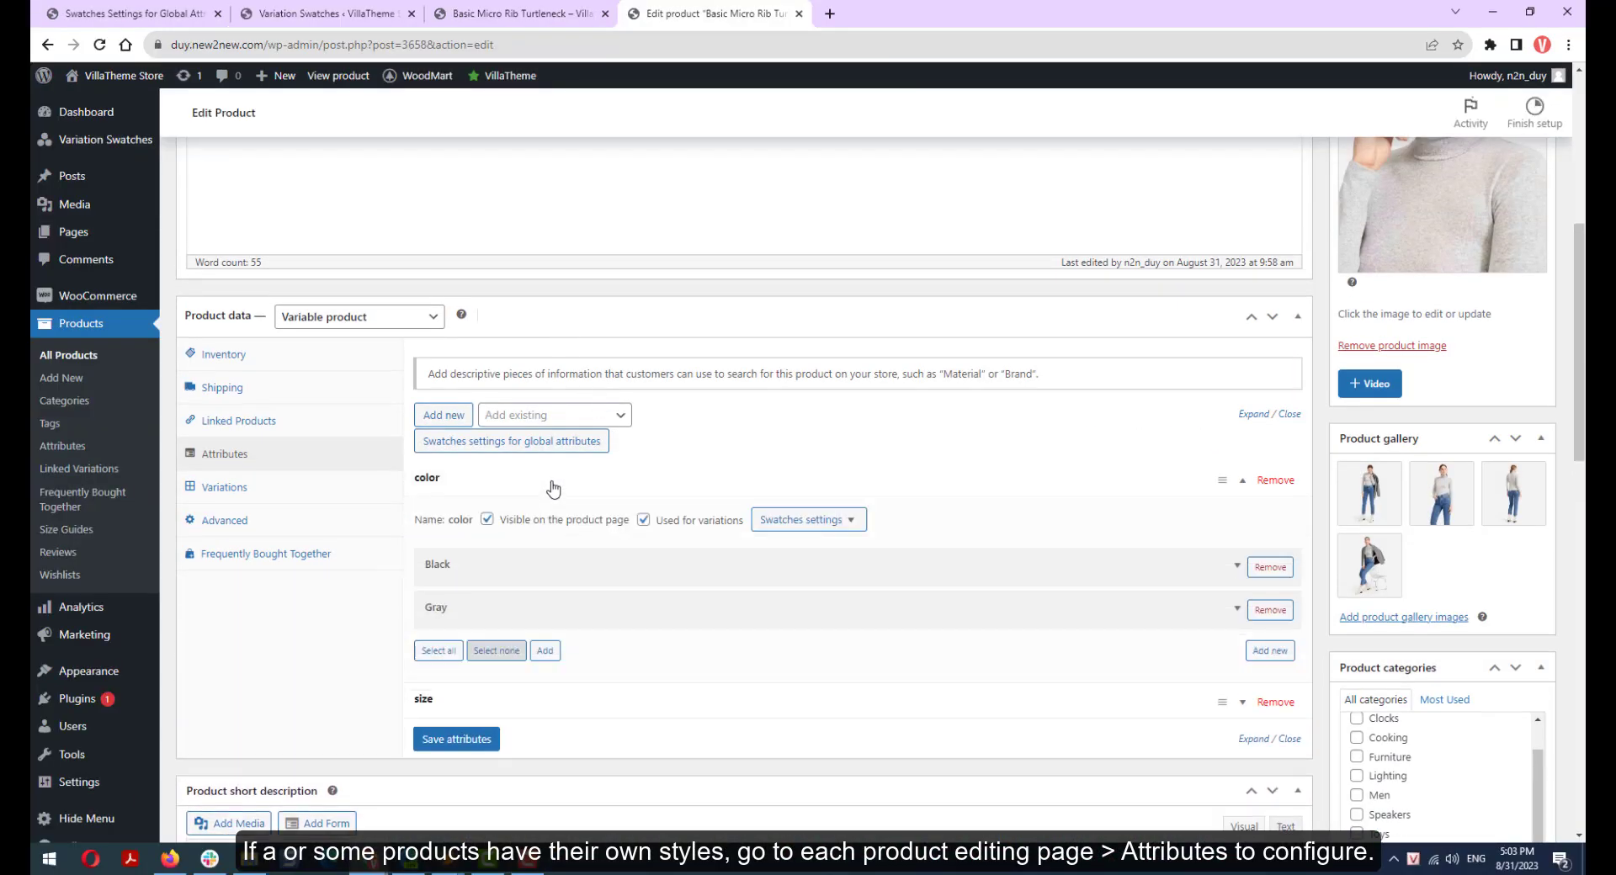
left_click(820, 523)
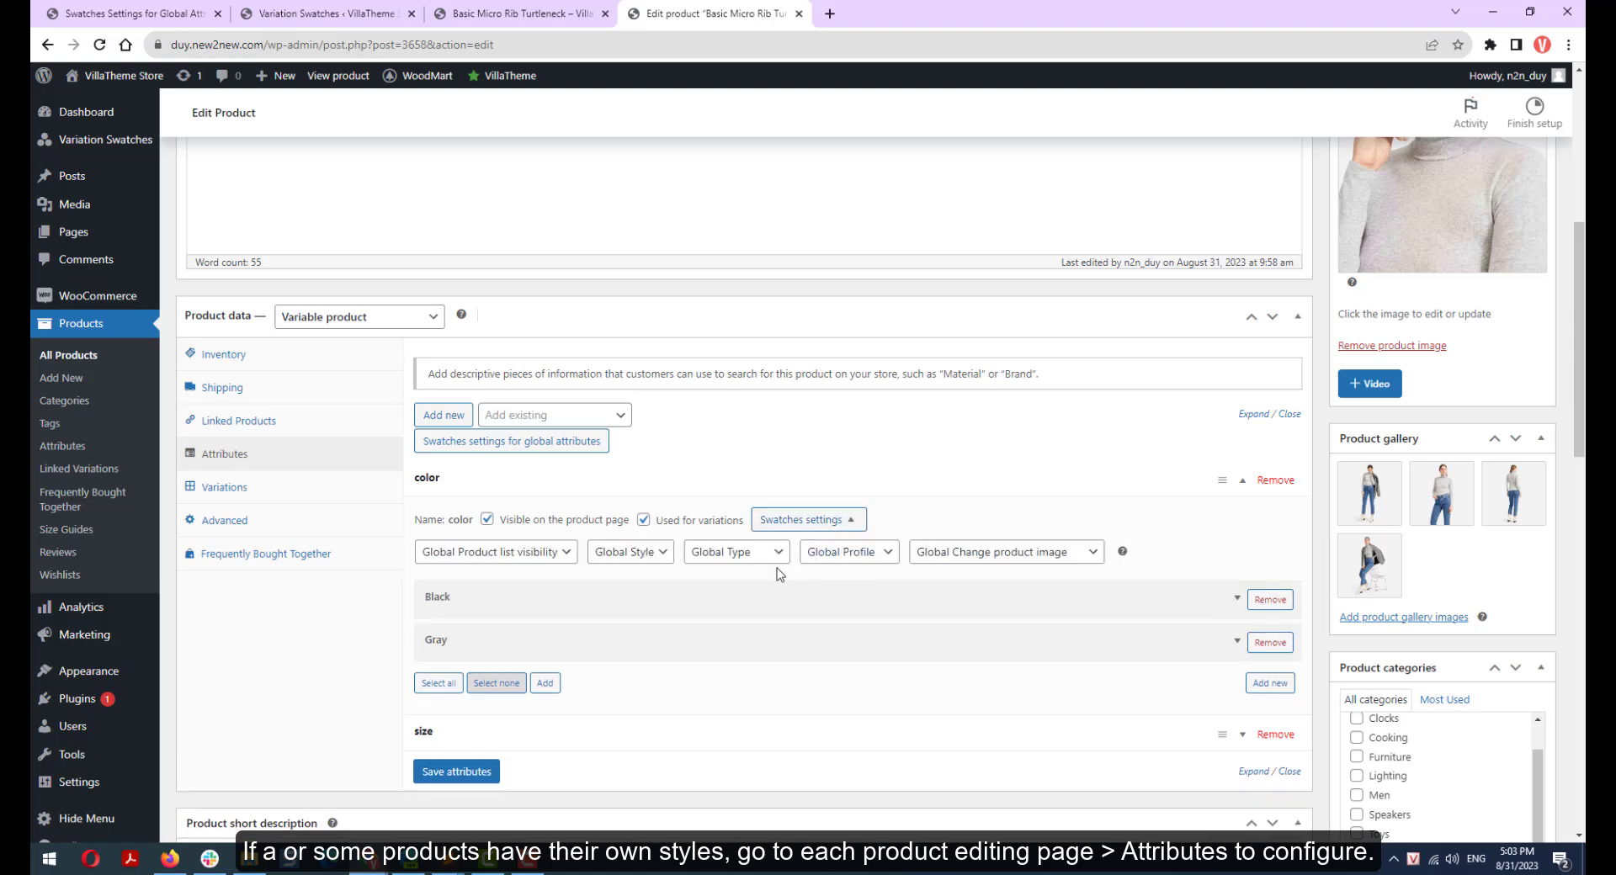
left_click(734, 558)
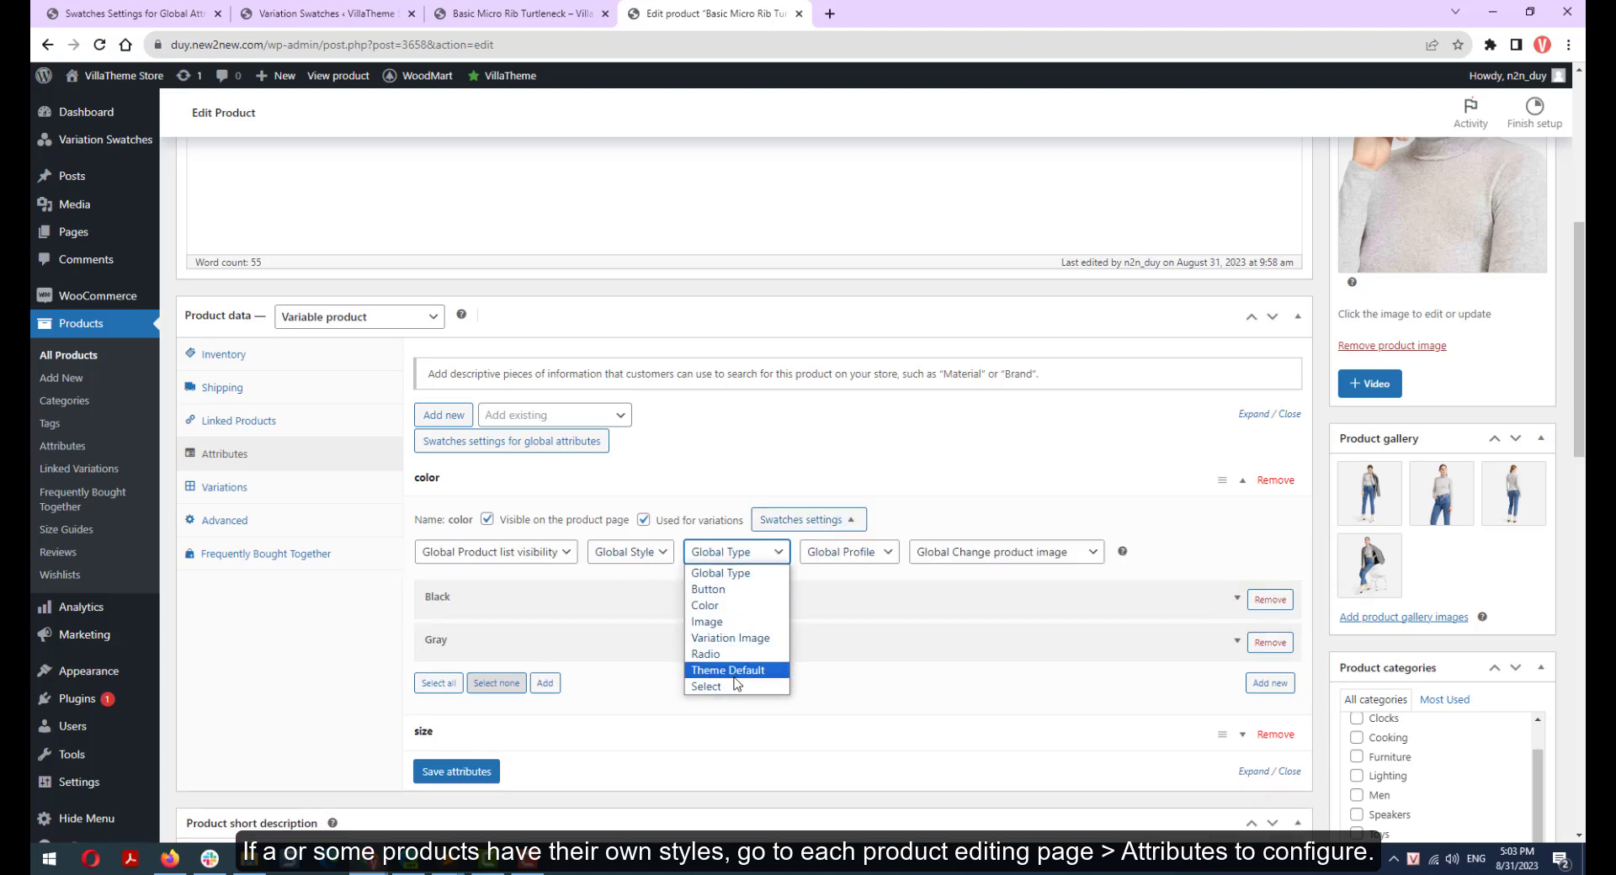
left_click(848, 552)
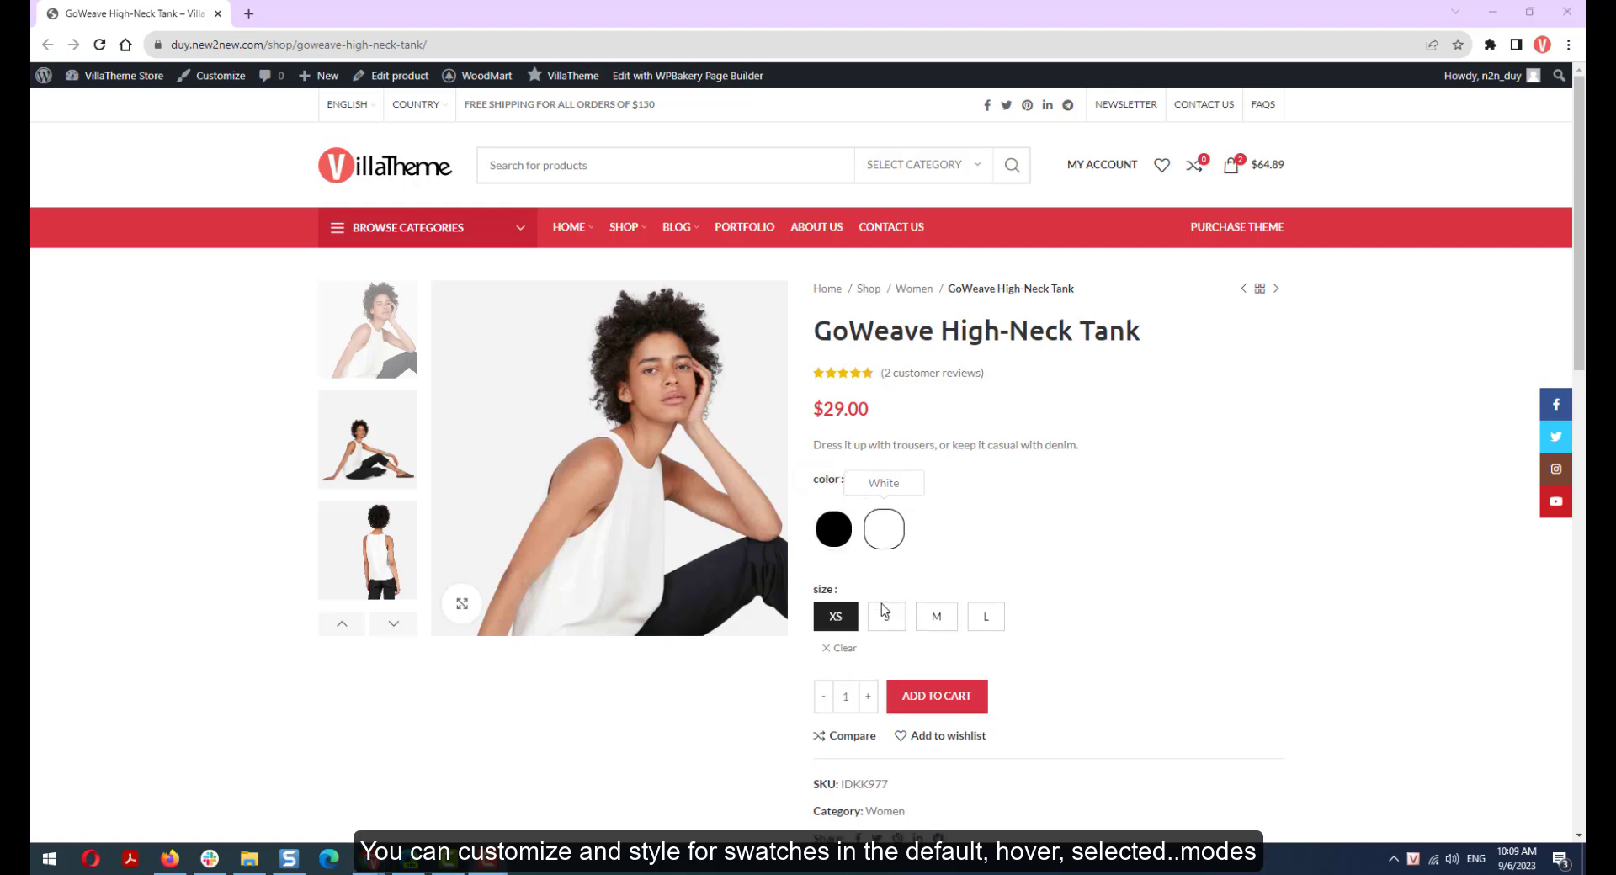
Select the Black variation of the GoWeave High-Neck Tank using its colour swatch.
left_click(846, 549)
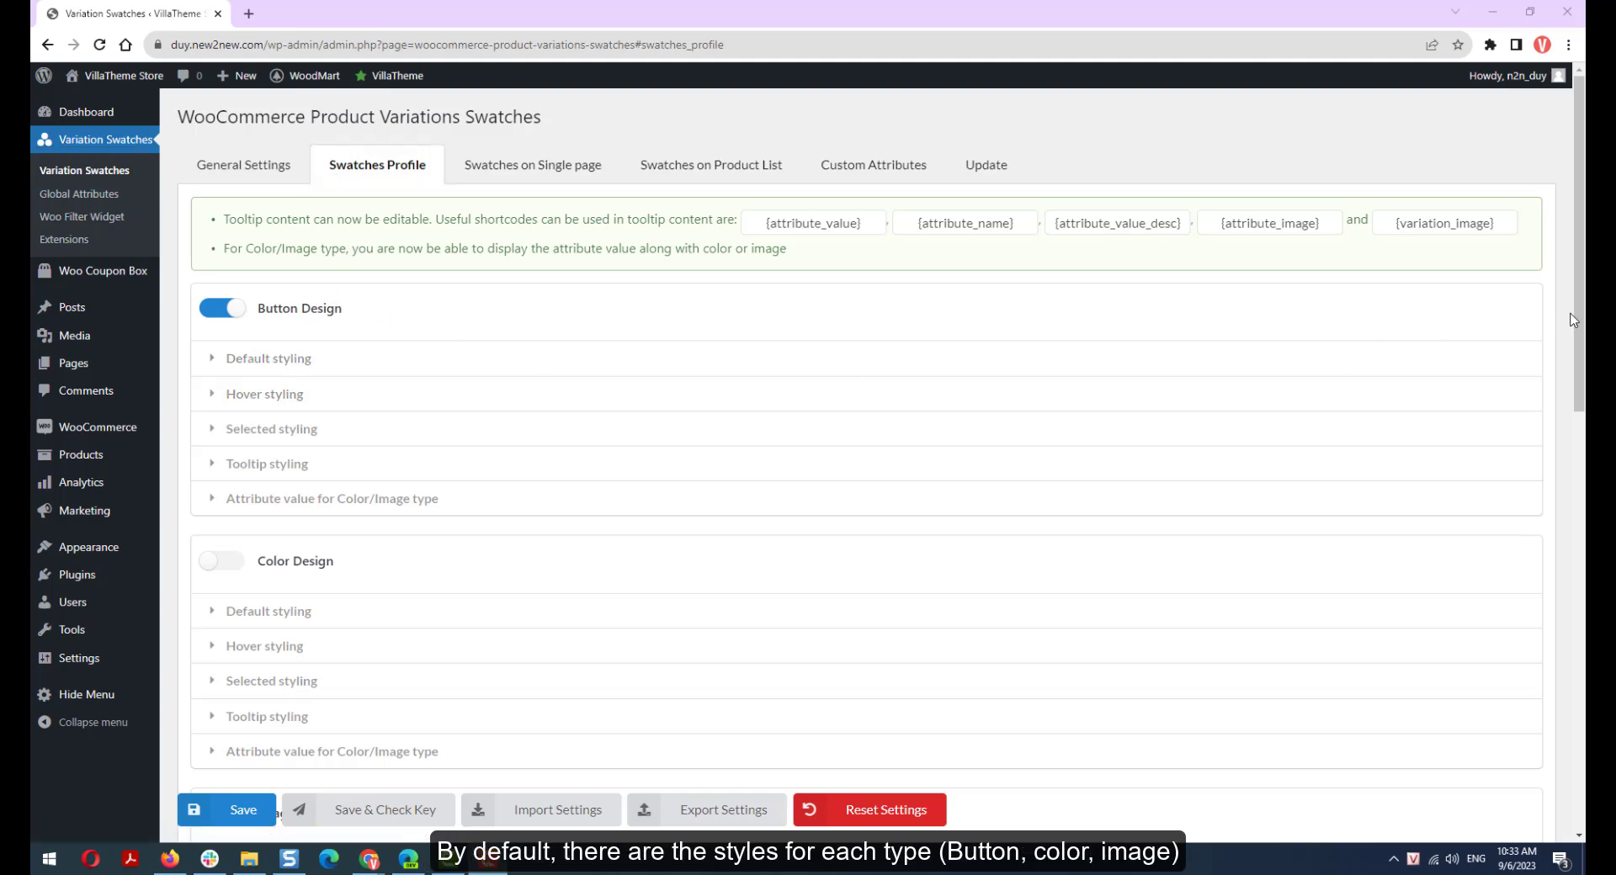
Clone the Button Design profile, then delete the resulting Button Design 1 copy.
mouse_move(1583, 316)
left_mouse_down()
mouse_move(1584, 449)
mouse_move(1581, 311)
left_mouse_up()
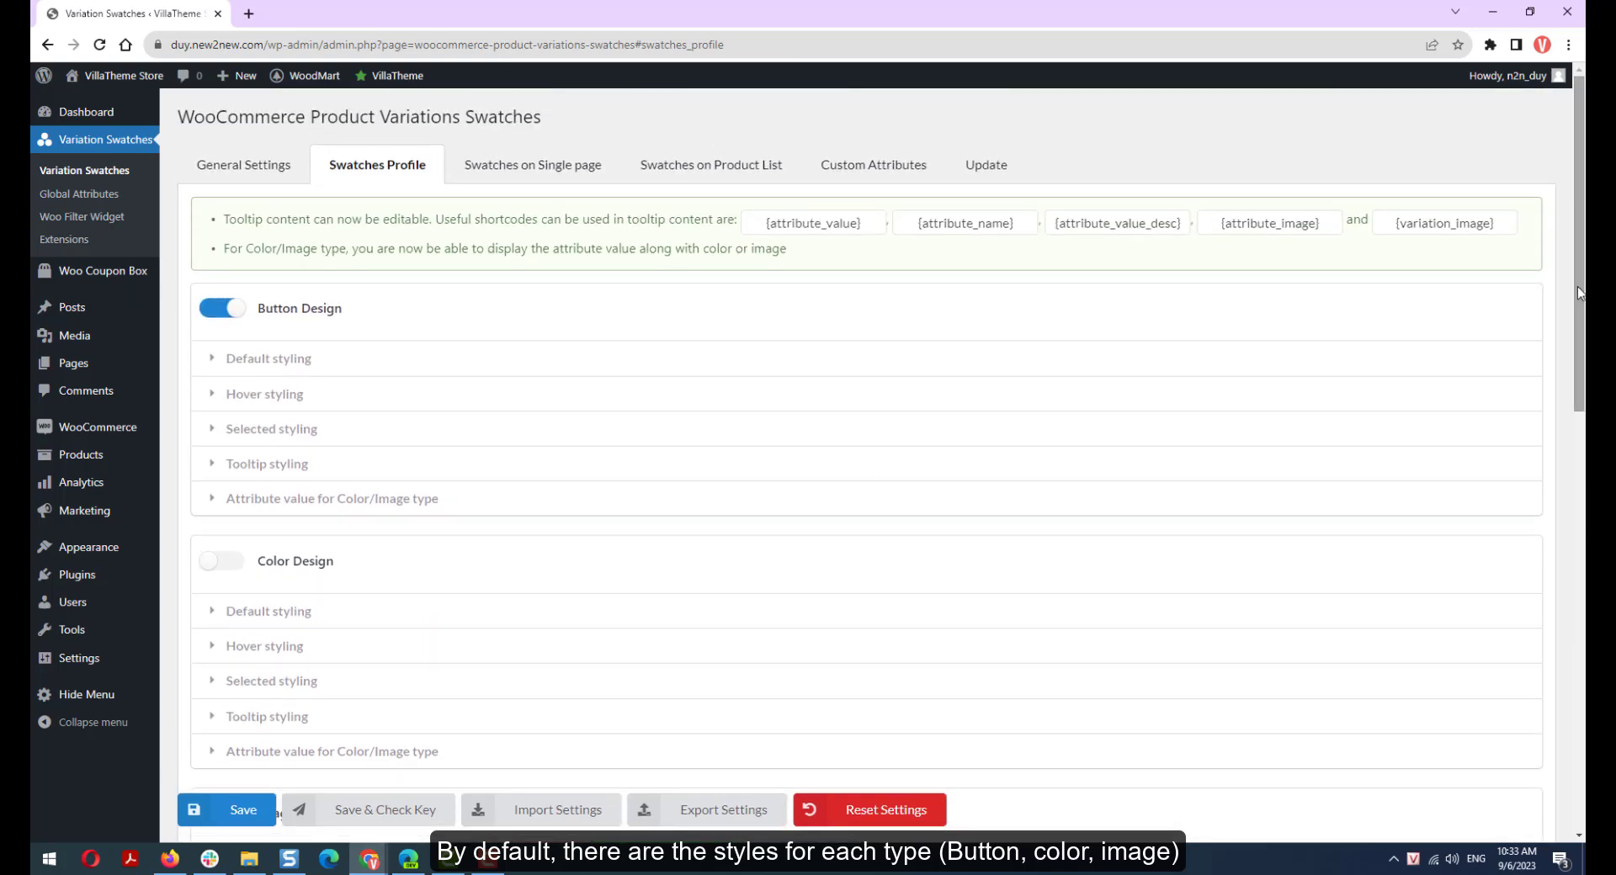
mouse_move(1538, 297)
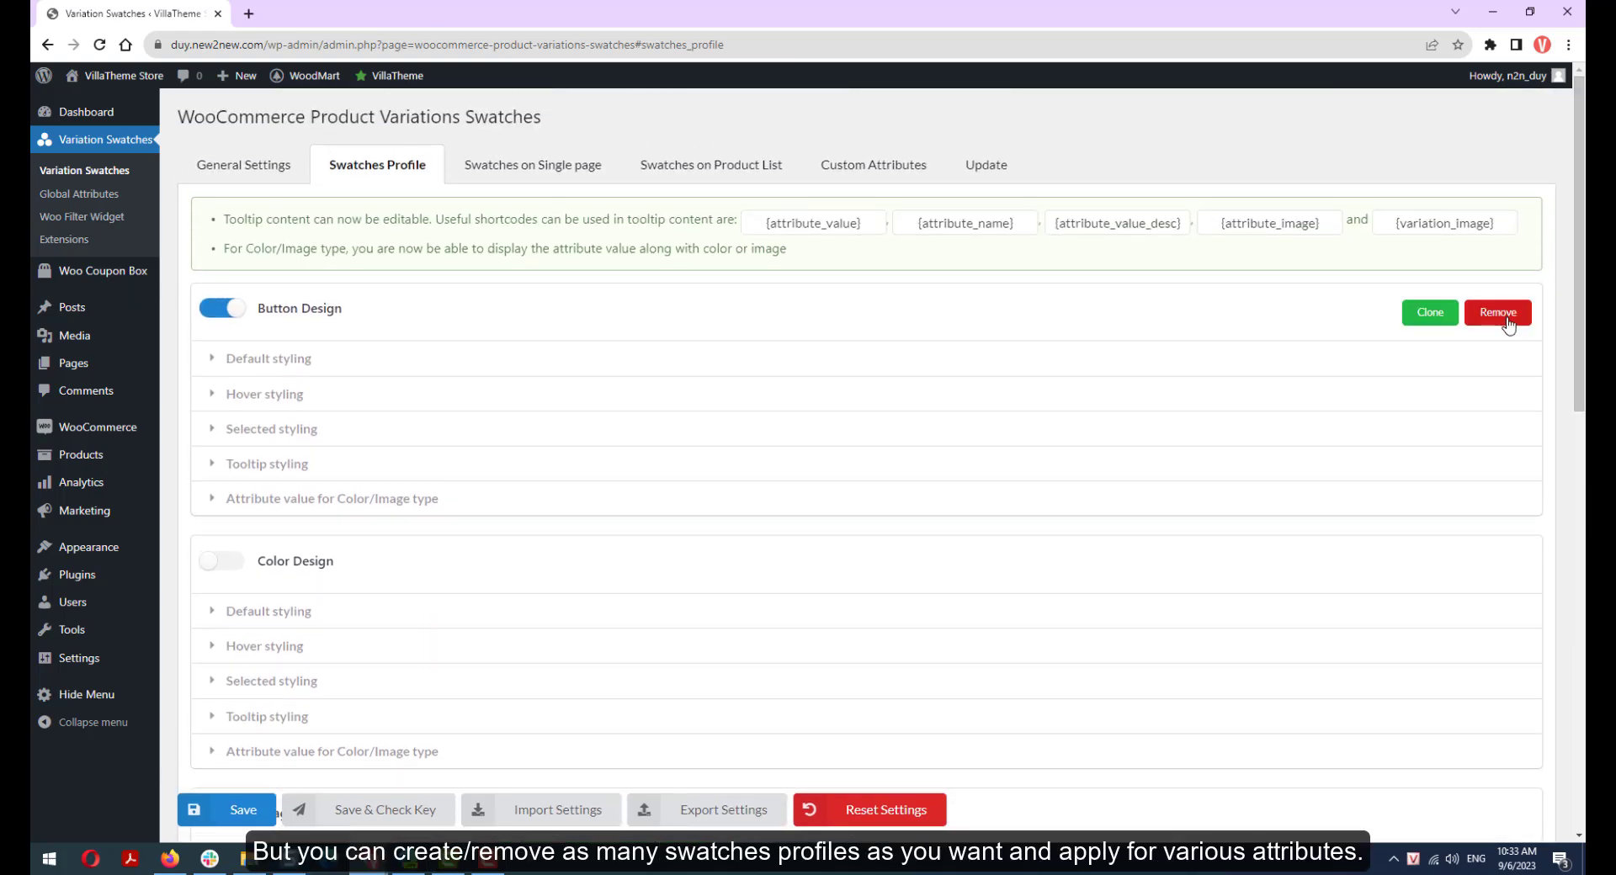
left_click(1429, 313)
left_click(336, 613)
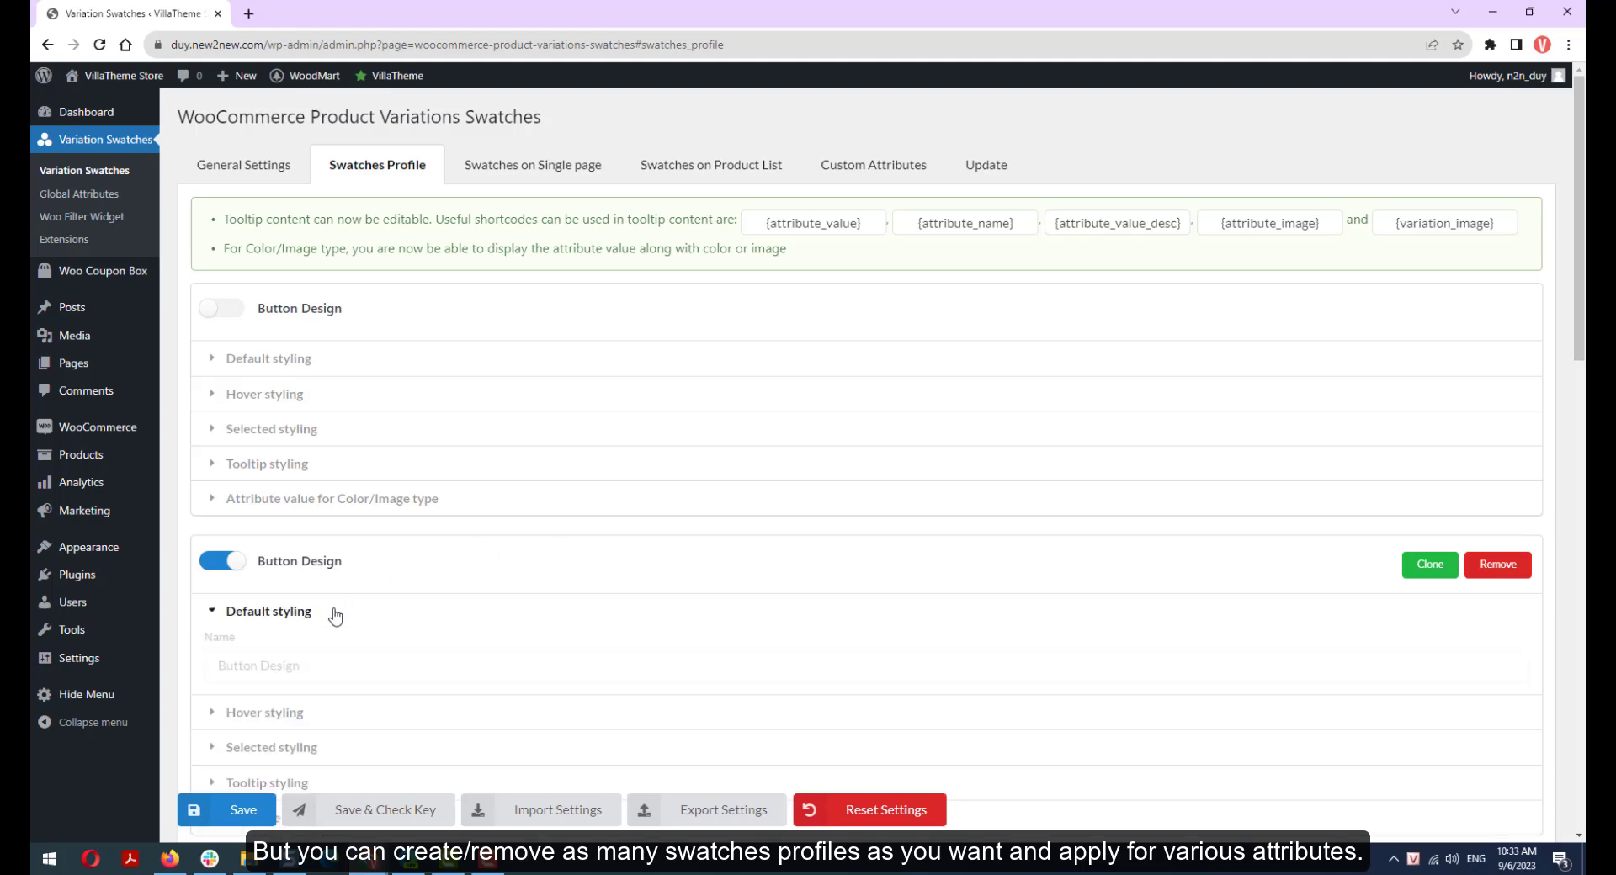
left_click(413, 664)
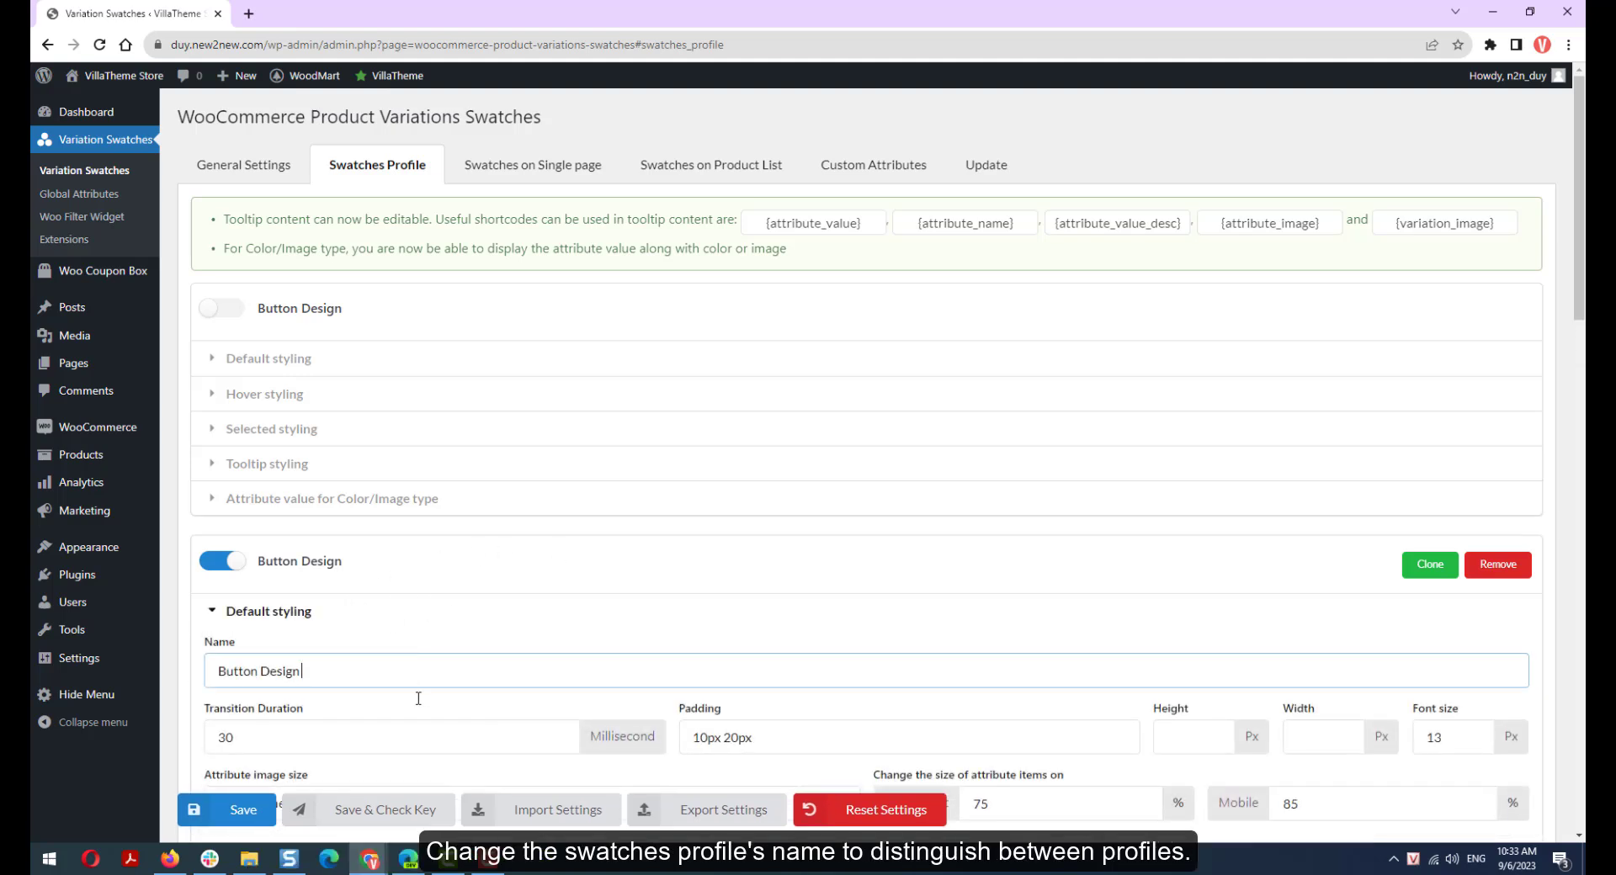
left_click(500, 625)
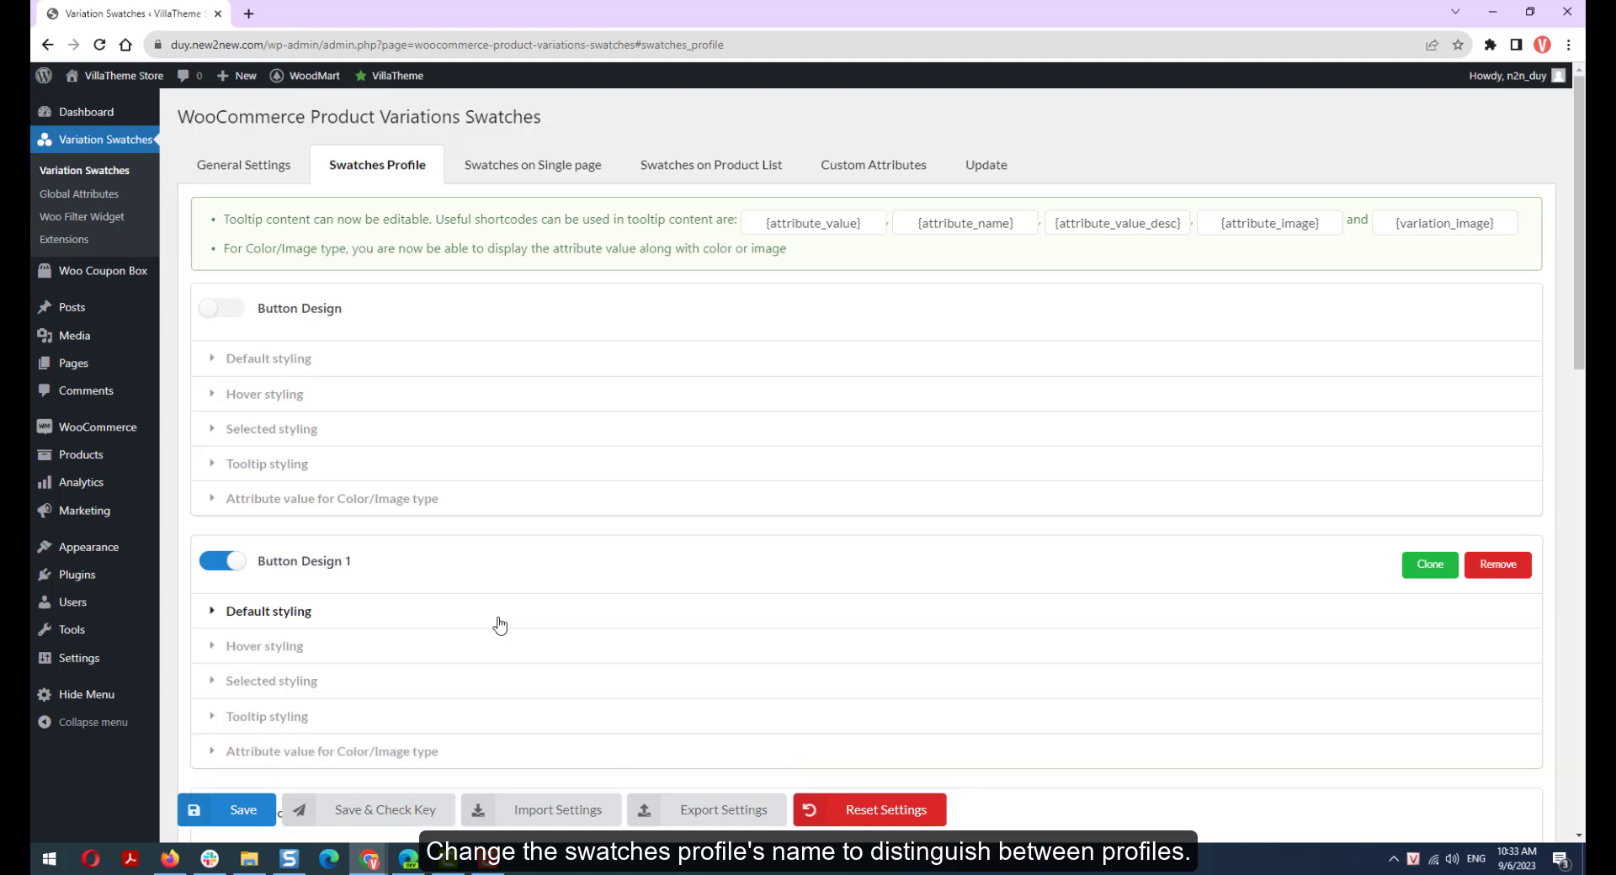
scroll(500, 624, "down", 1)
scroll(499, 624, "up", 1)
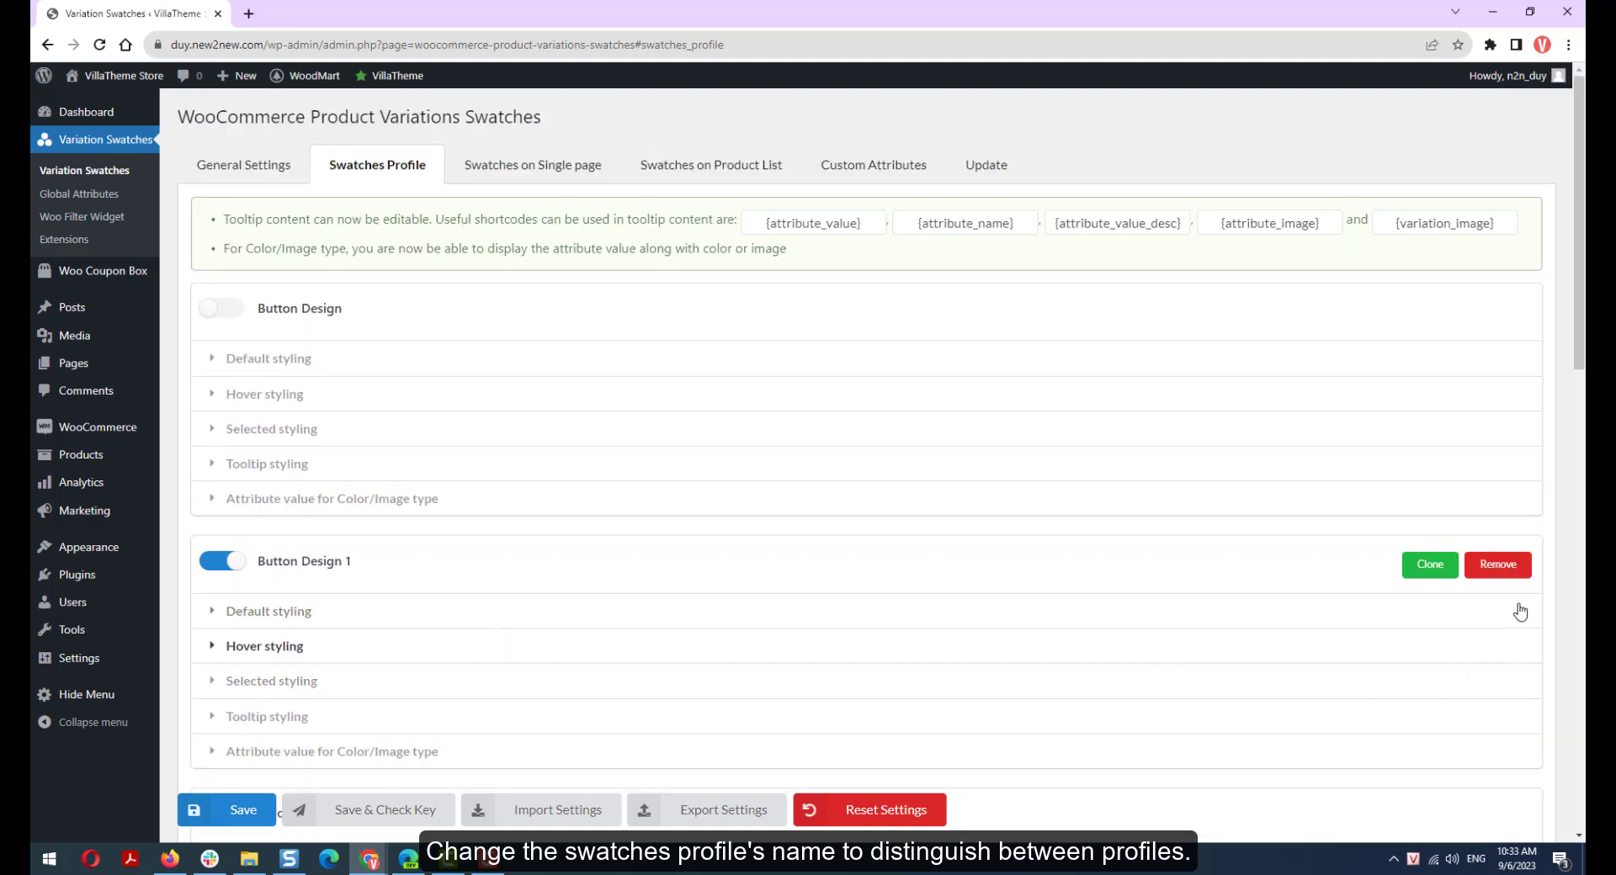
left_click(1498, 564)
left_click(886, 140)
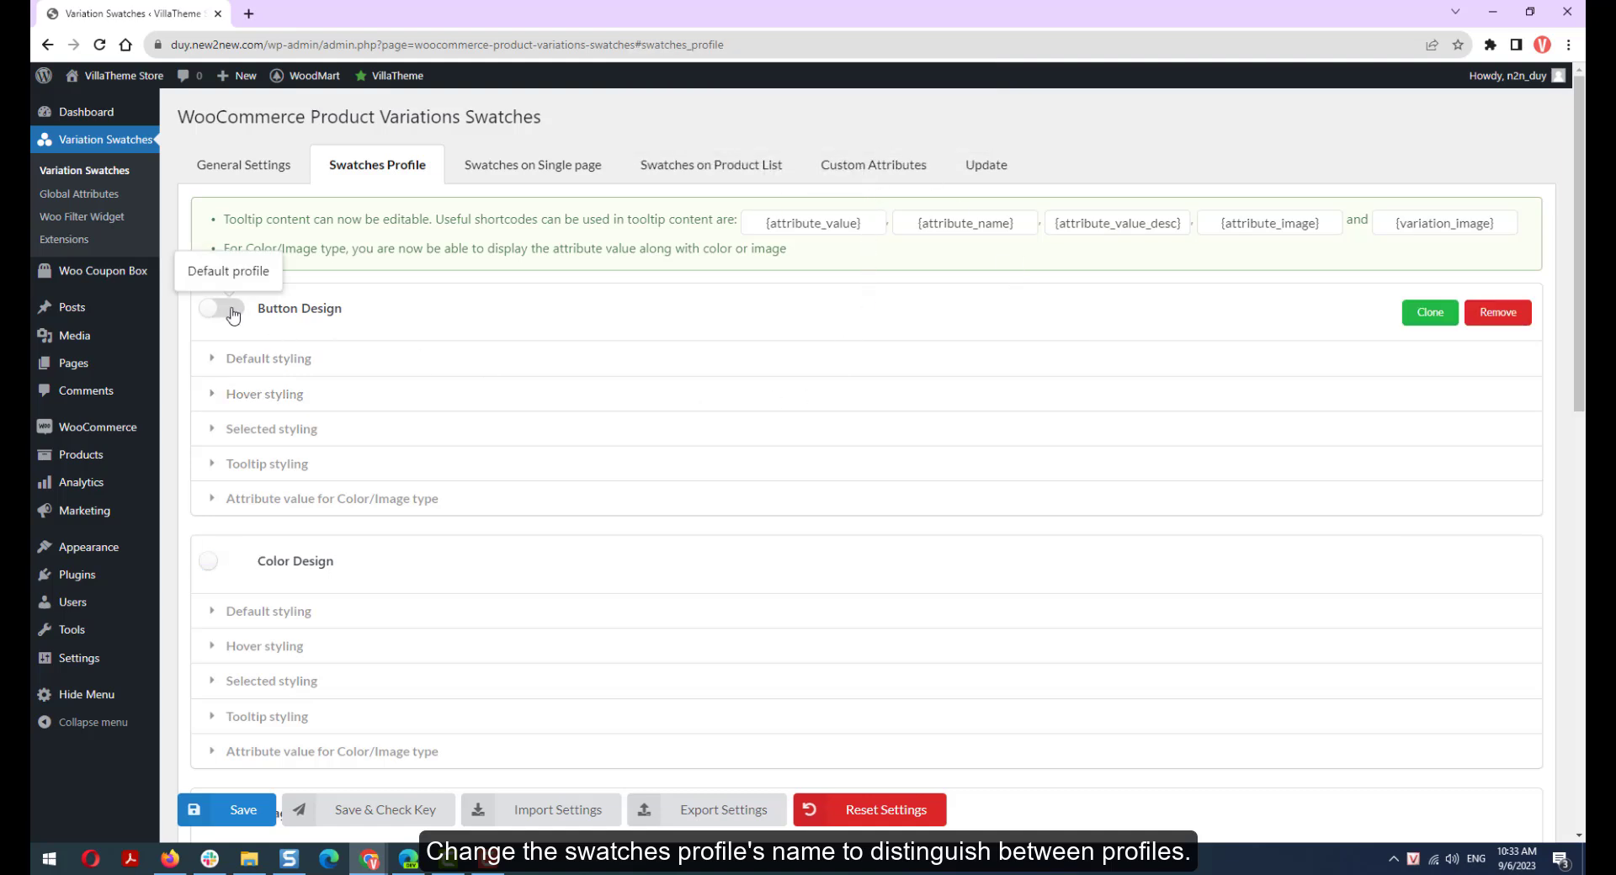
In Button Design, keep Blur for out-of-stock swatches and turn on tooltips.
left_click(273, 358)
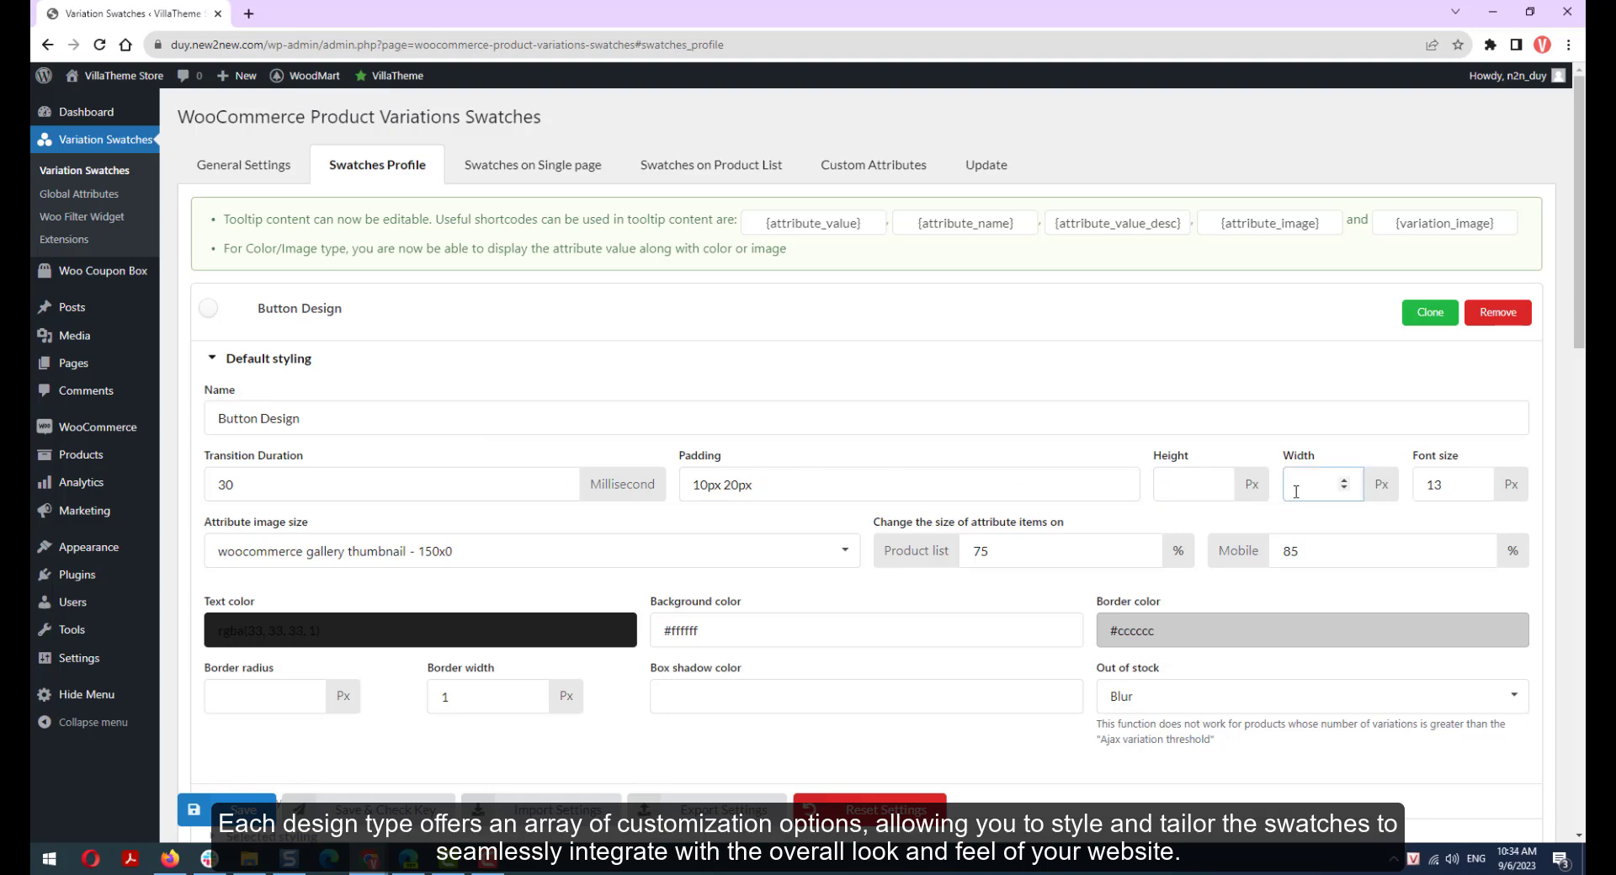
scroll(1305, 490, "down", 3)
left_click(1201, 463)
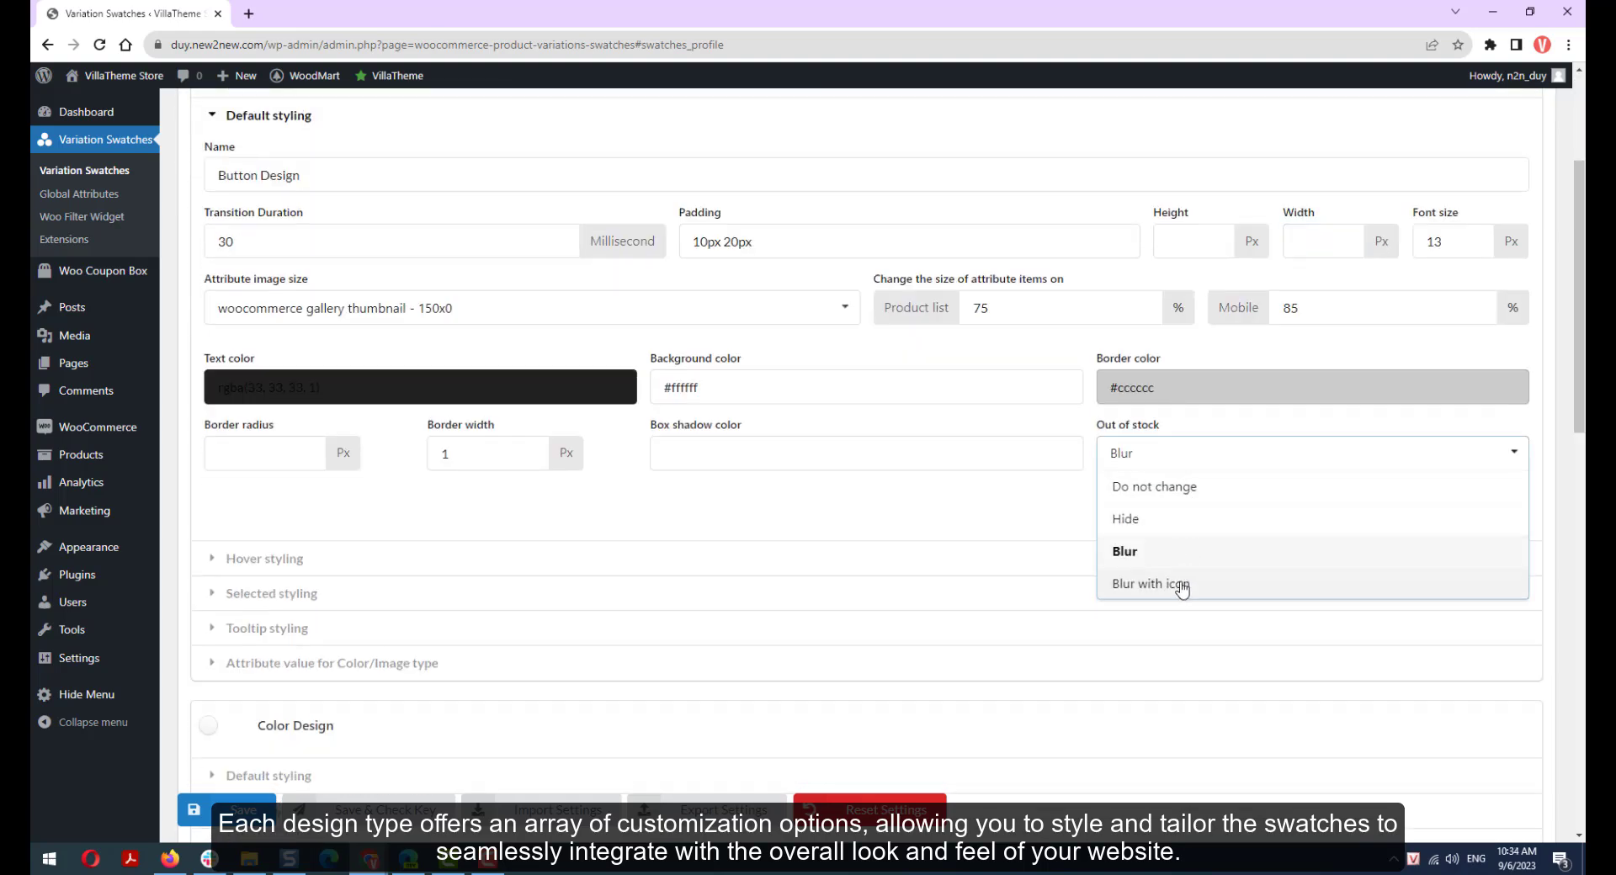
left_click(1188, 463)
left_click(505, 569)
scroll(543, 572, "down", 3)
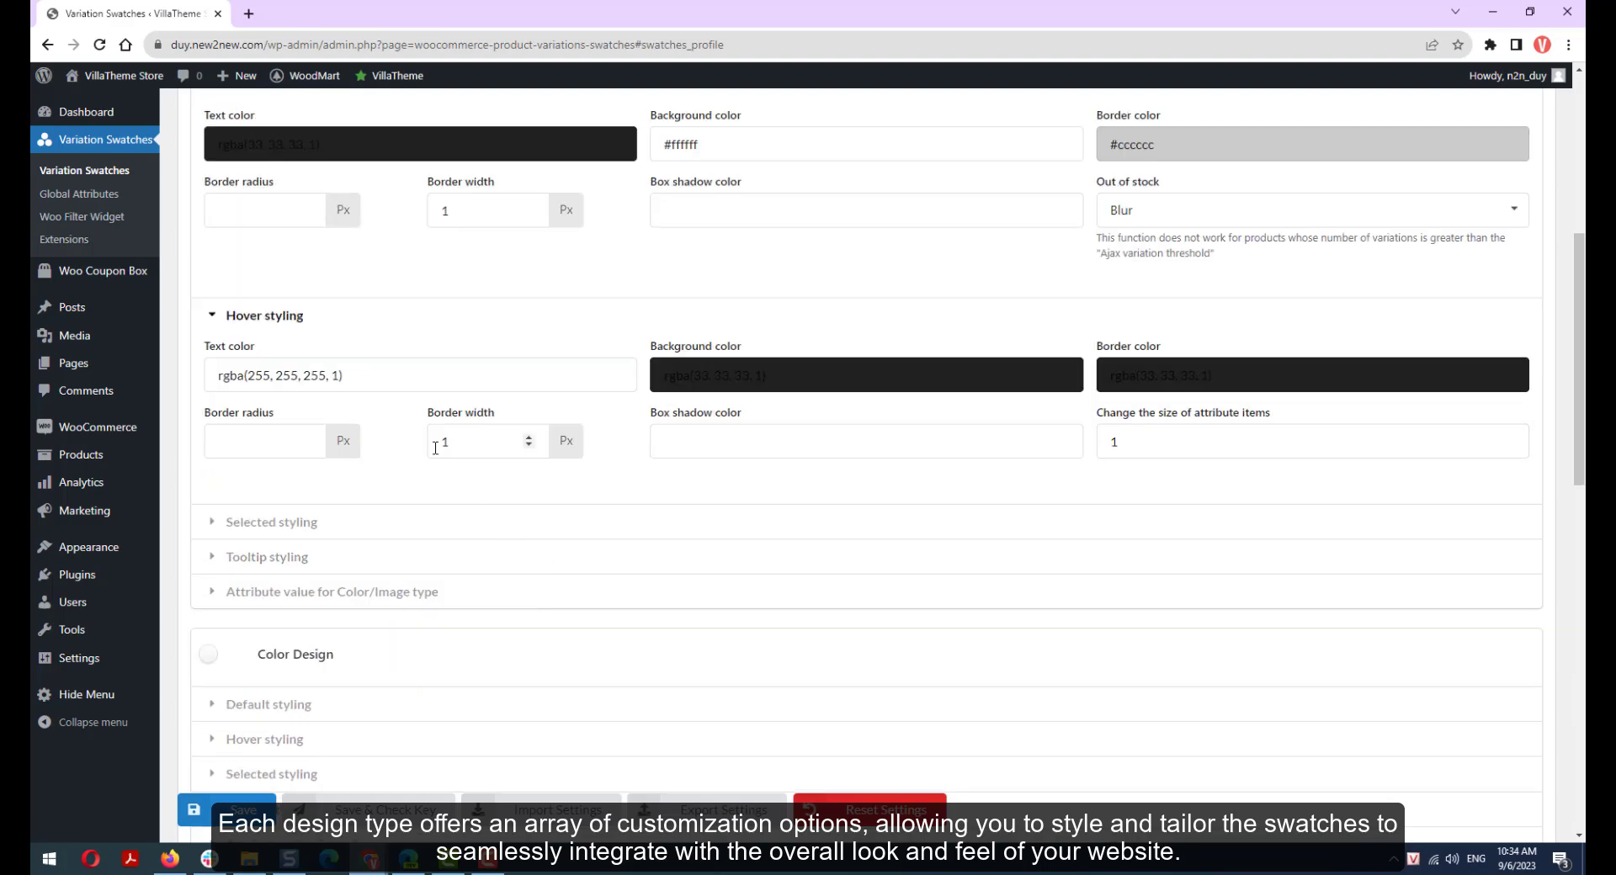
left_click(826, 531)
scroll(826, 531, "down", 3)
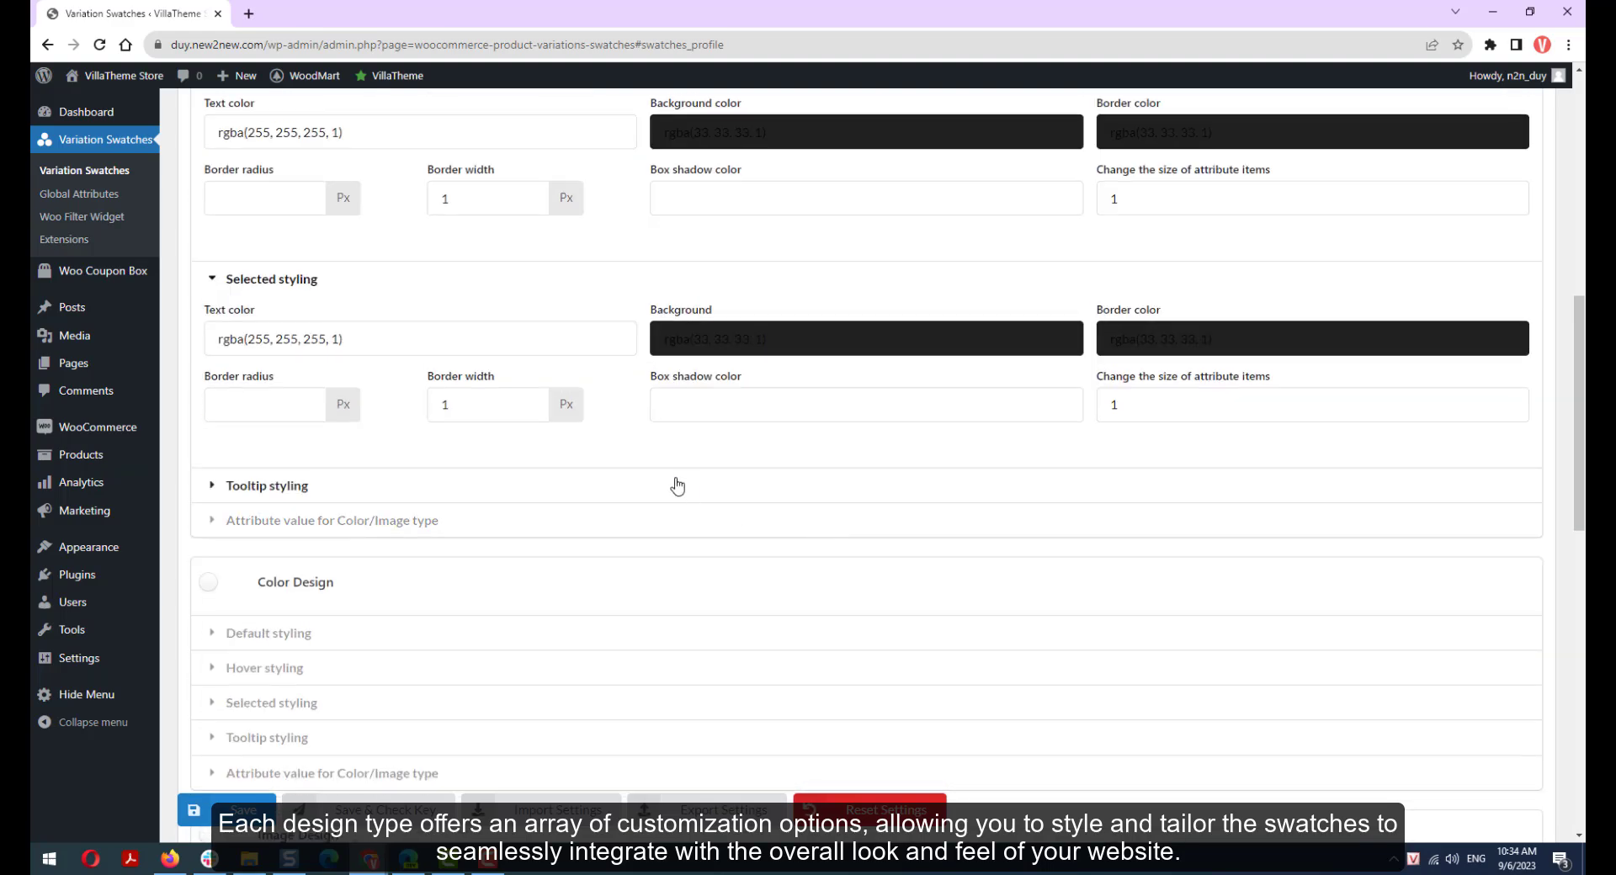
left_click(674, 486)
left_click(233, 548)
scroll(289, 516, "down", 2)
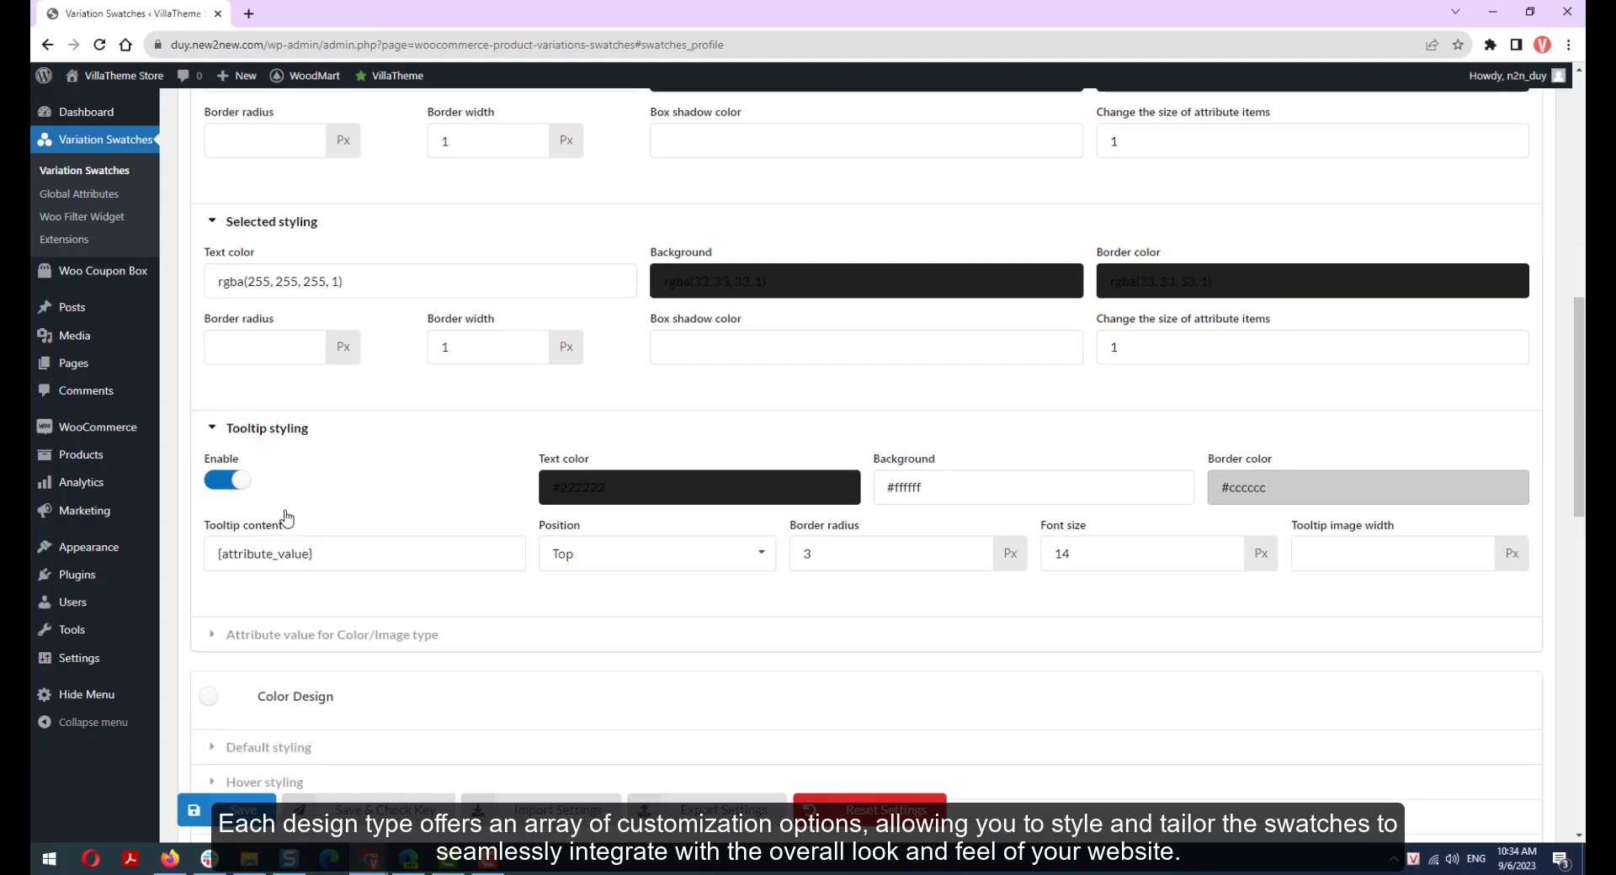
left_click(362, 530)
scroll(675, 545, "down", 8)
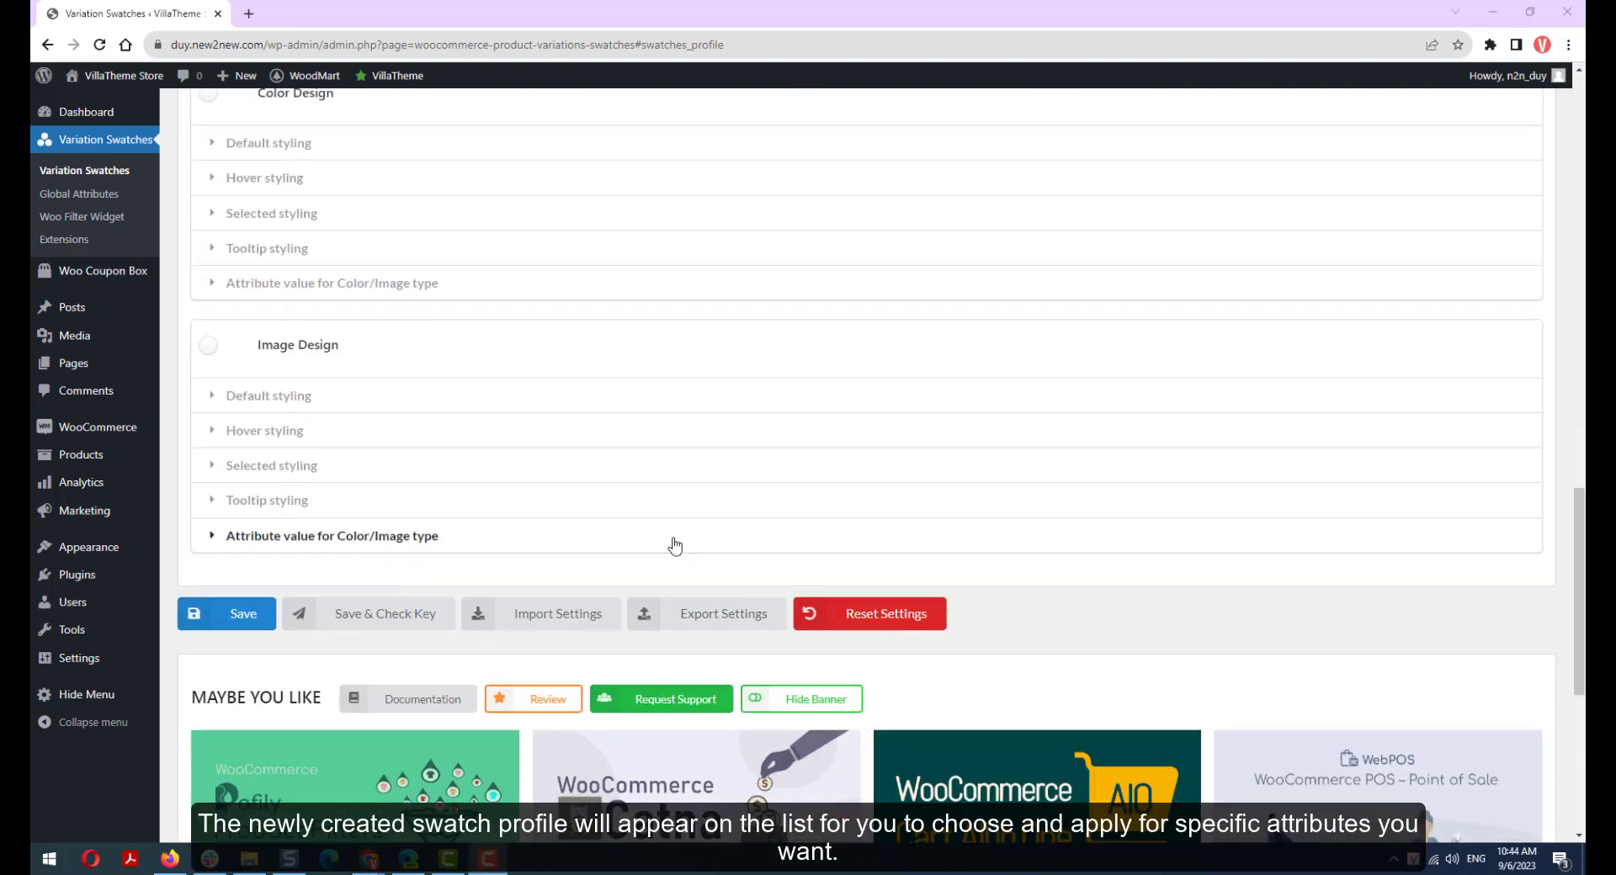
Clone Image Design into Image Design 1, sized 100 by 100 px, and save.
left_click(1430, 352)
left_click(353, 648)
left_click(363, 717)
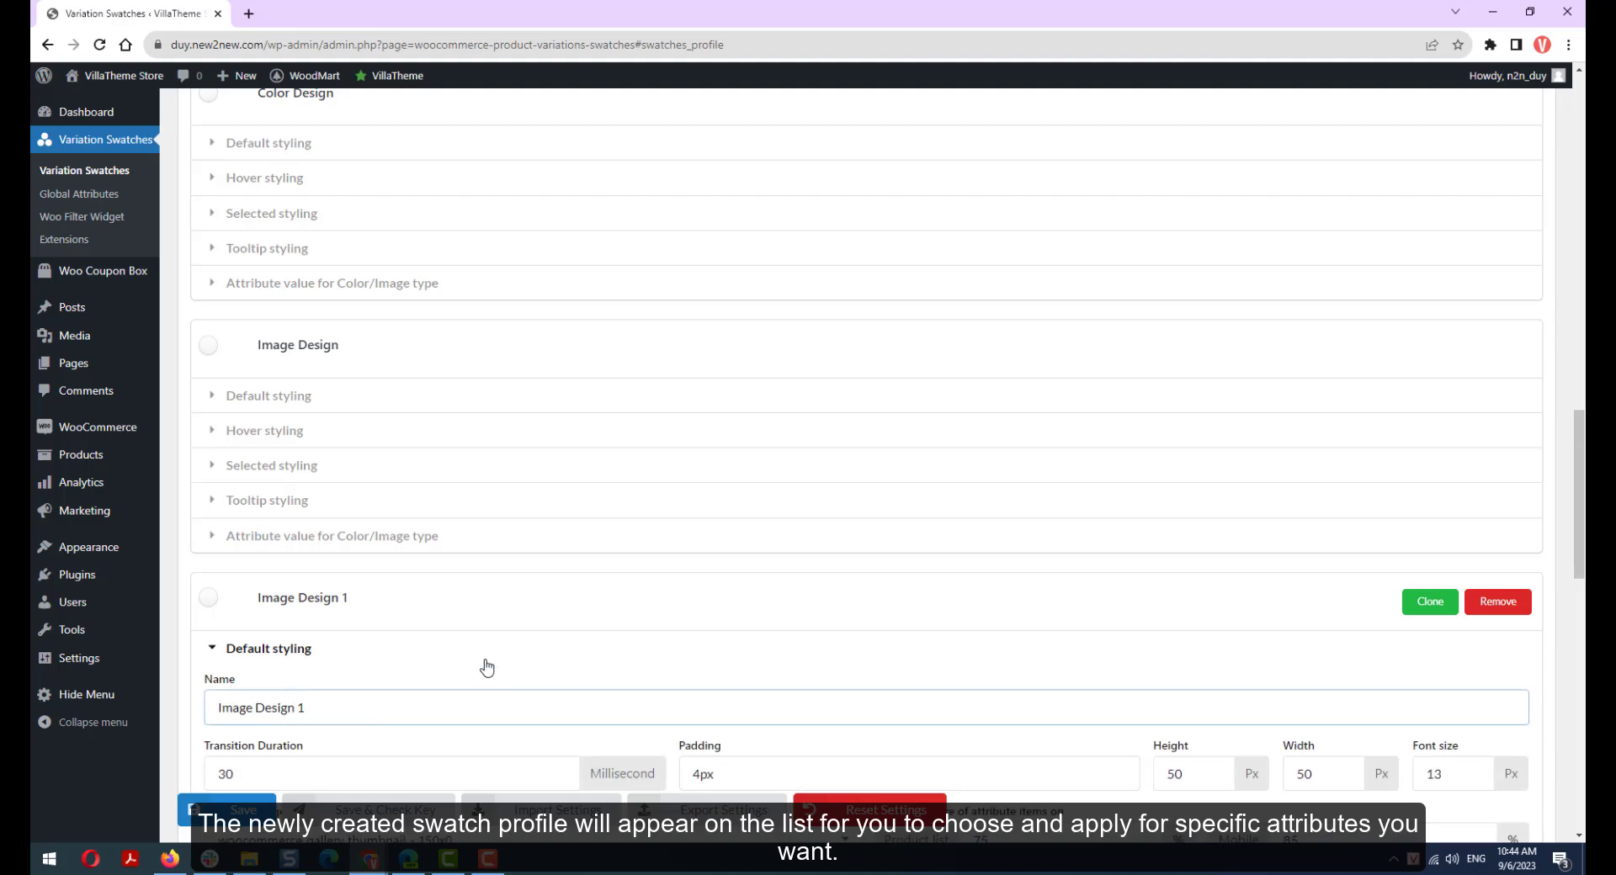
scroll(487, 667, "down", 3)
left_click(1154, 536)
double_click(1318, 532)
type("1")
scroll(926, 610, "down", 5)
left_click(278, 530)
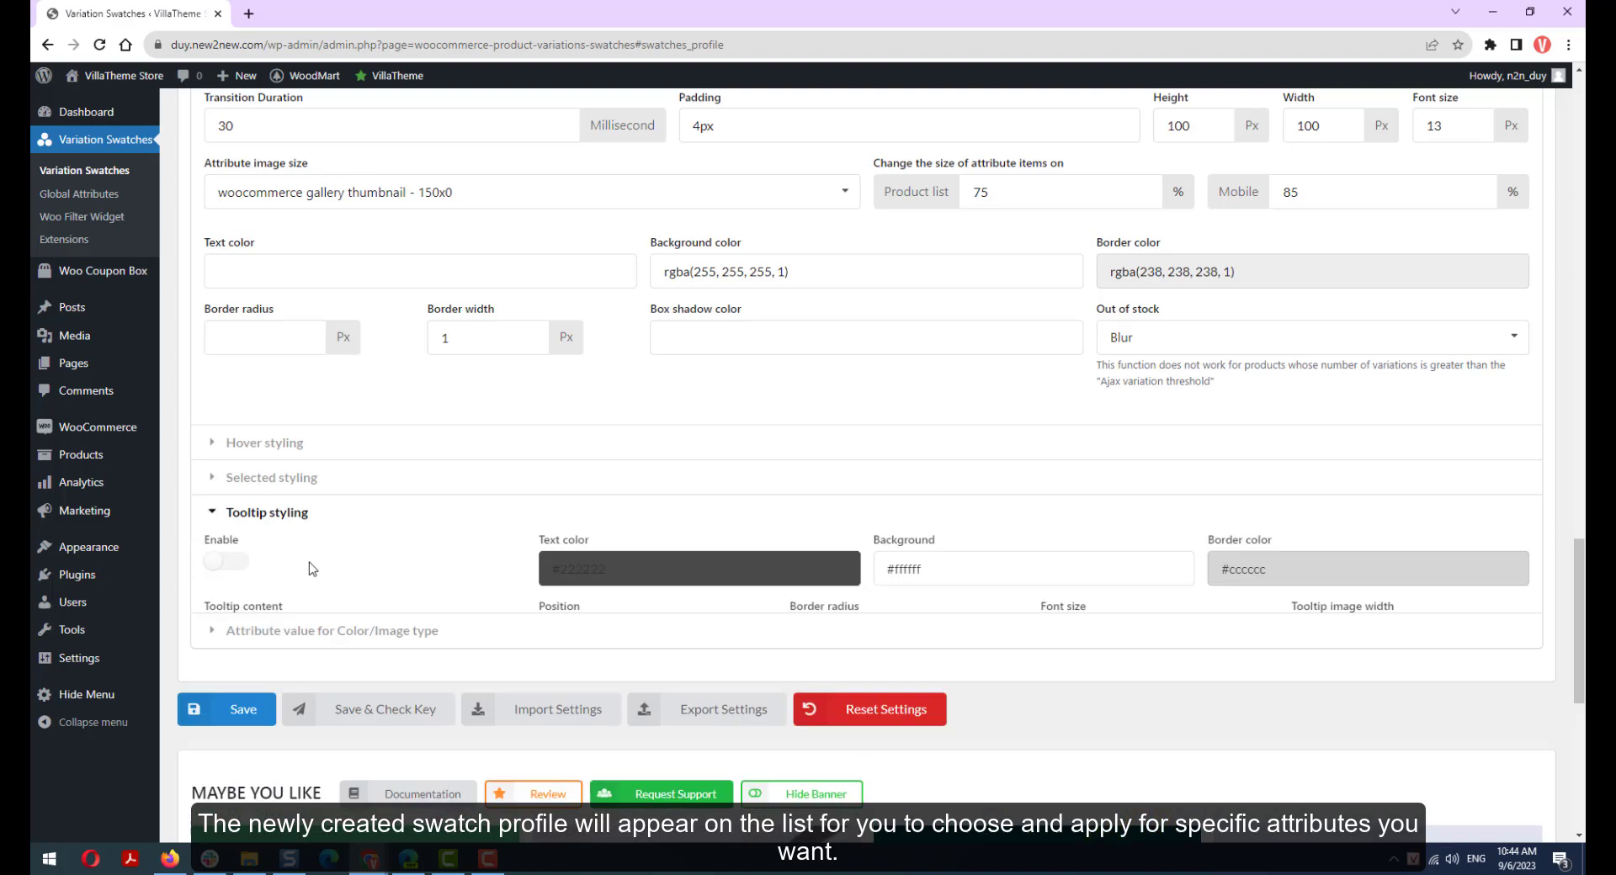
scroll(284, 751, "down", 1)
left_click(240, 720)
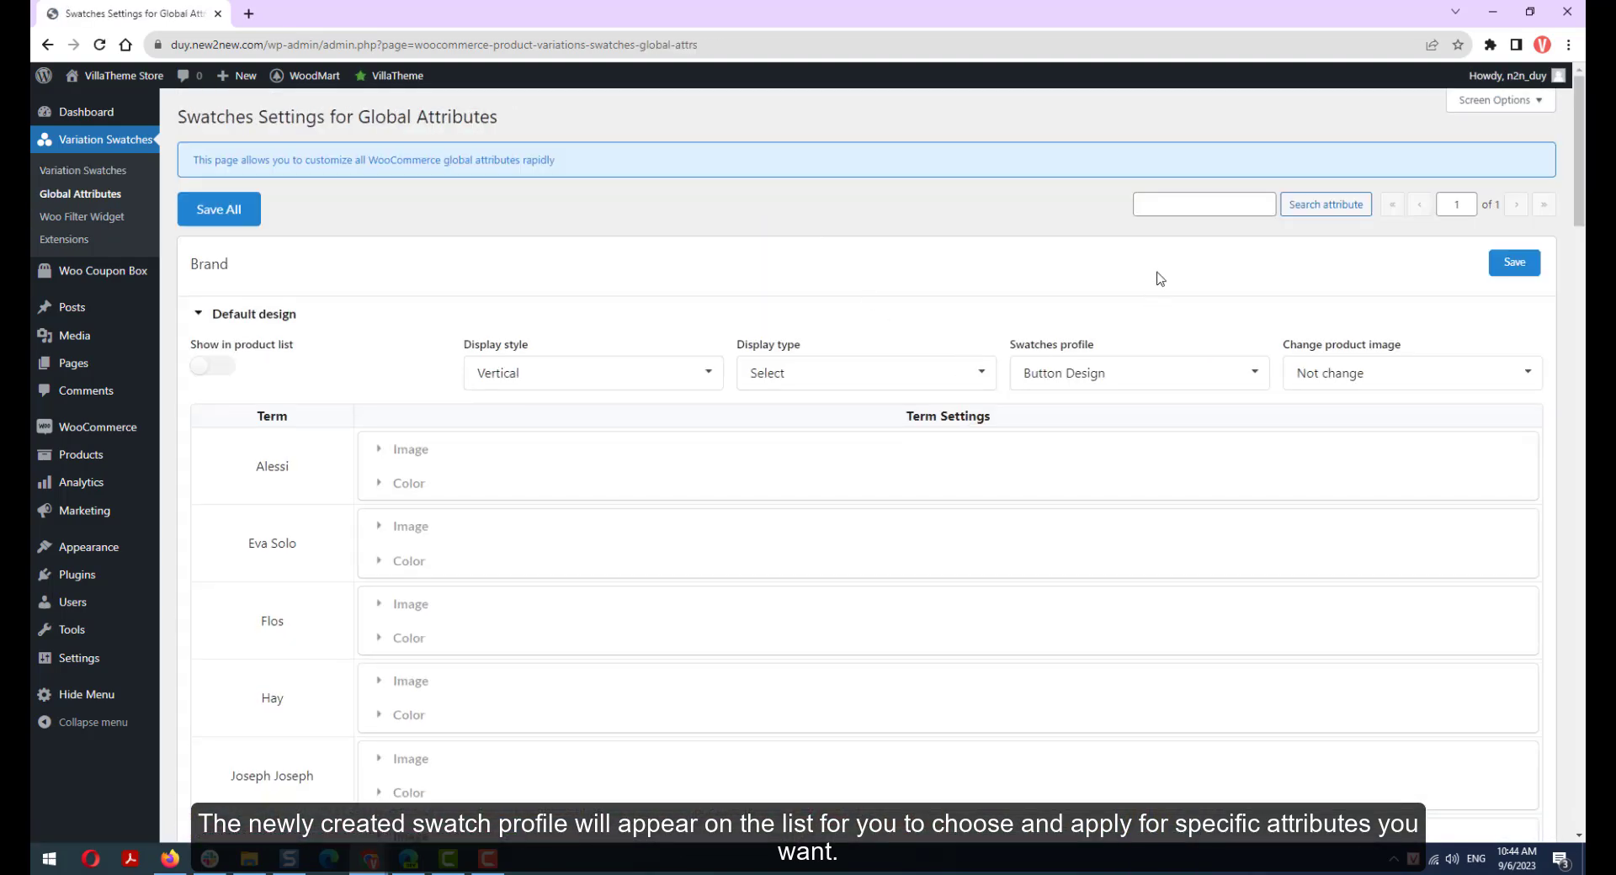
Find the color attribute in Global Attributes and review its display type and profile options.
left_click(1144, 211)
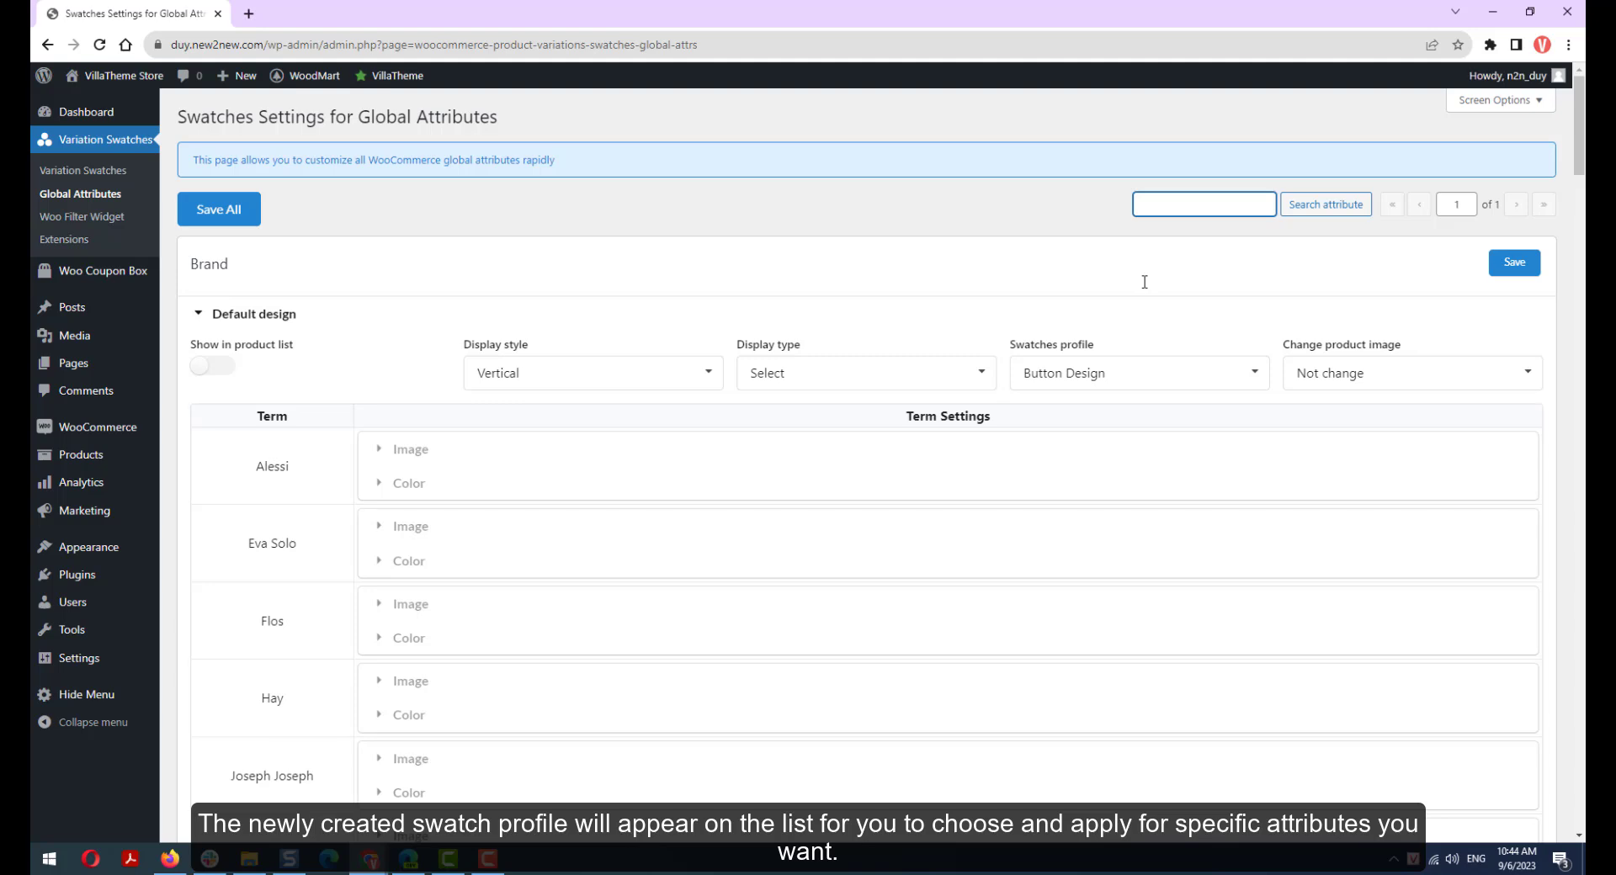
left_click(1327, 205)
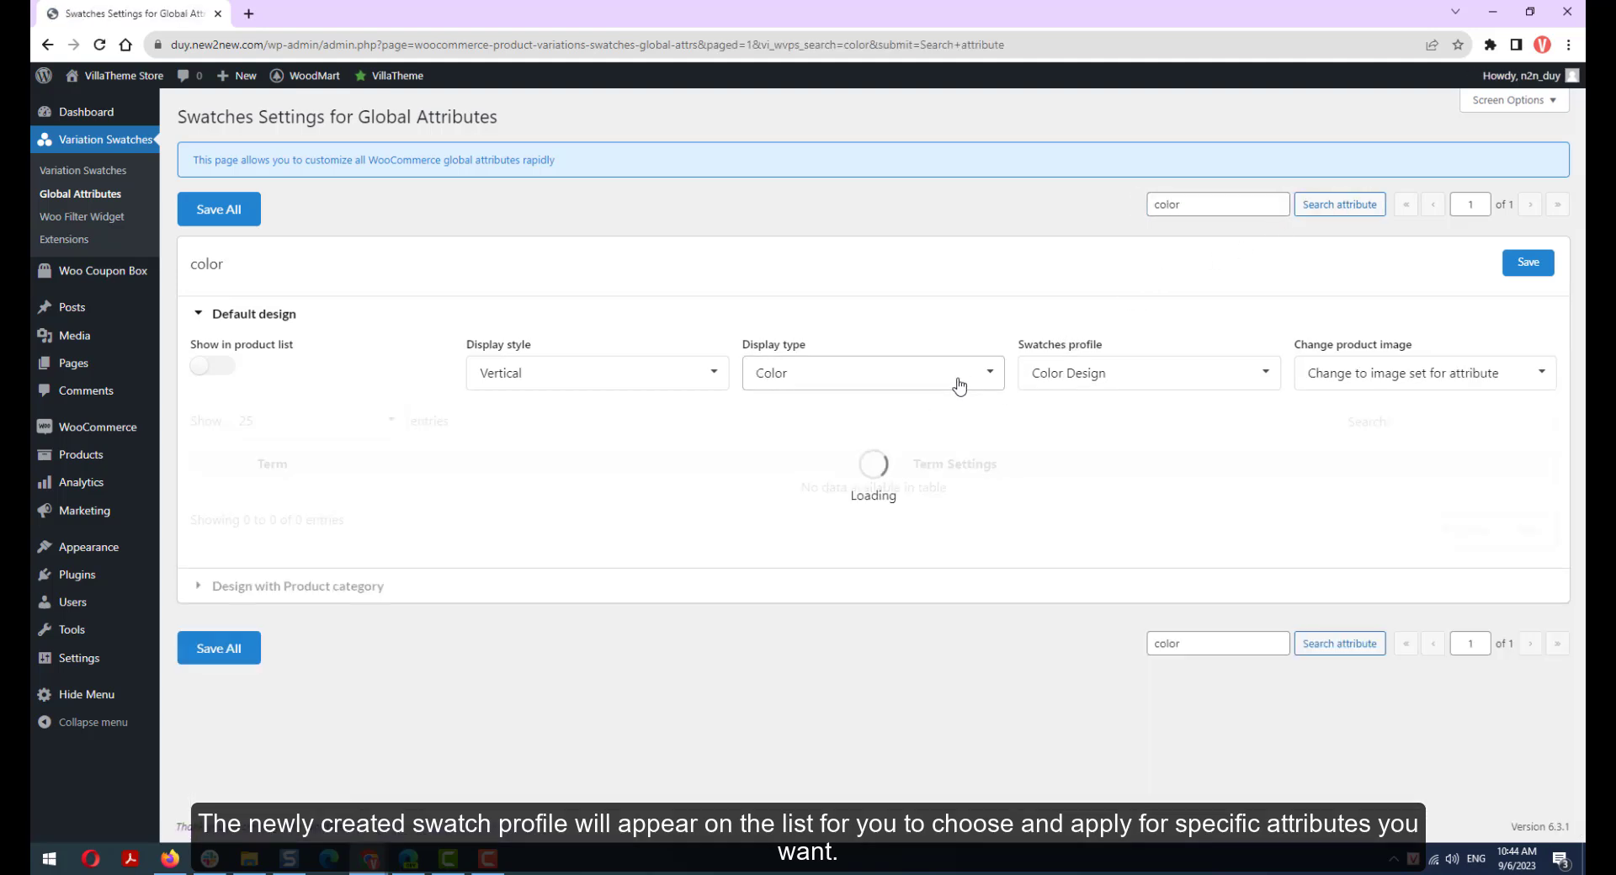
left_click(959, 375)
left_click(1082, 375)
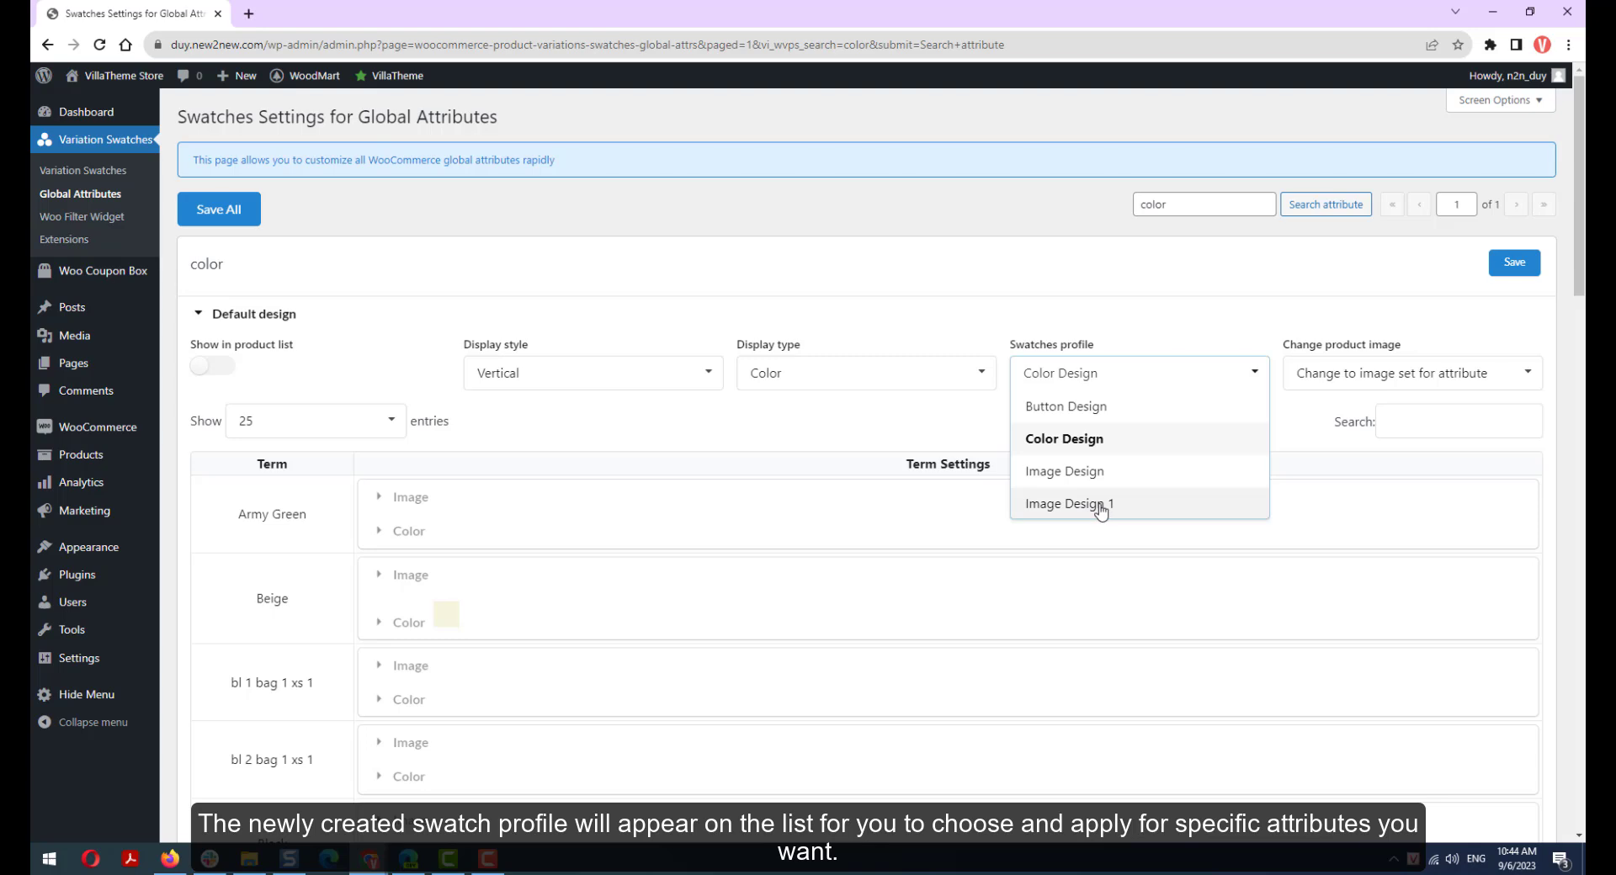
Assign Image Design 1 to the color attribute and refresh the product page.
left_click(83, 170, "ctrl")
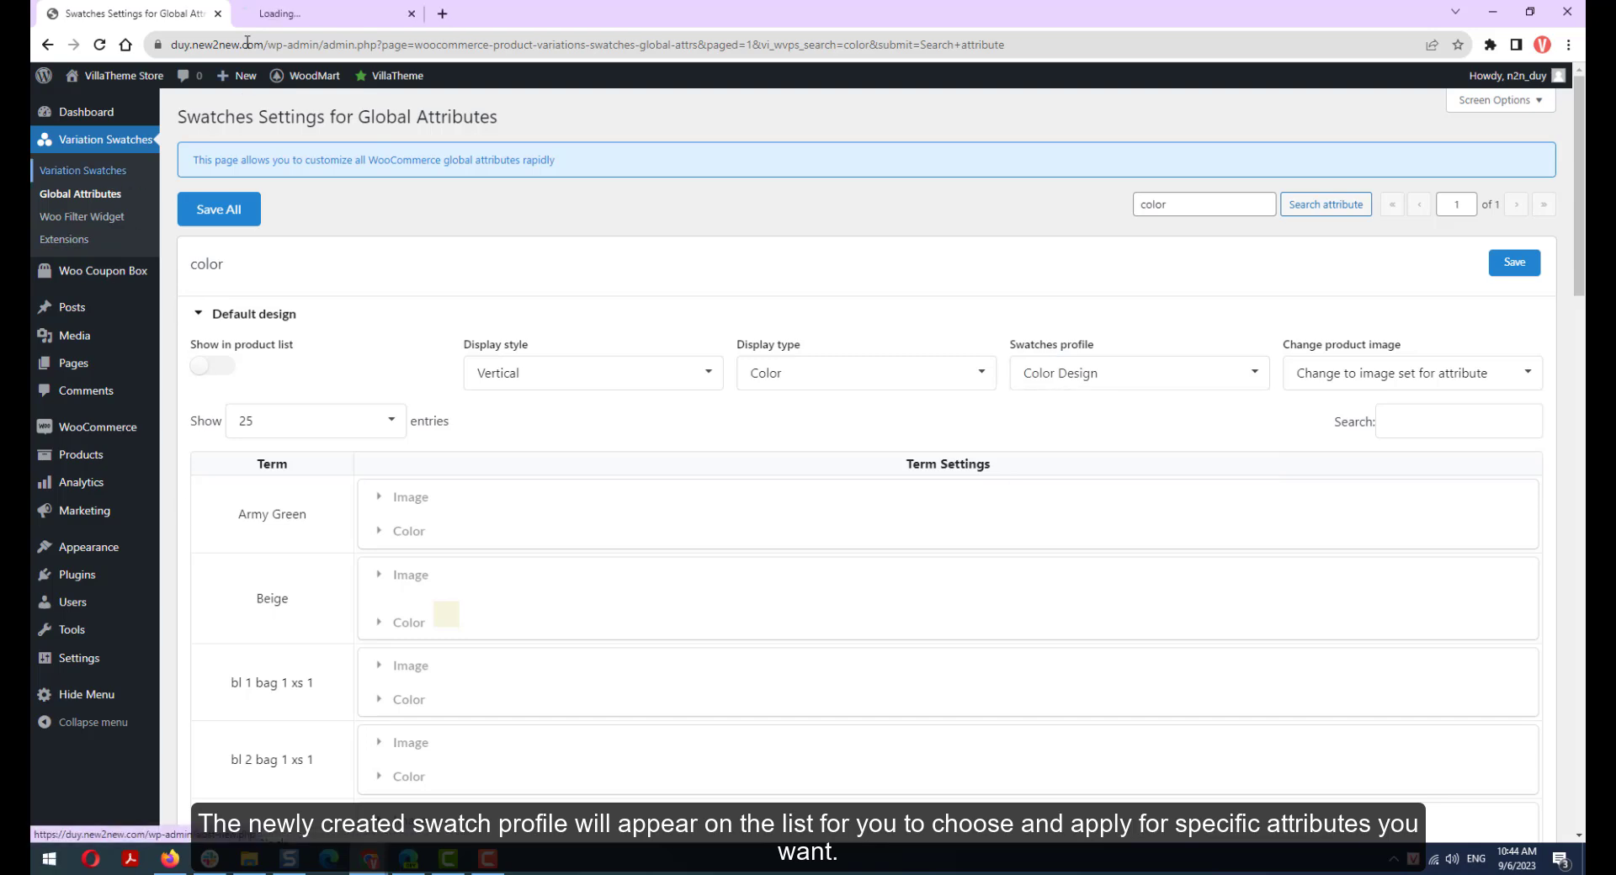
key("ctrl+Tab")
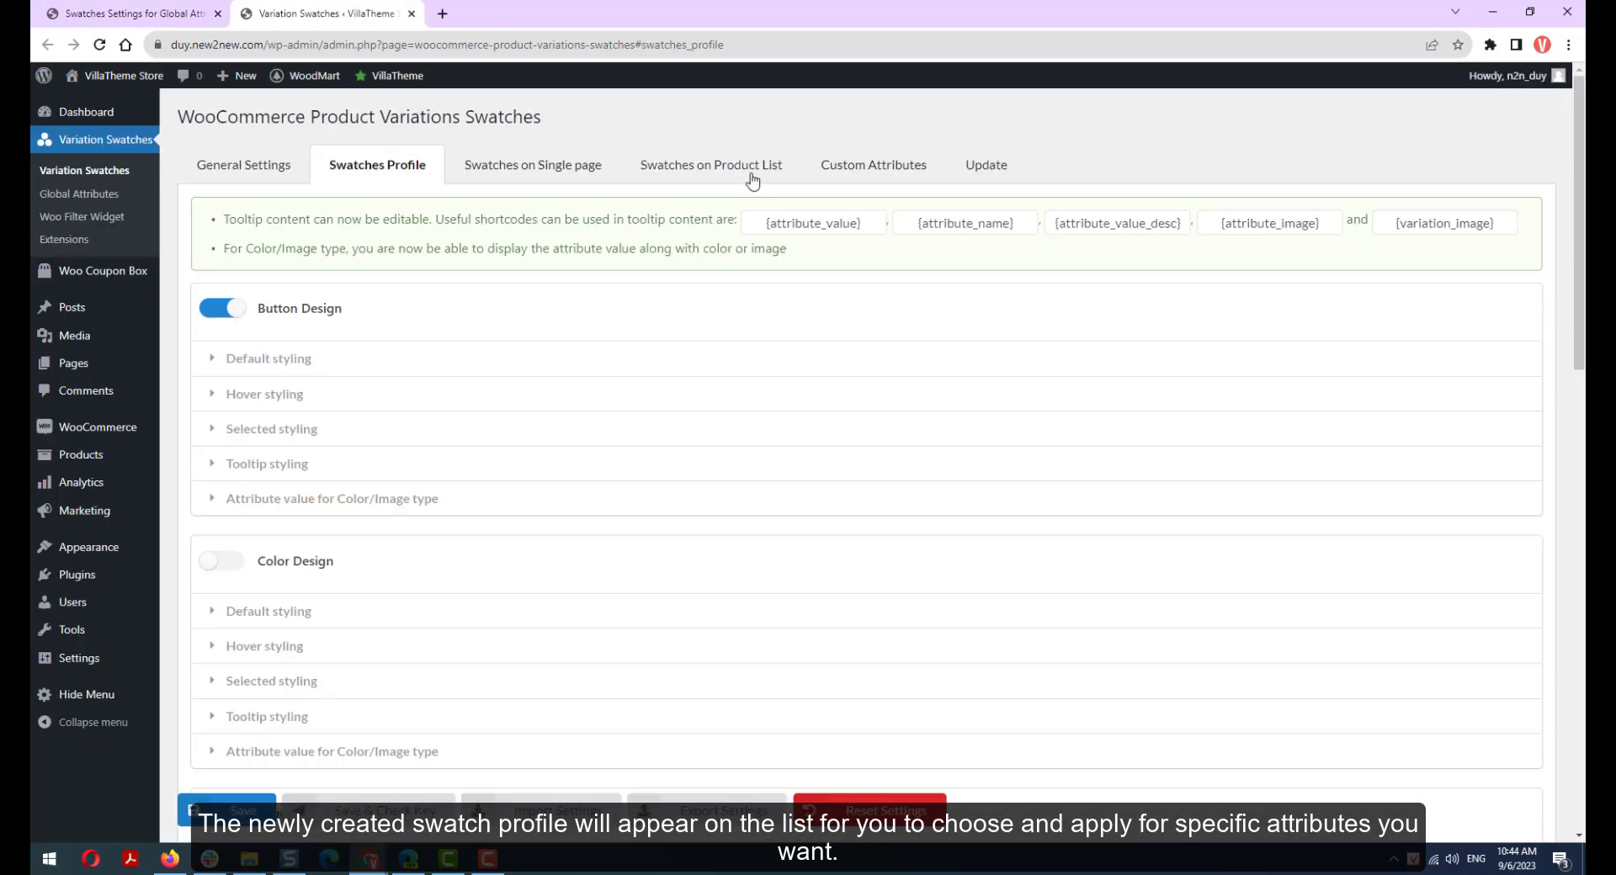
left_click(835, 162)
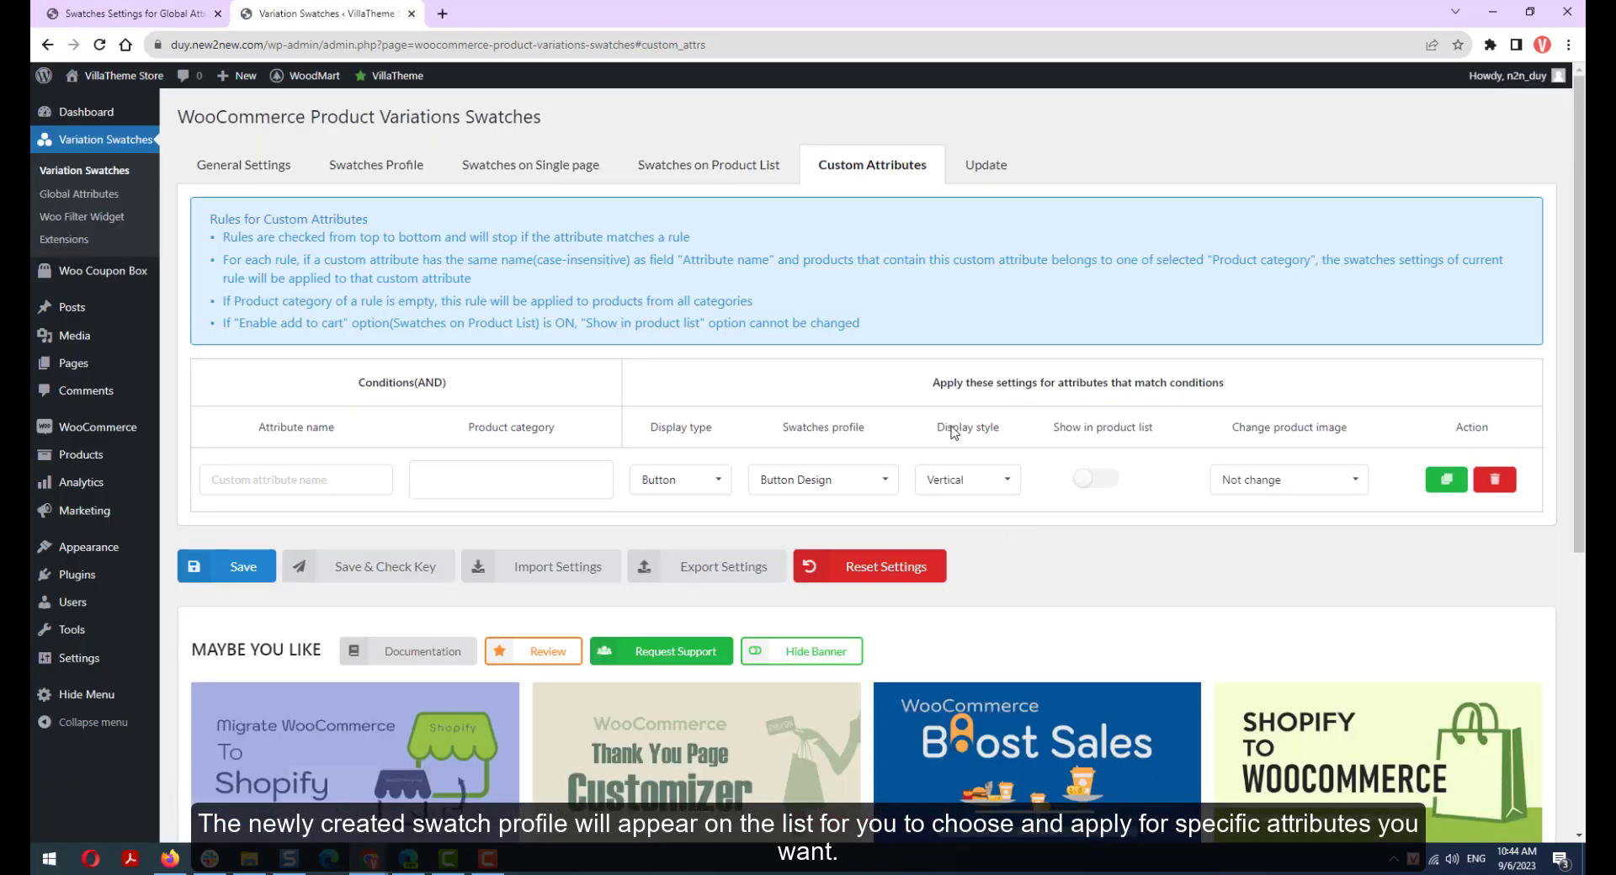
left_click(766, 488)
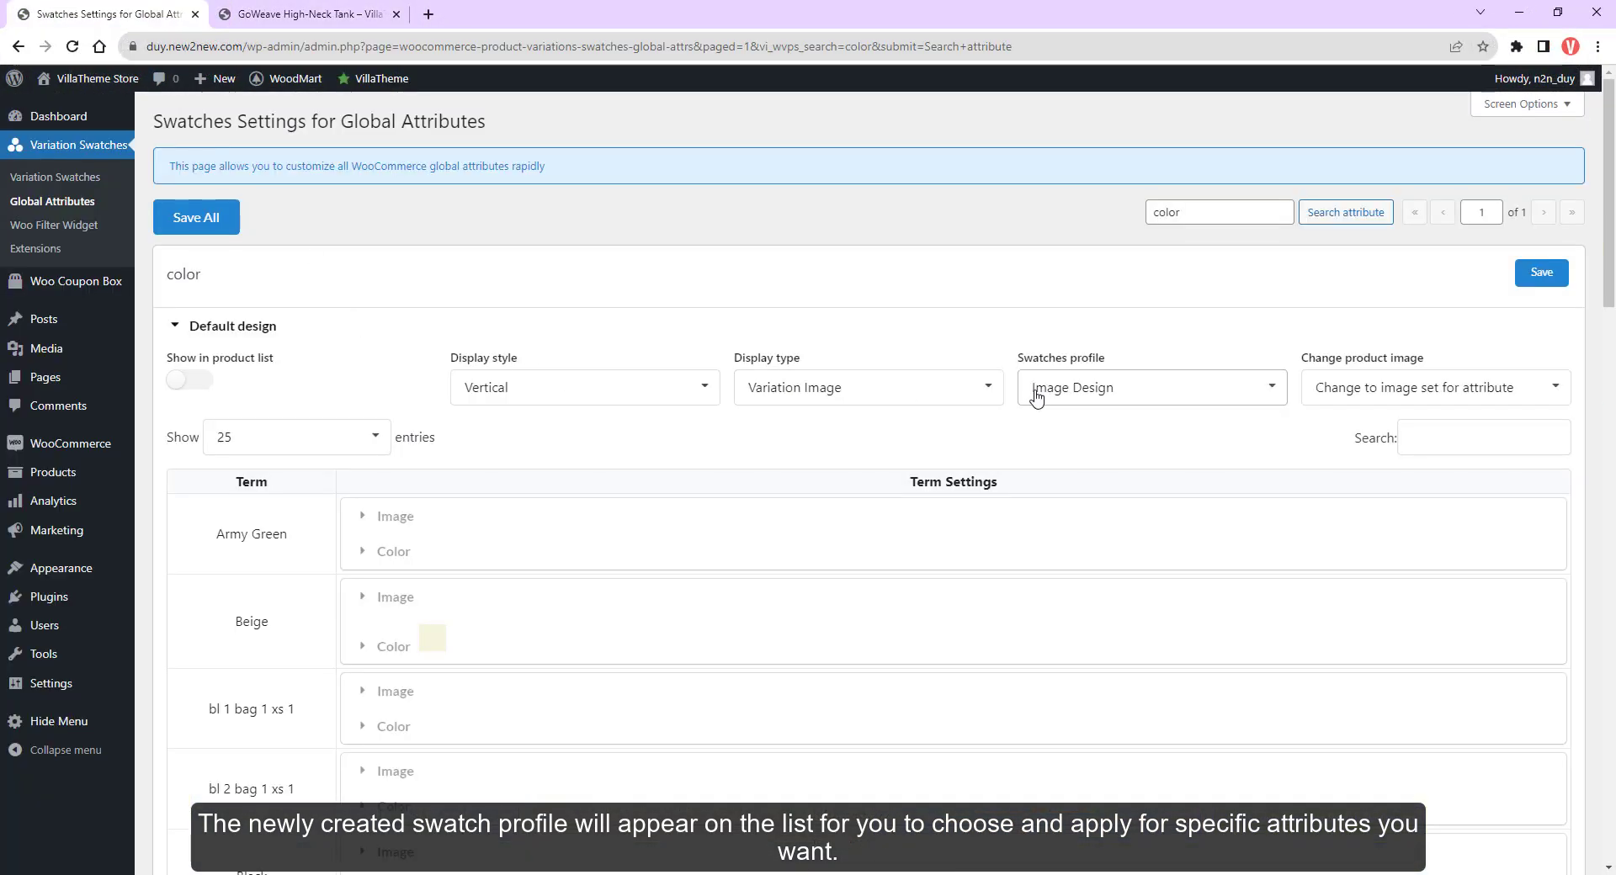
left_click(1044, 389)
left_click(1084, 524)
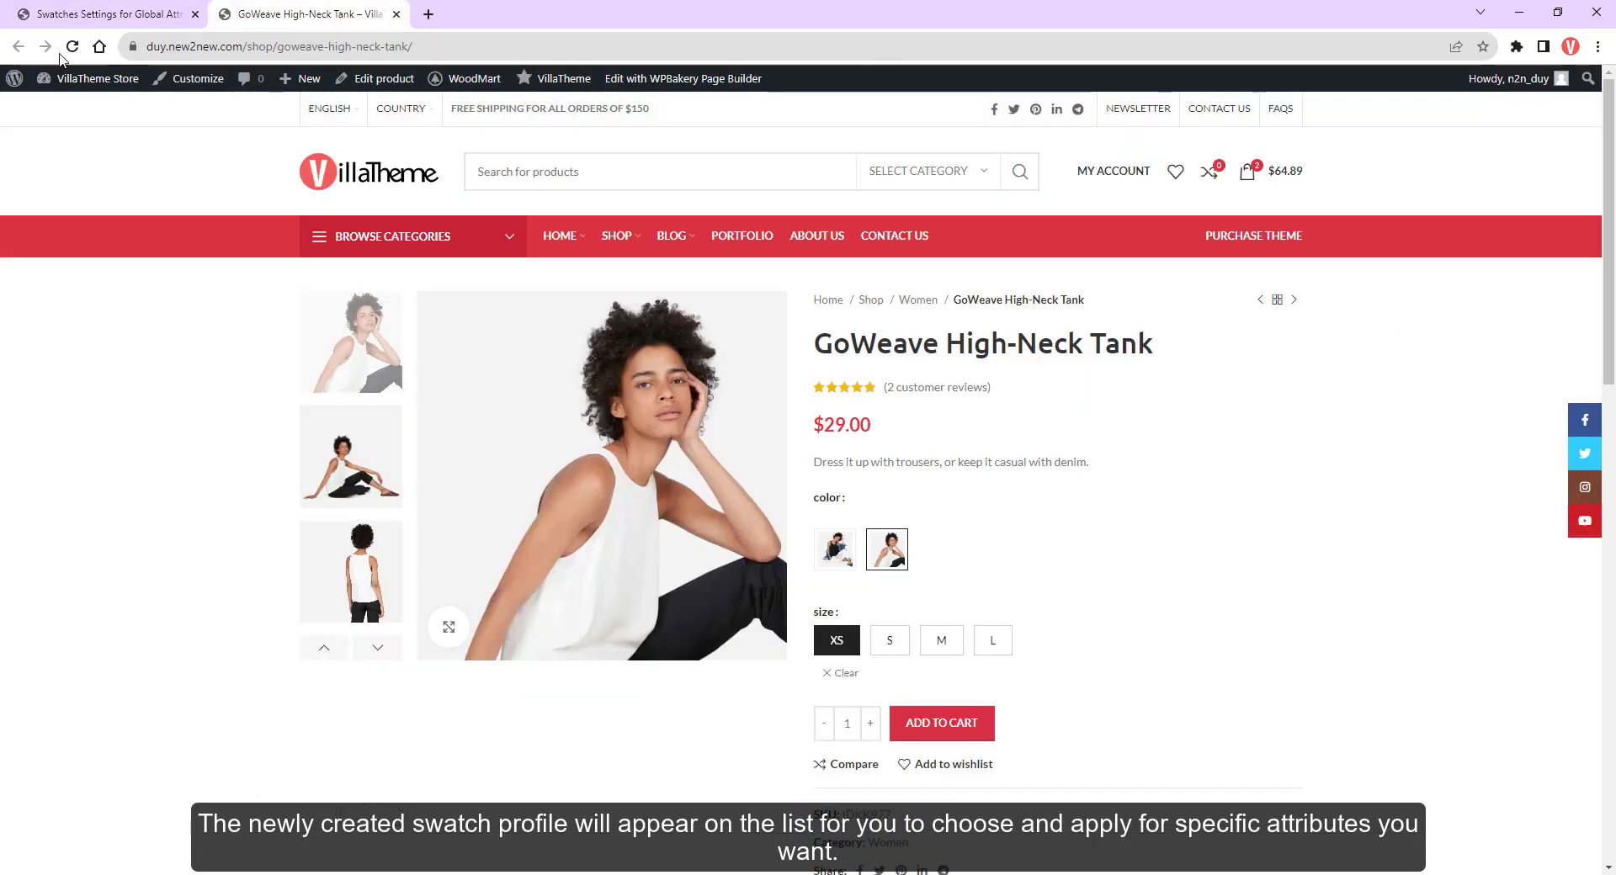
key("F5")
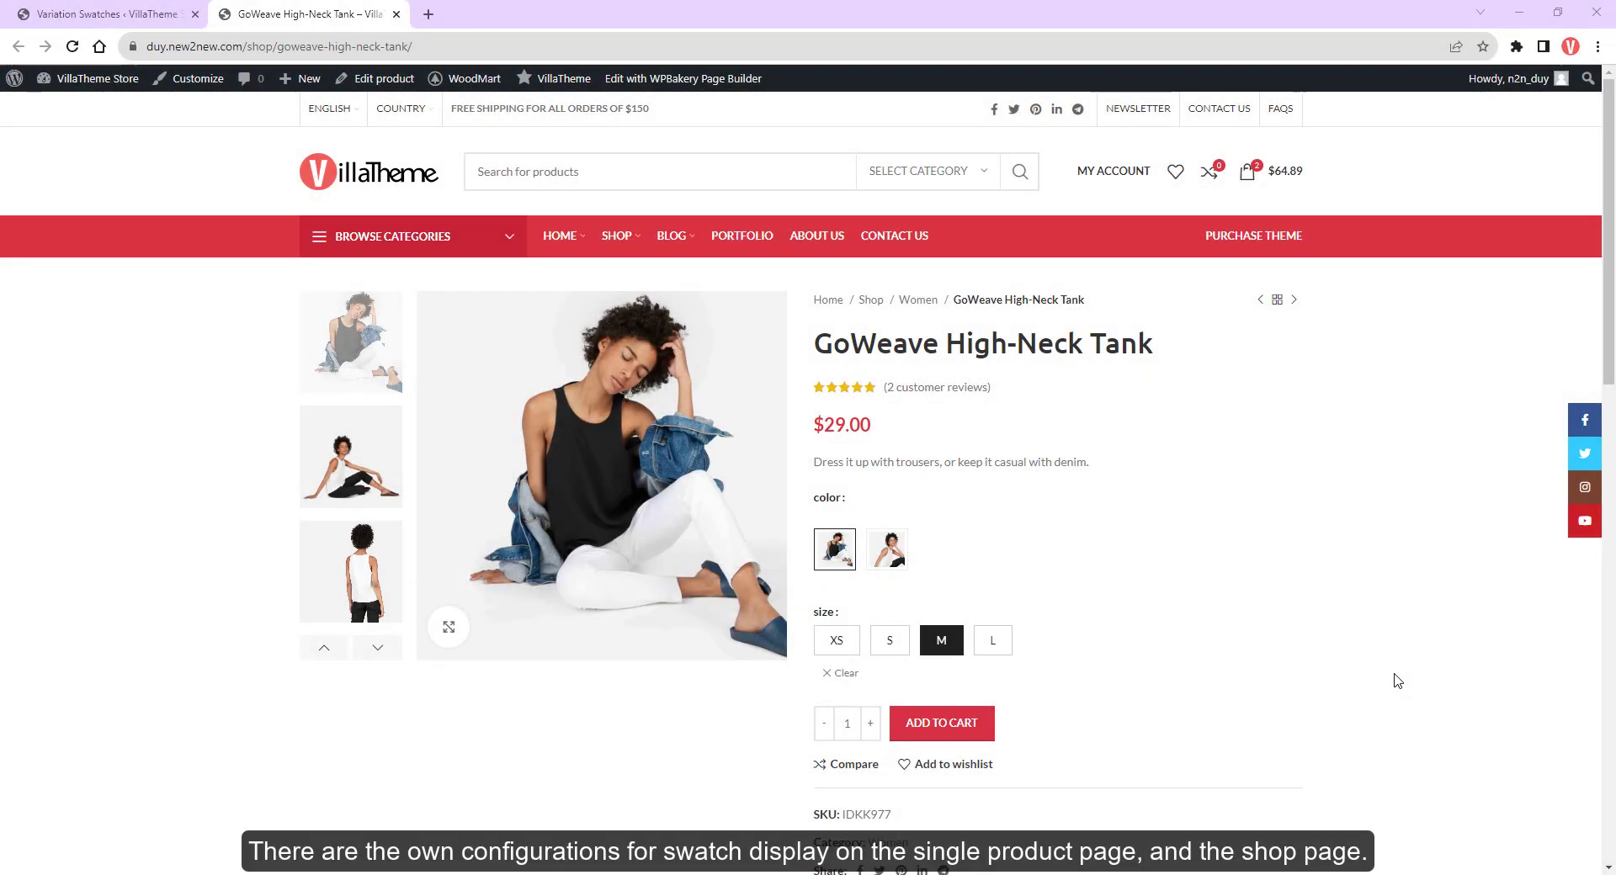
scroll(1396, 682, "down", 1)
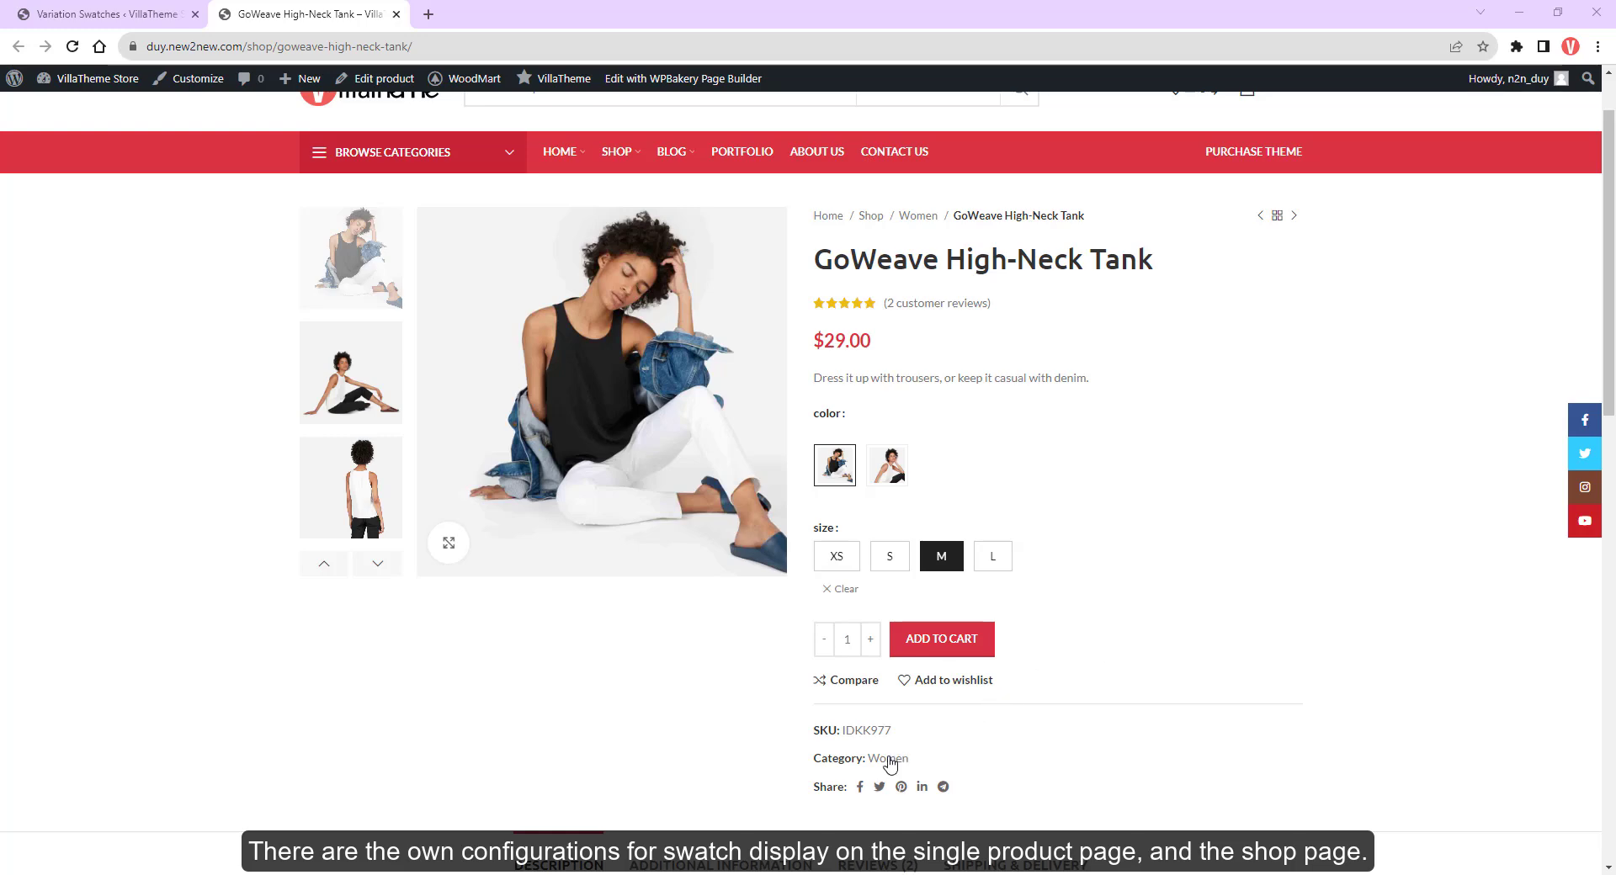
Browse the swatches on the Women category grid, then bring up the Swatches on Single page settings.
left_click(890, 760)
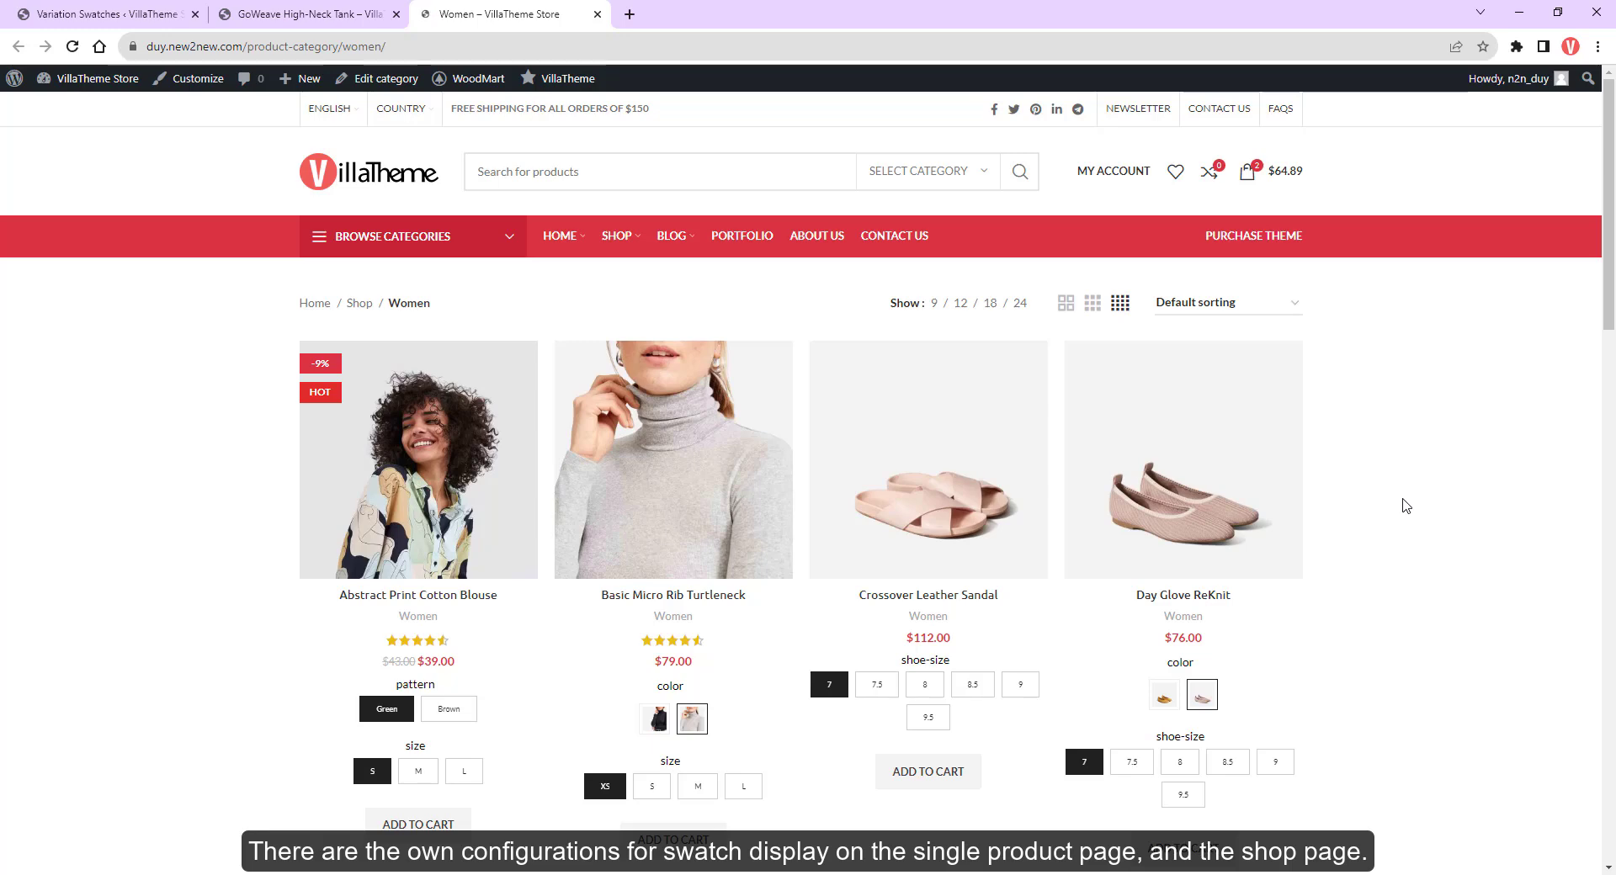
scroll(1404, 505, "down", 2)
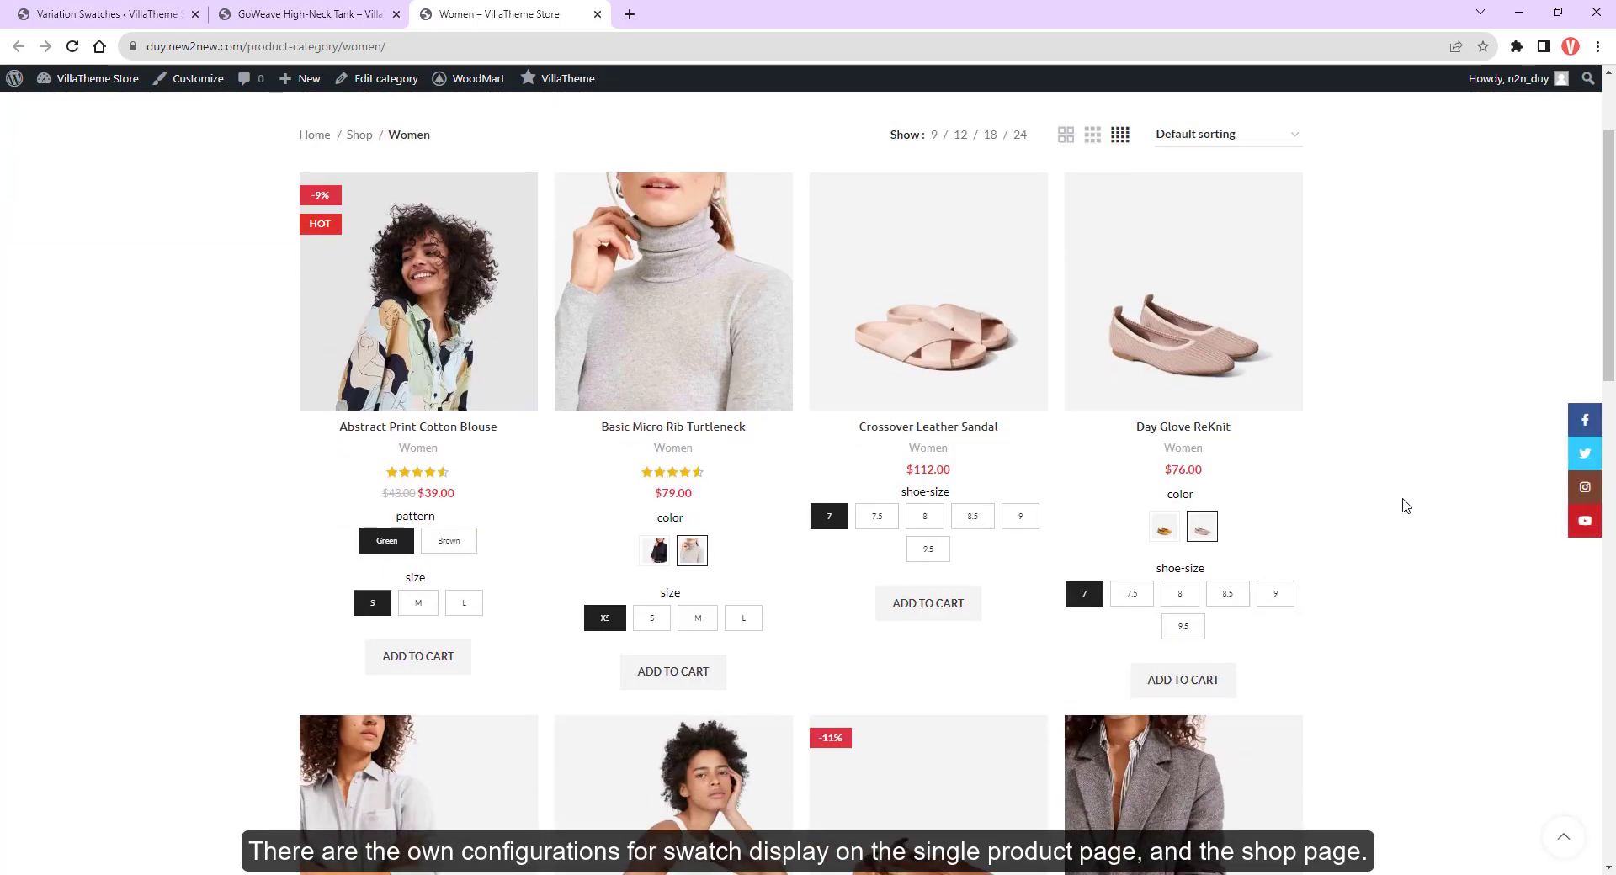
scroll(1404, 505, "down", 10)
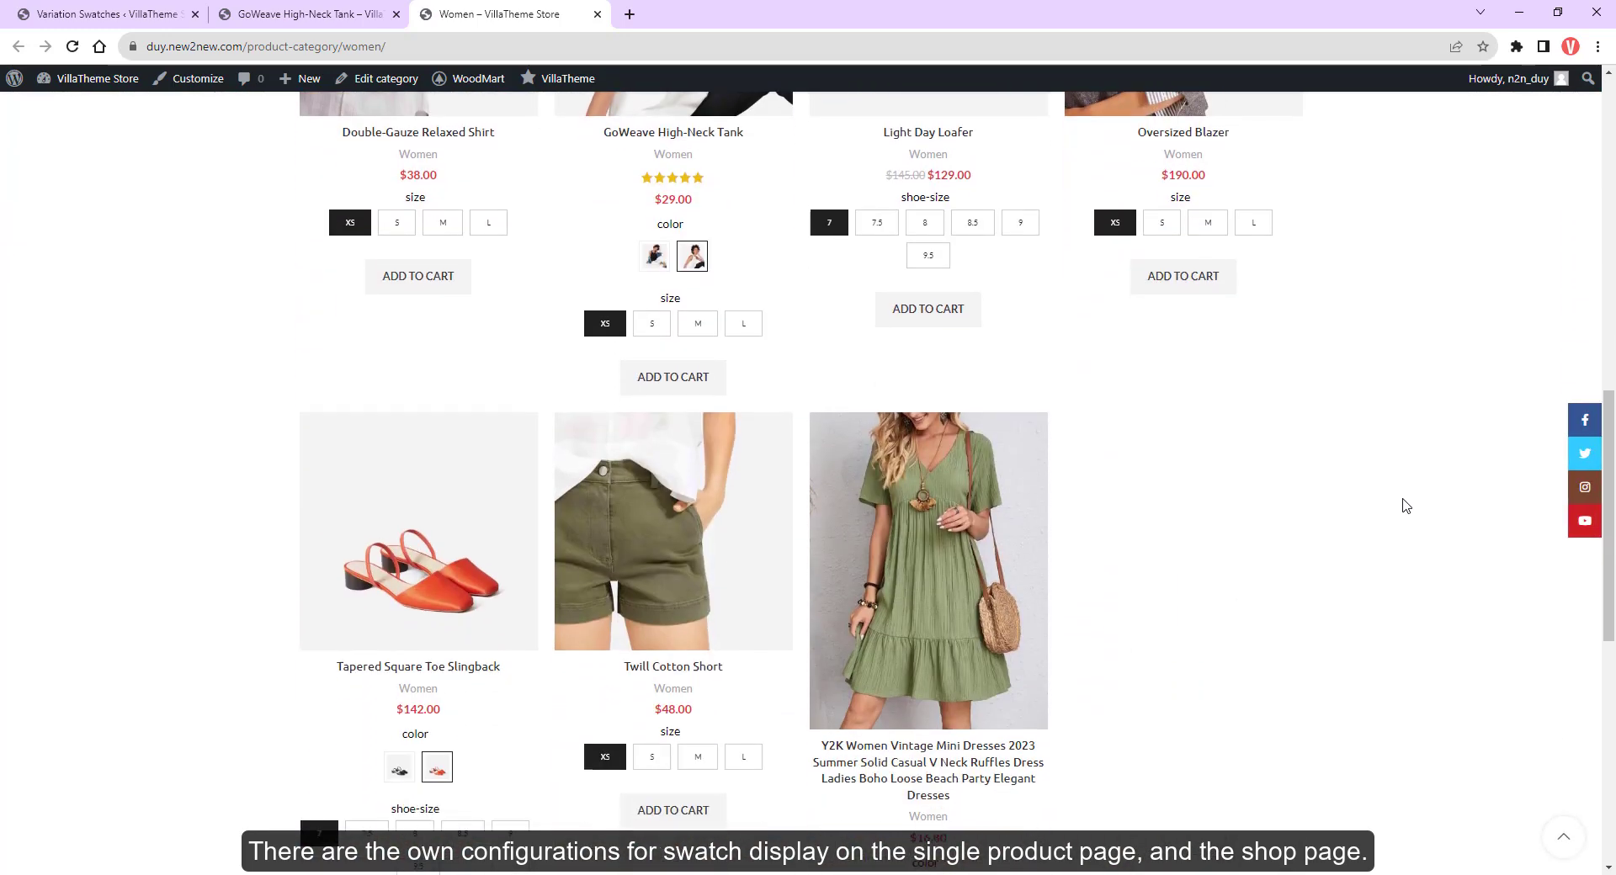
scroll(1404, 505, "down", 2)
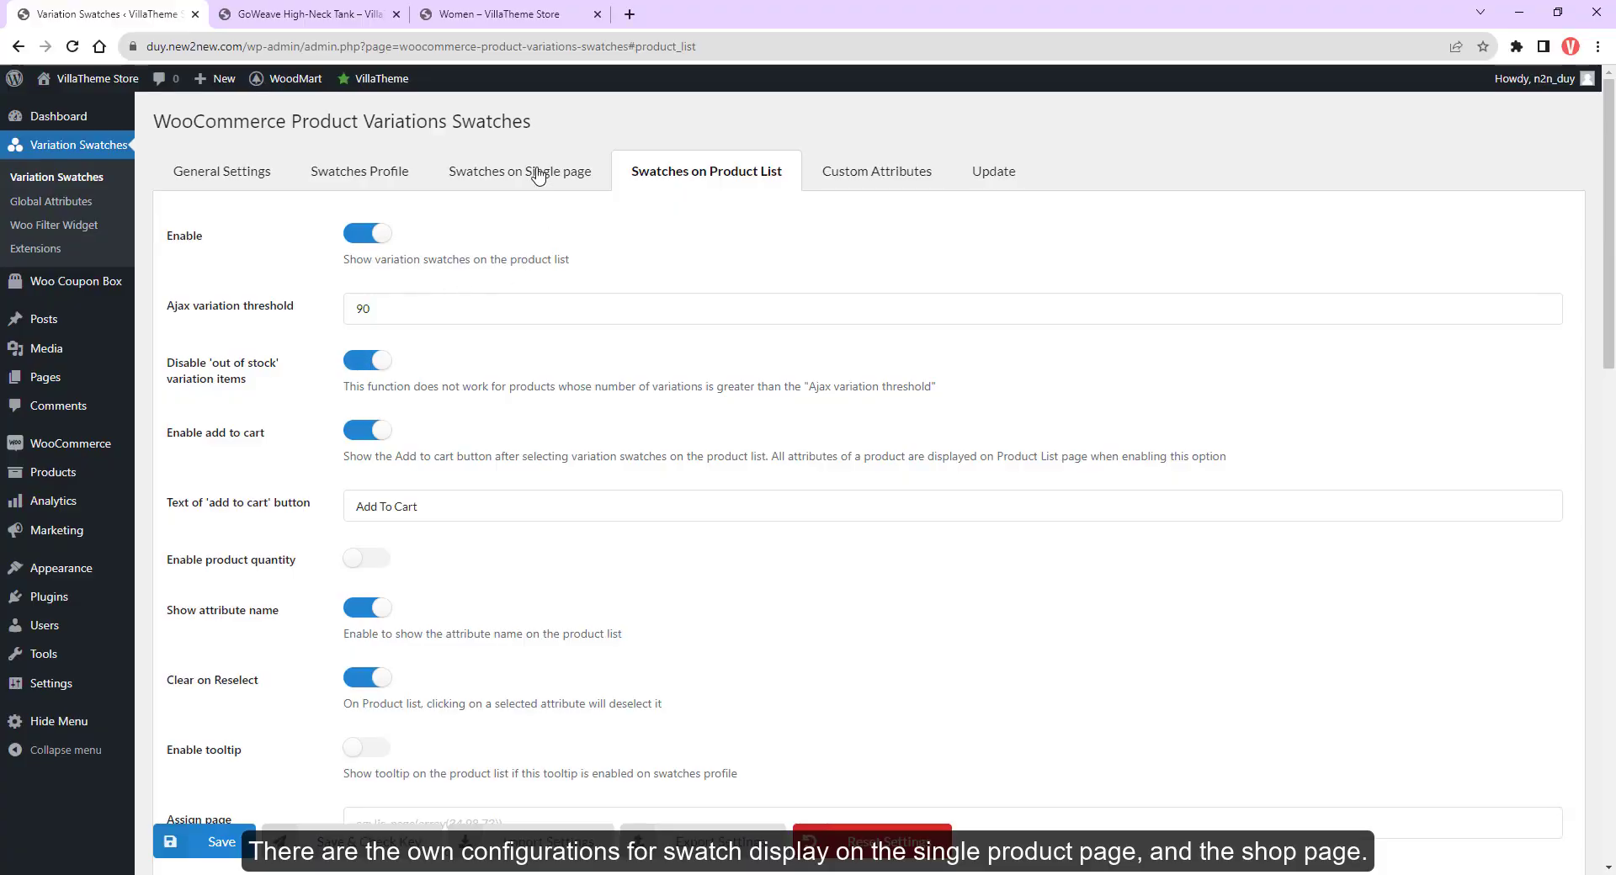
left_click(539, 173)
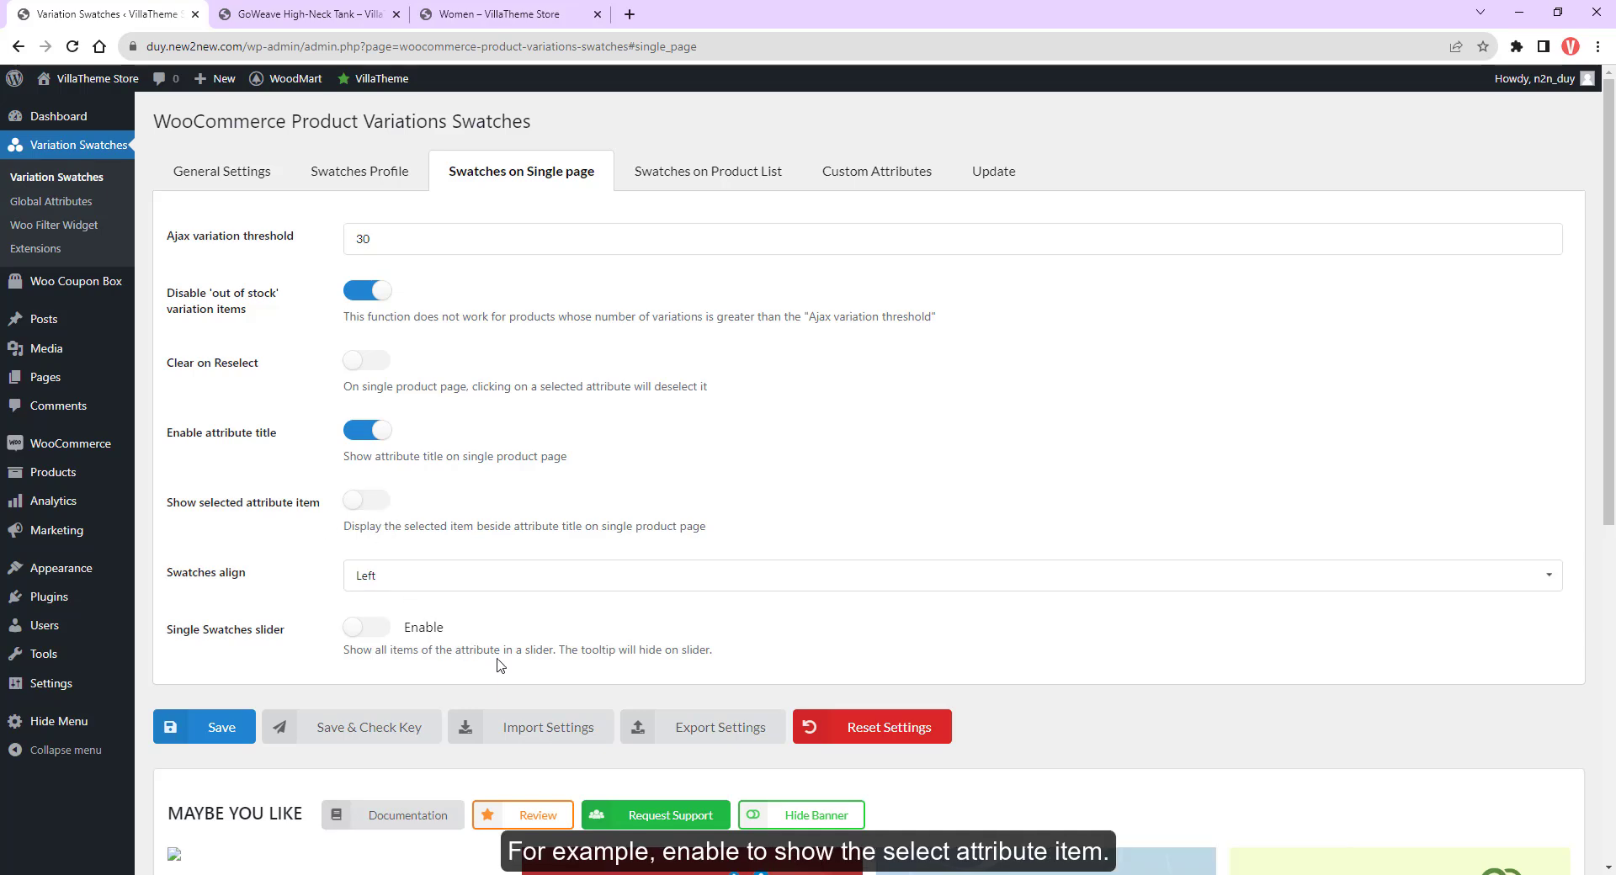
Enable Show selected attribute item in the single page swatch settings and save.
left_click(284, 9)
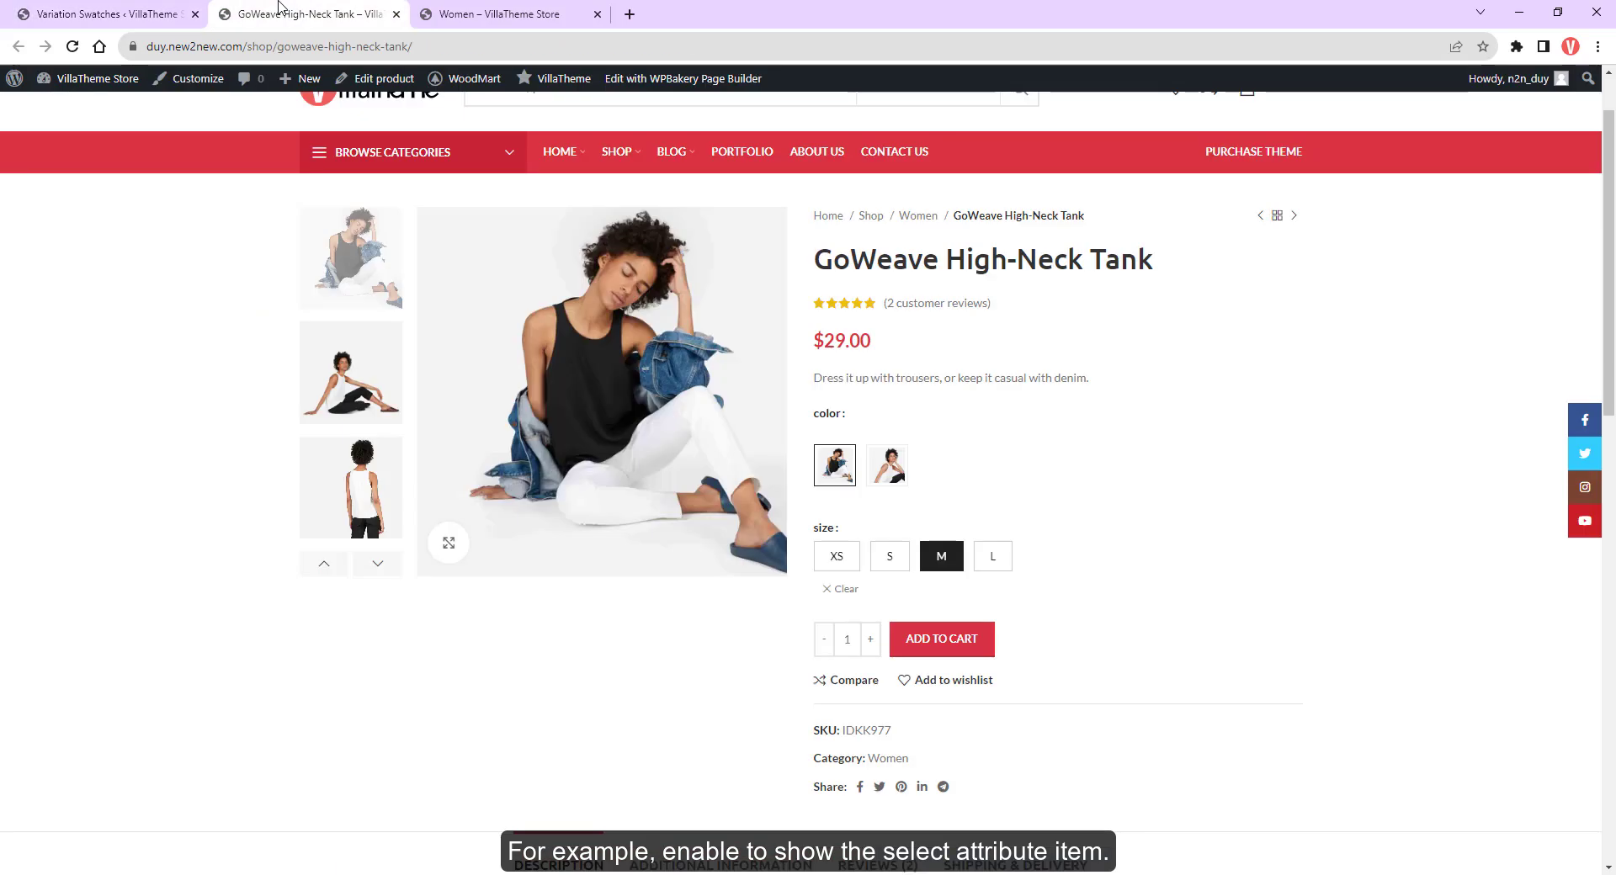
left_click(886, 476)
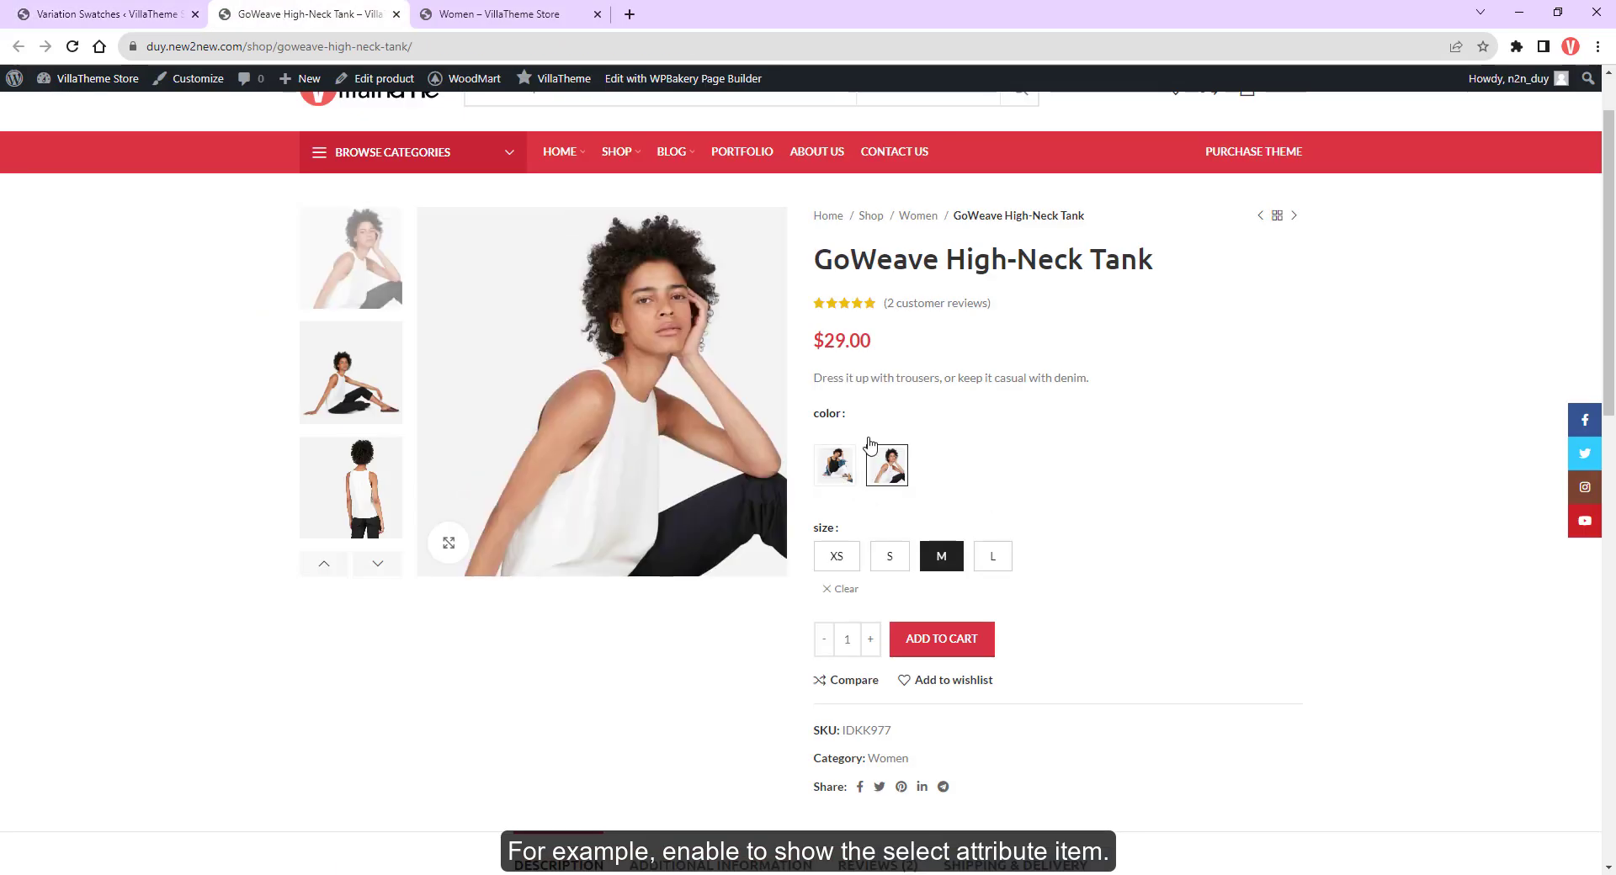
left_click(107, 13)
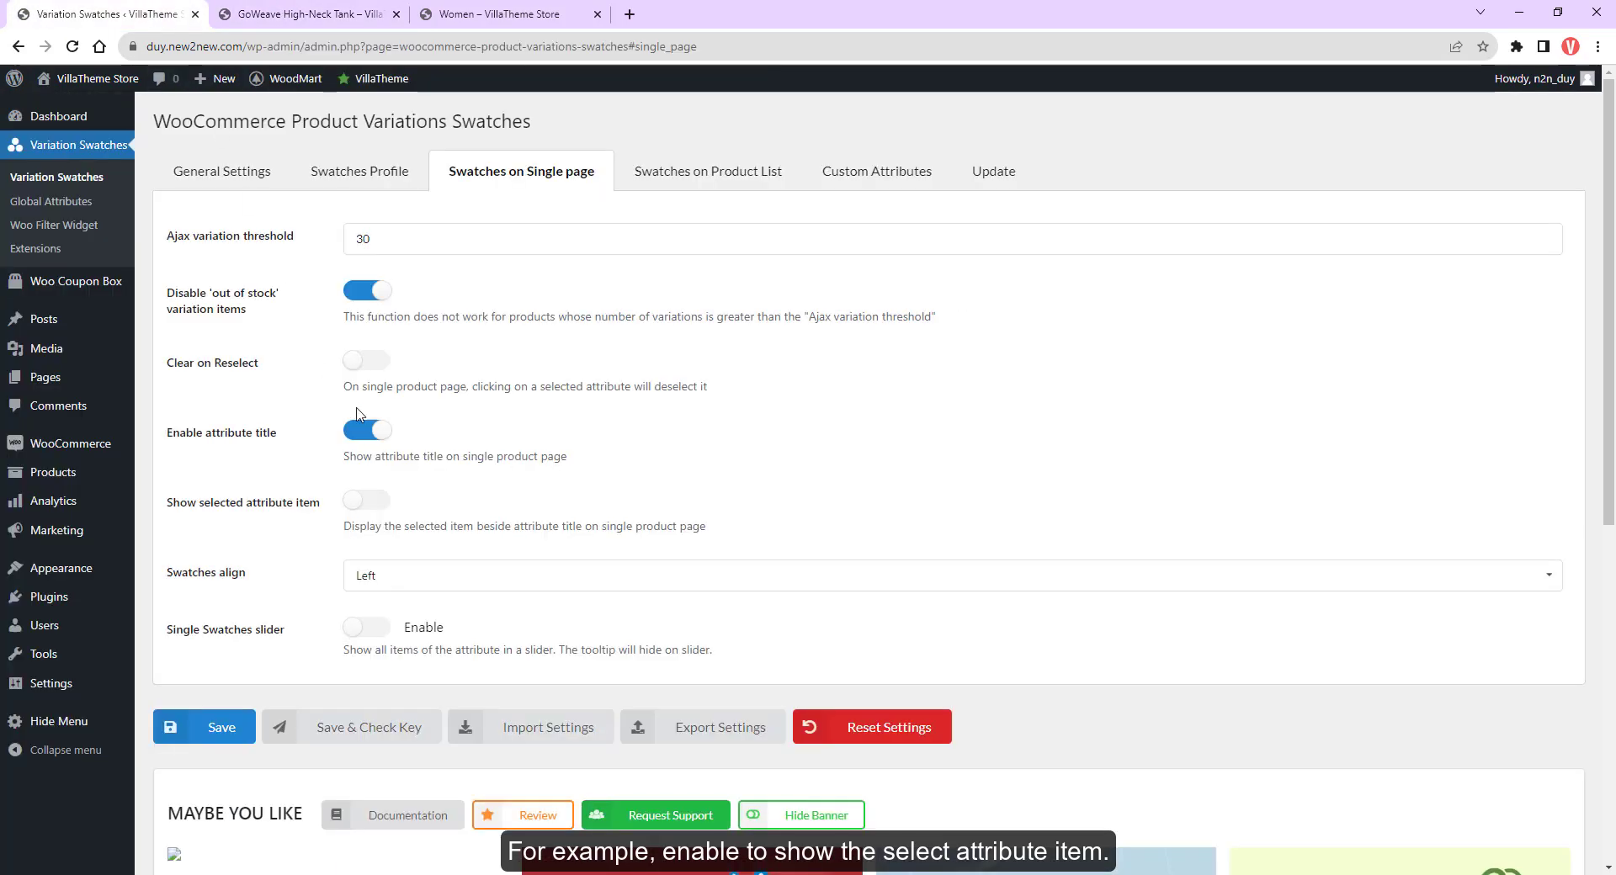
left_click(357, 498)
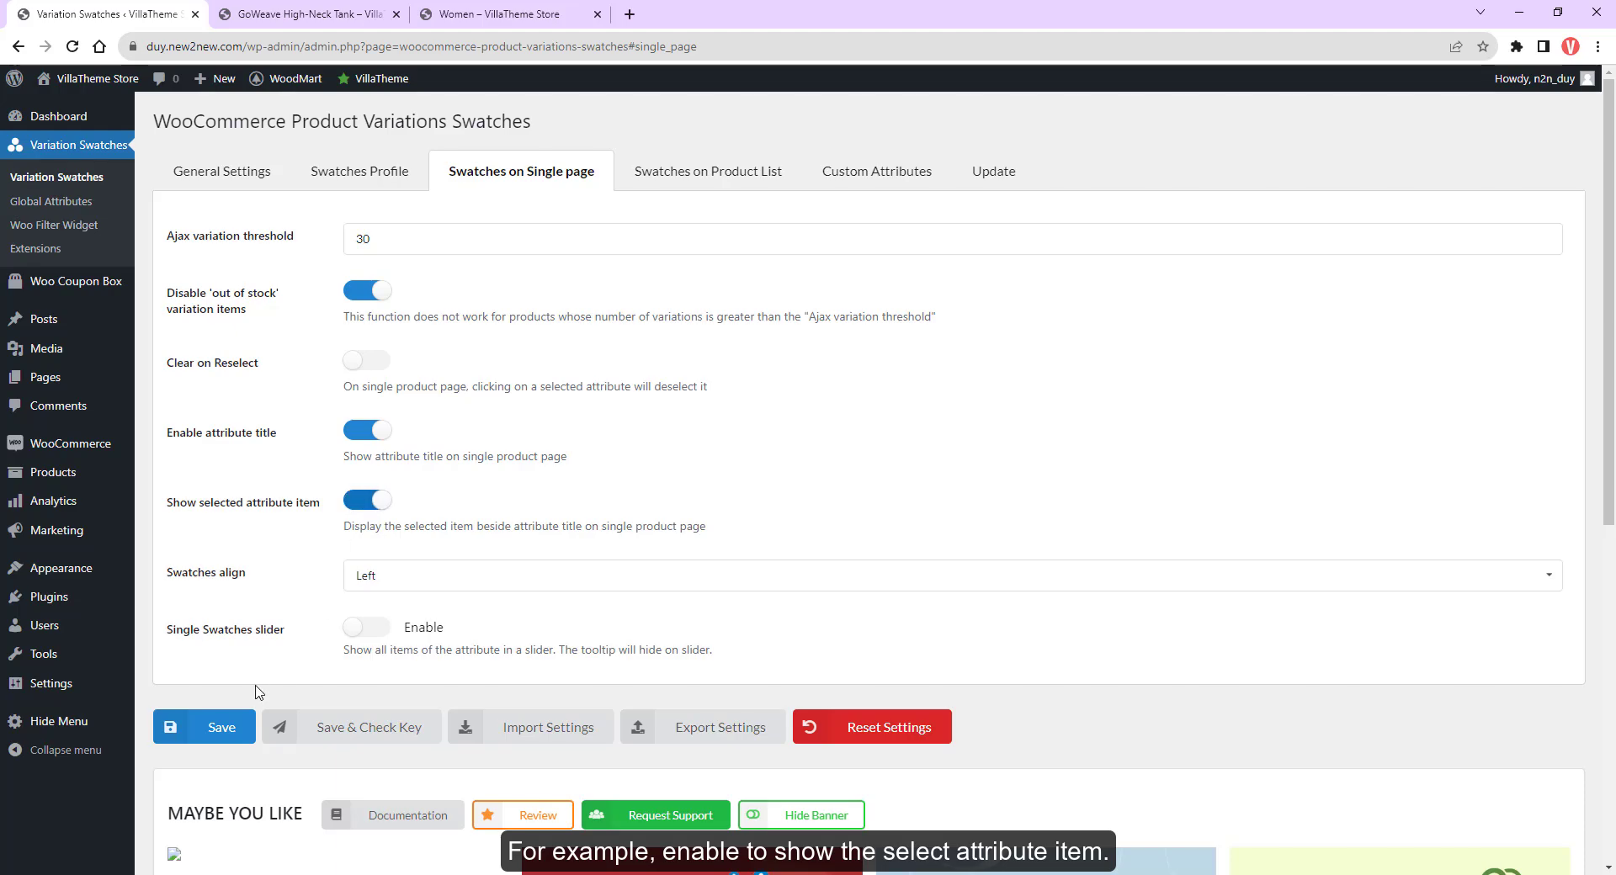
left_click(232, 738)
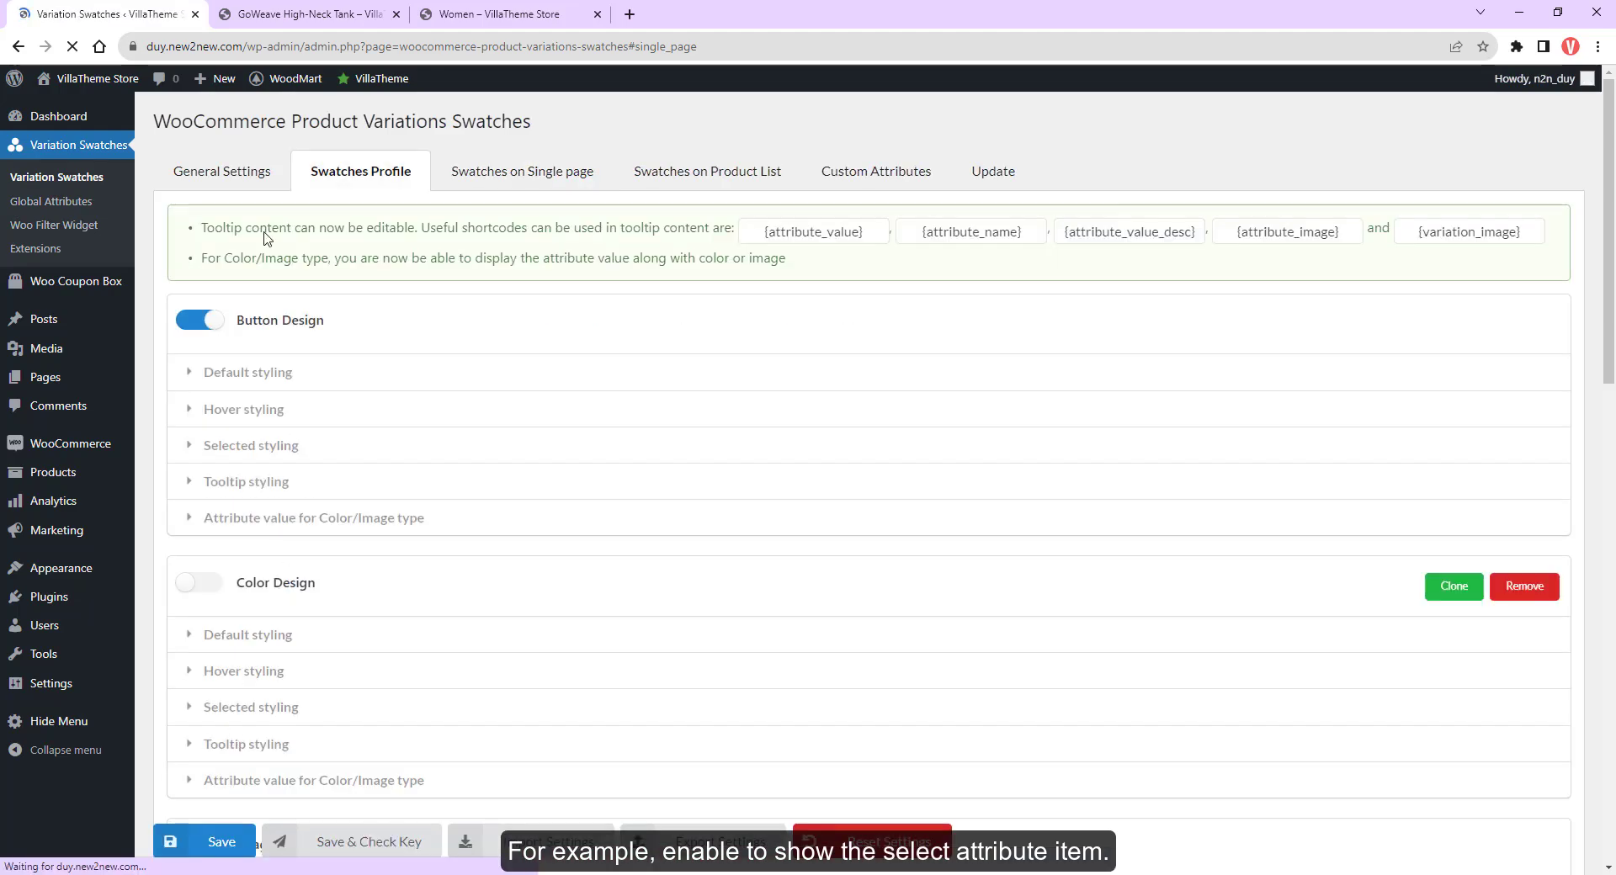
Reload the tank page and pick black, white and size M to check the labels.
left_click(303, 13)
left_click(72, 47)
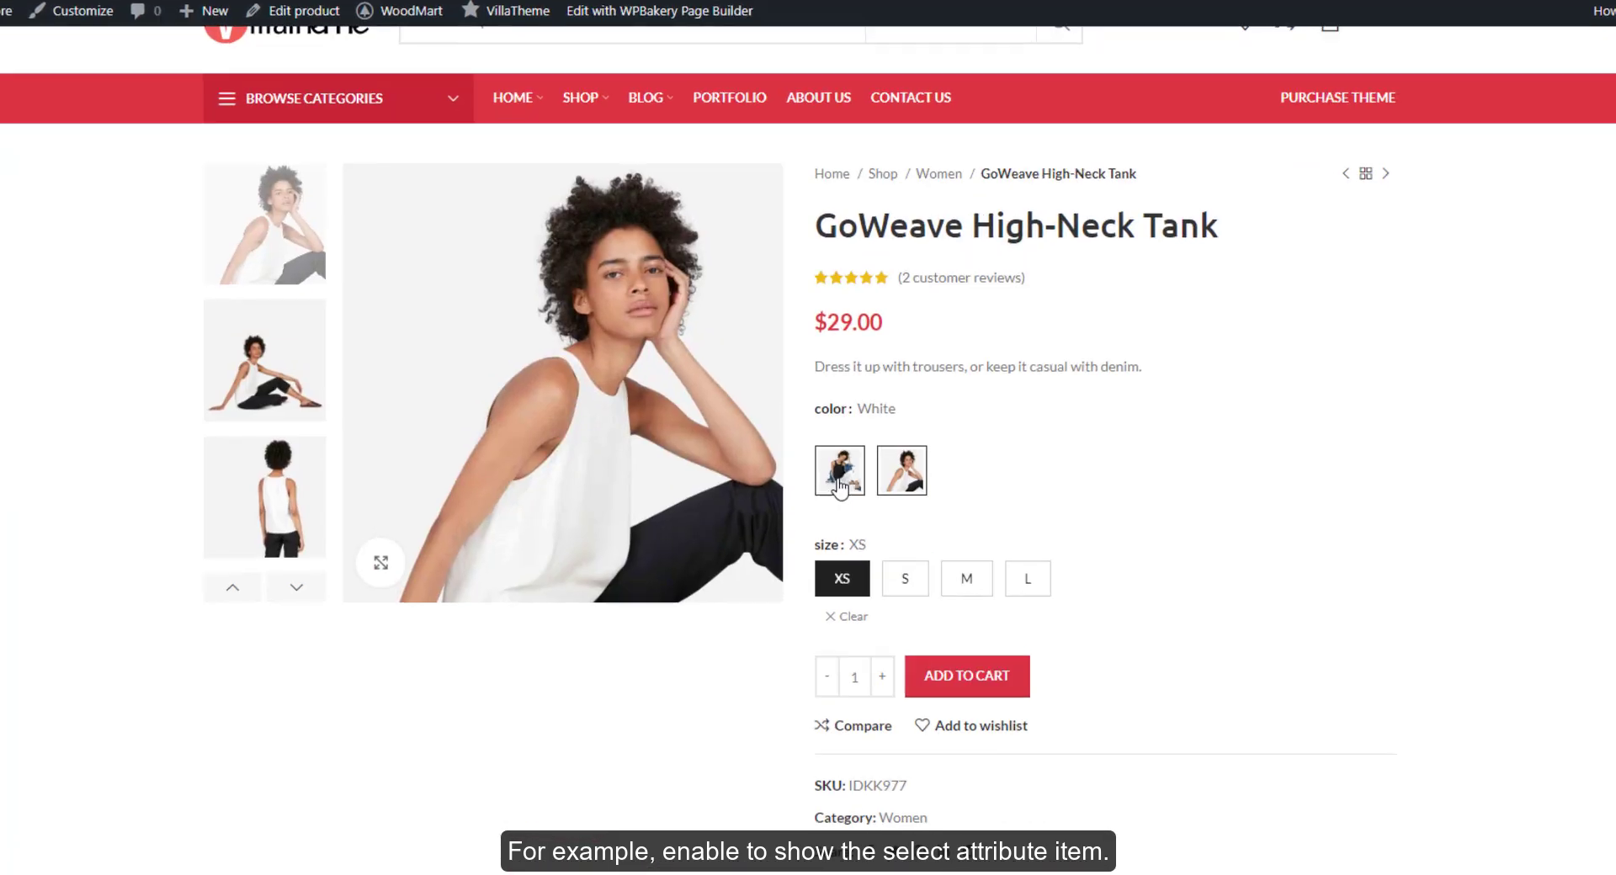
left_click(840, 486)
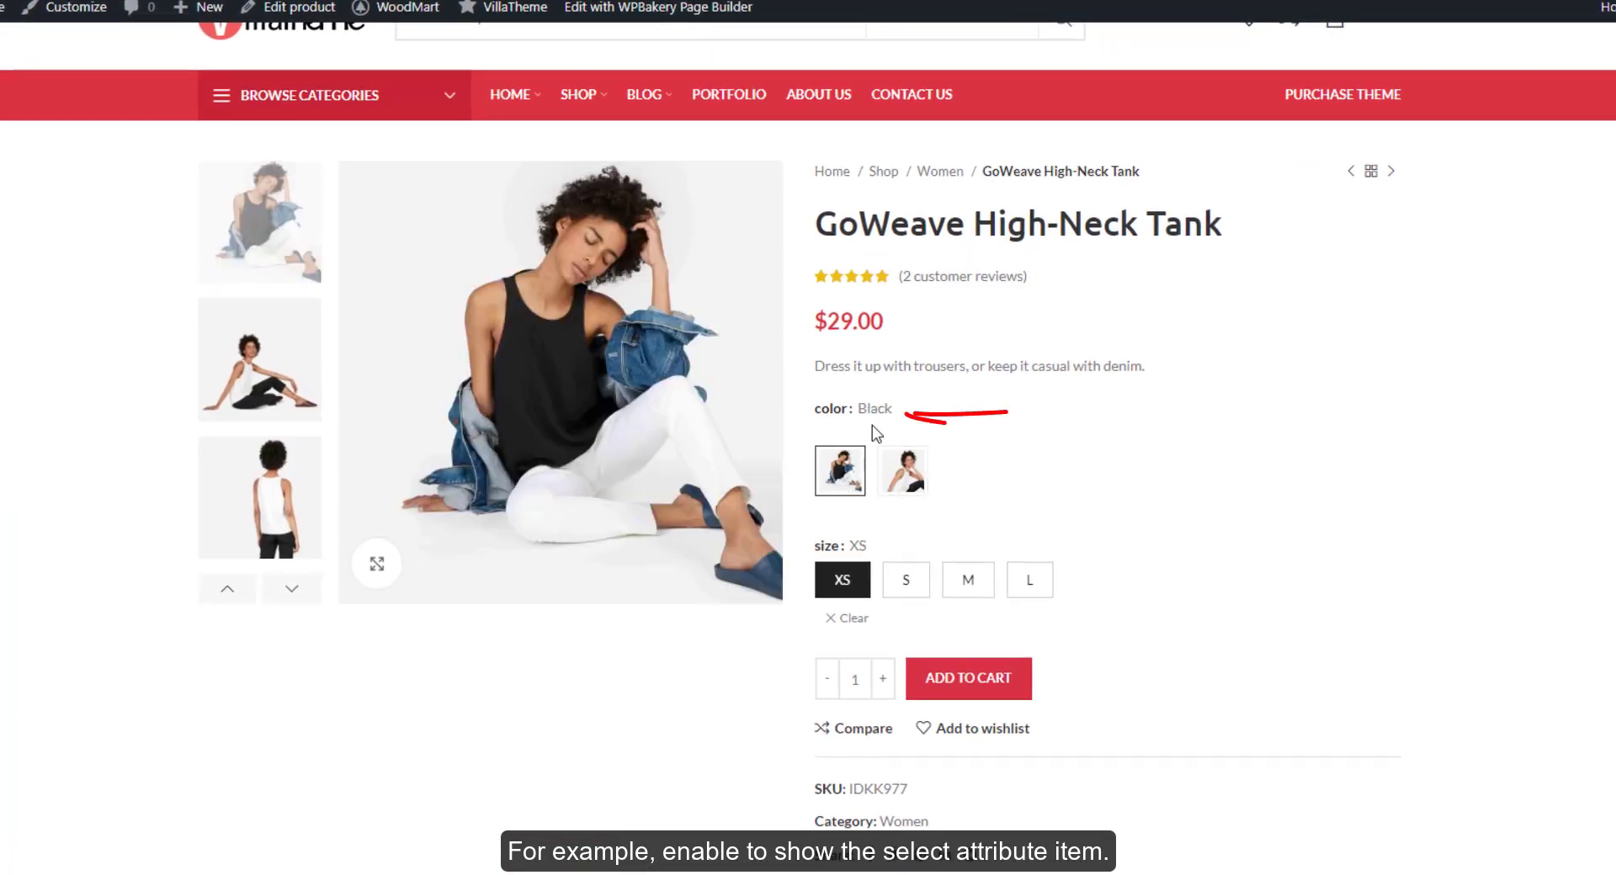
left_click(903, 471)
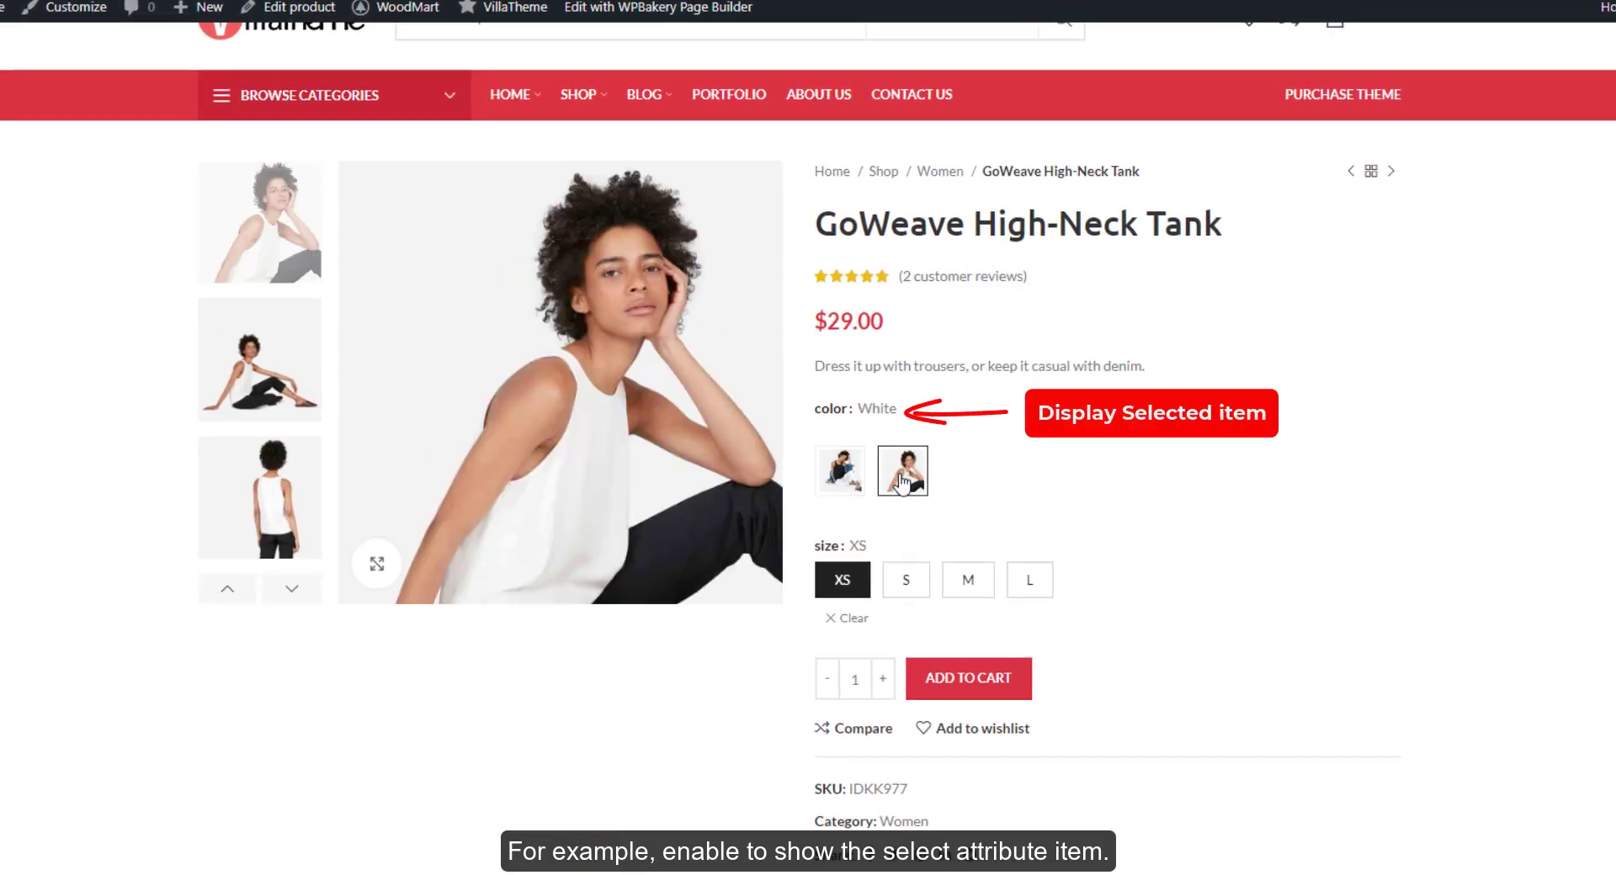
left_click(956, 589)
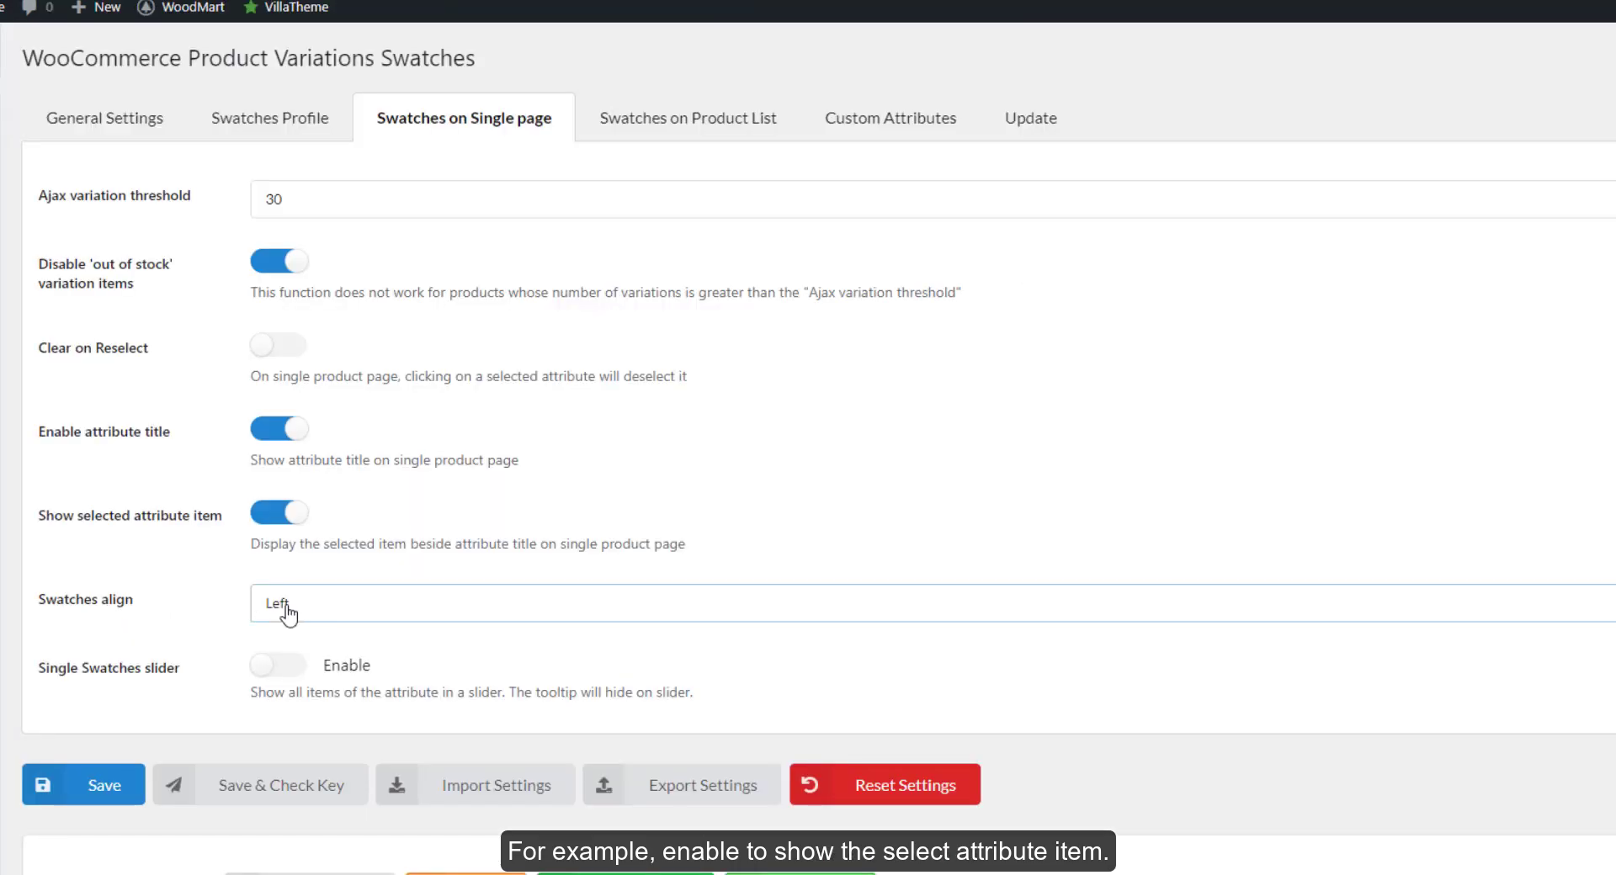
Set Swatches align to Center, enable the Single Swatches slider, and save.
left_click(288, 611)
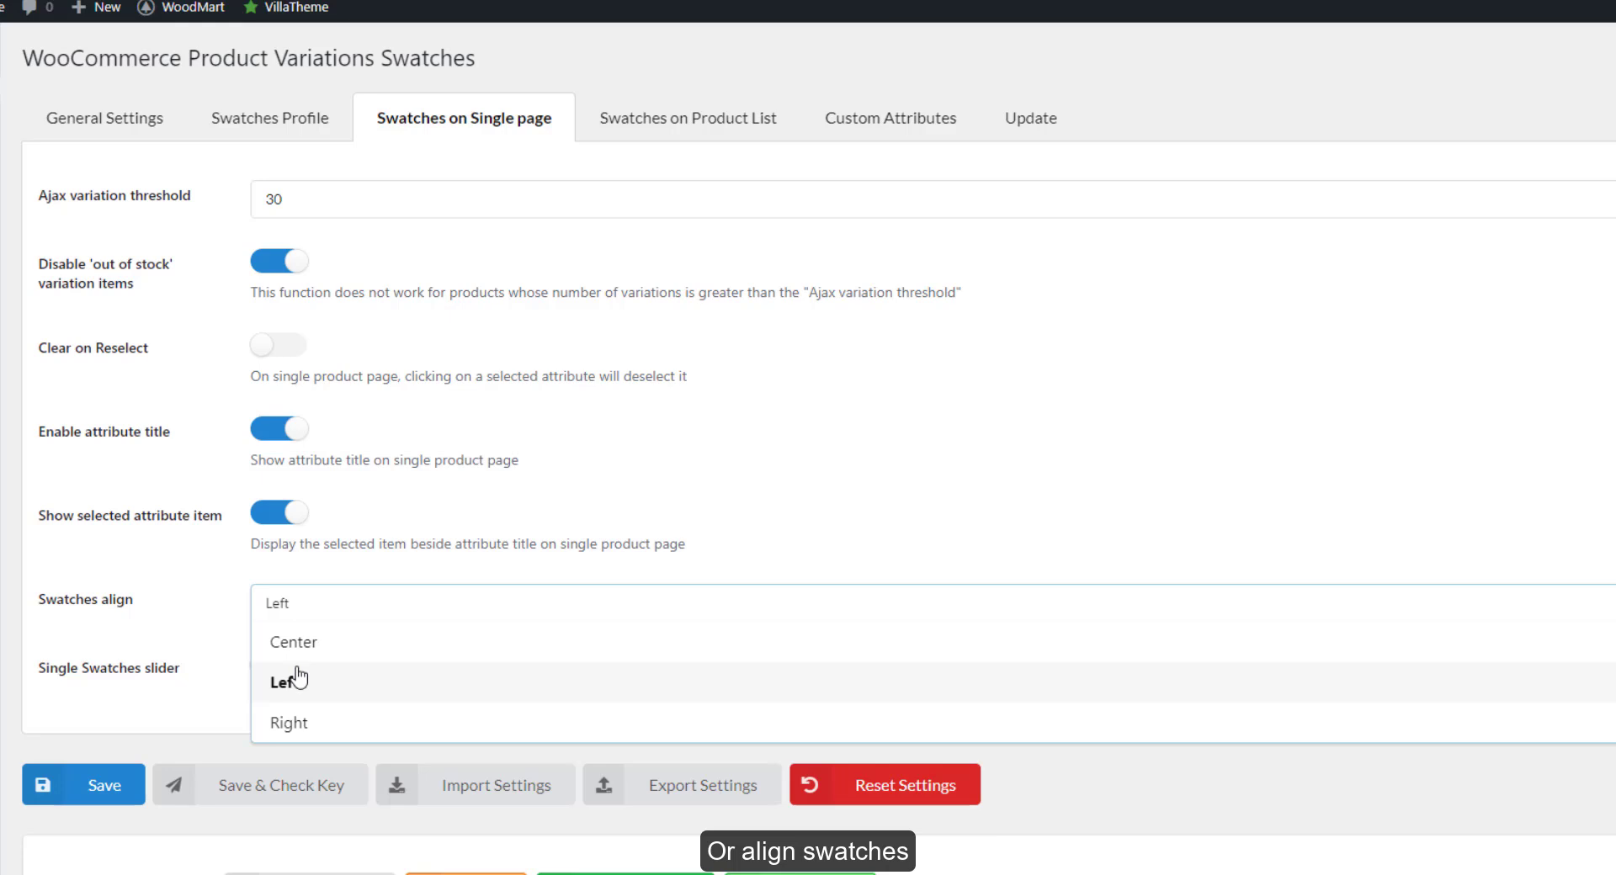
left_click(293, 642)
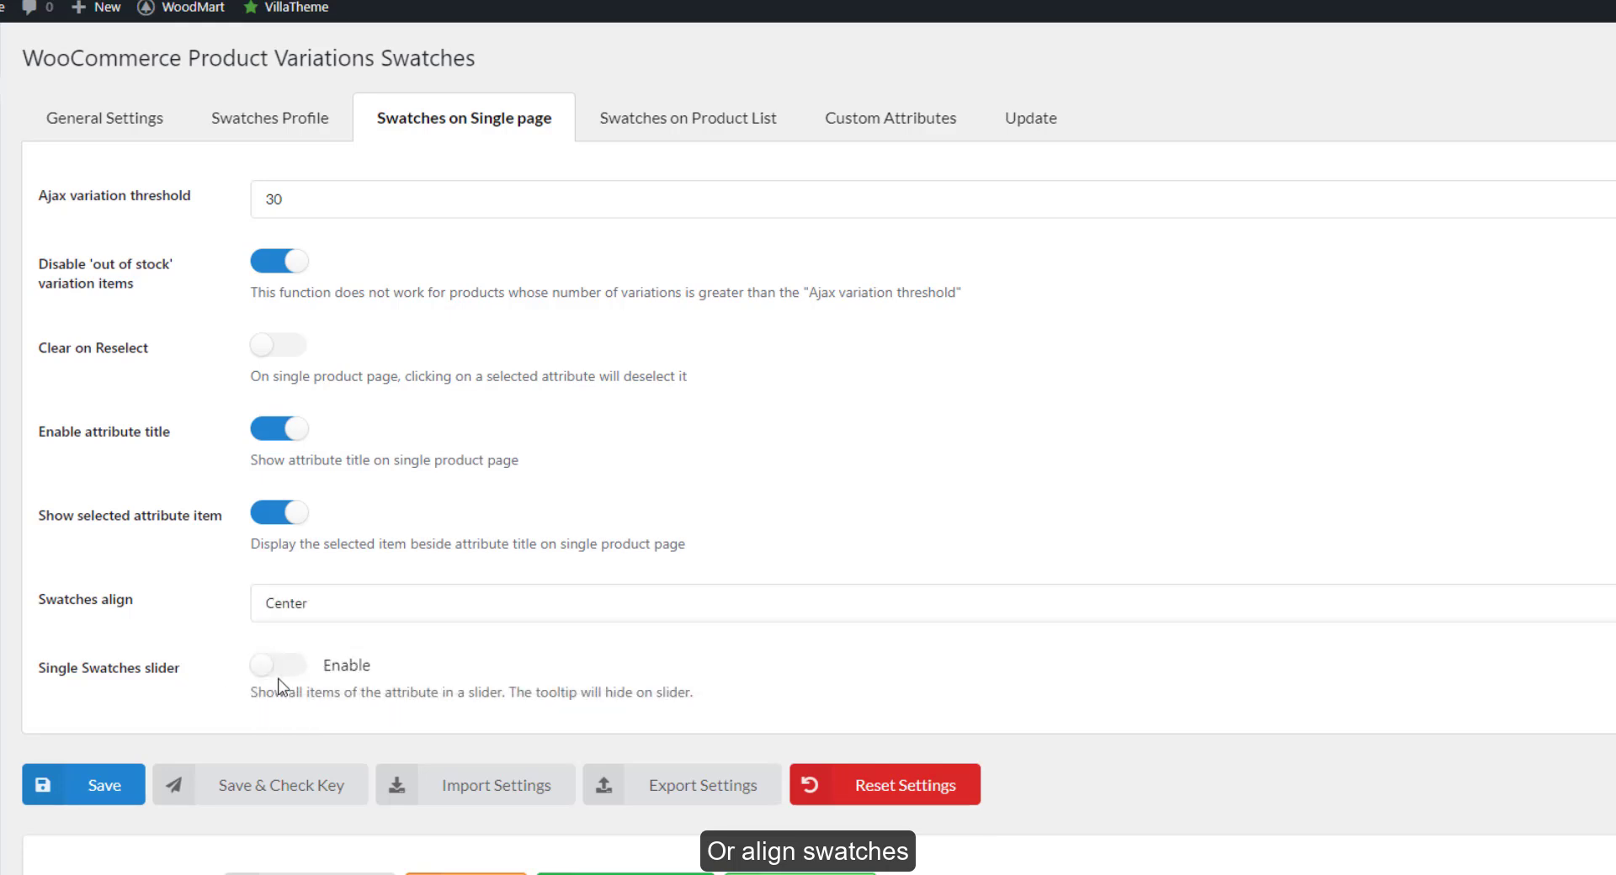
left_click(278, 677)
scroll(321, 711, "down", 2)
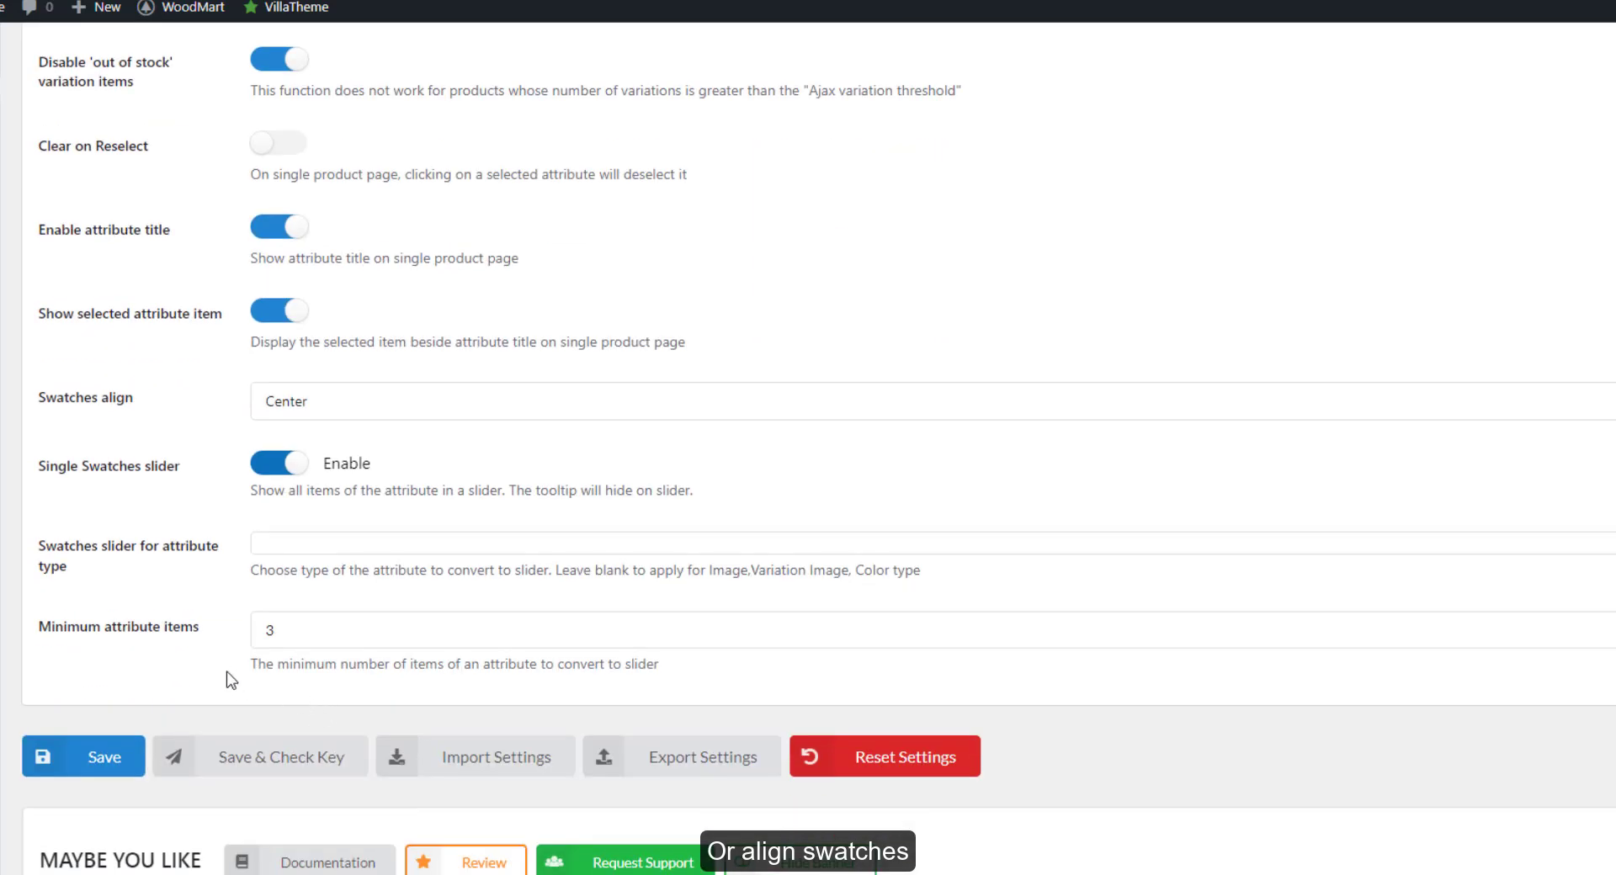
left_click(124, 756)
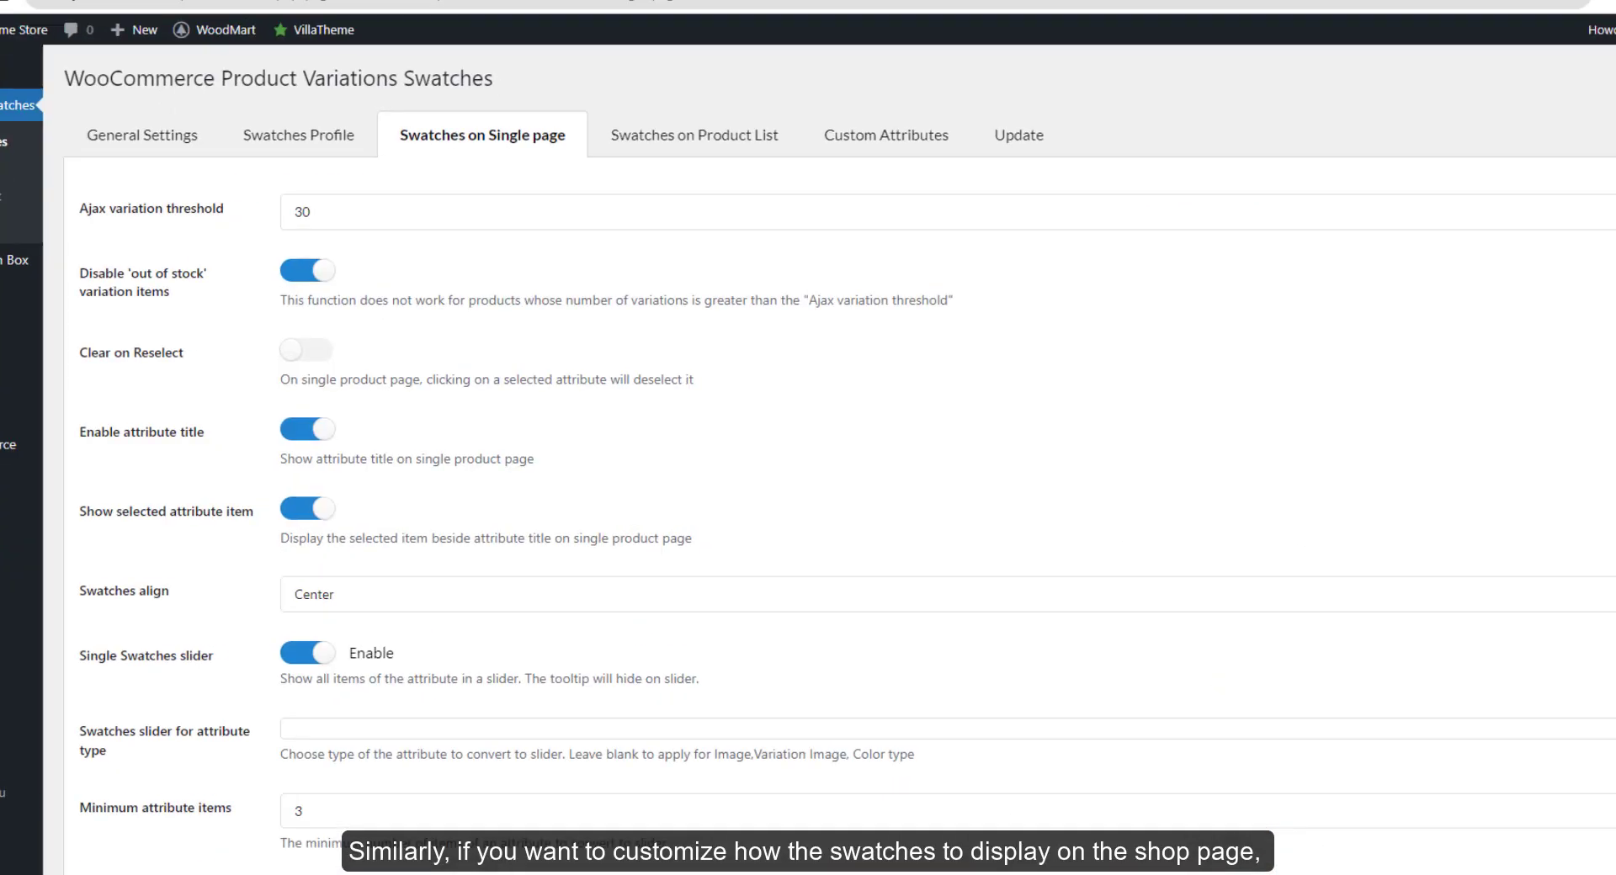
left_click(669, 170)
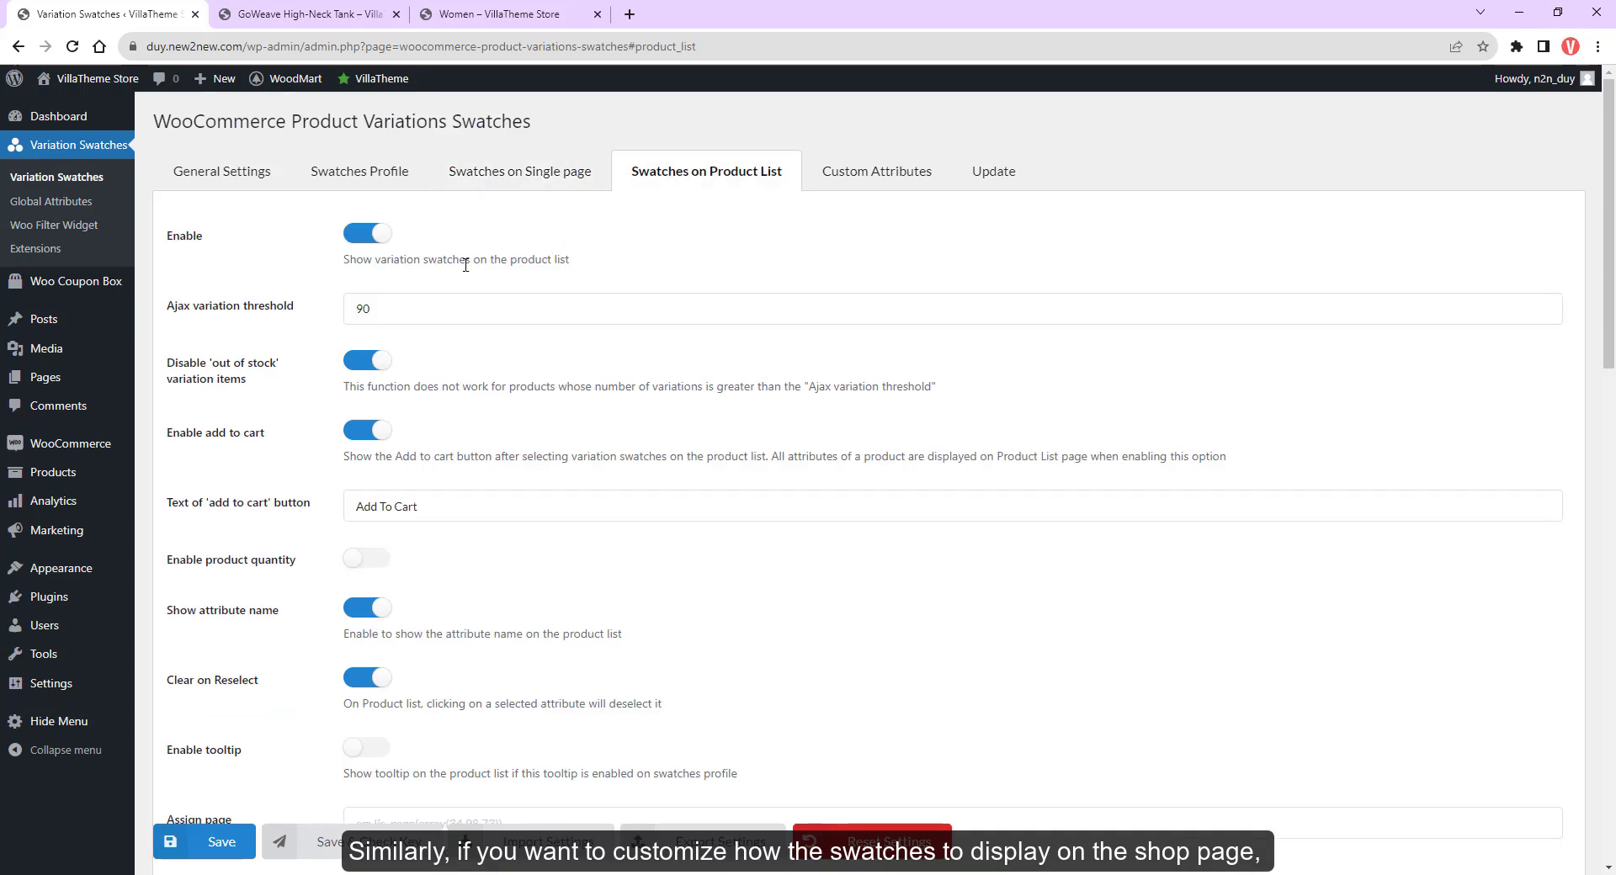